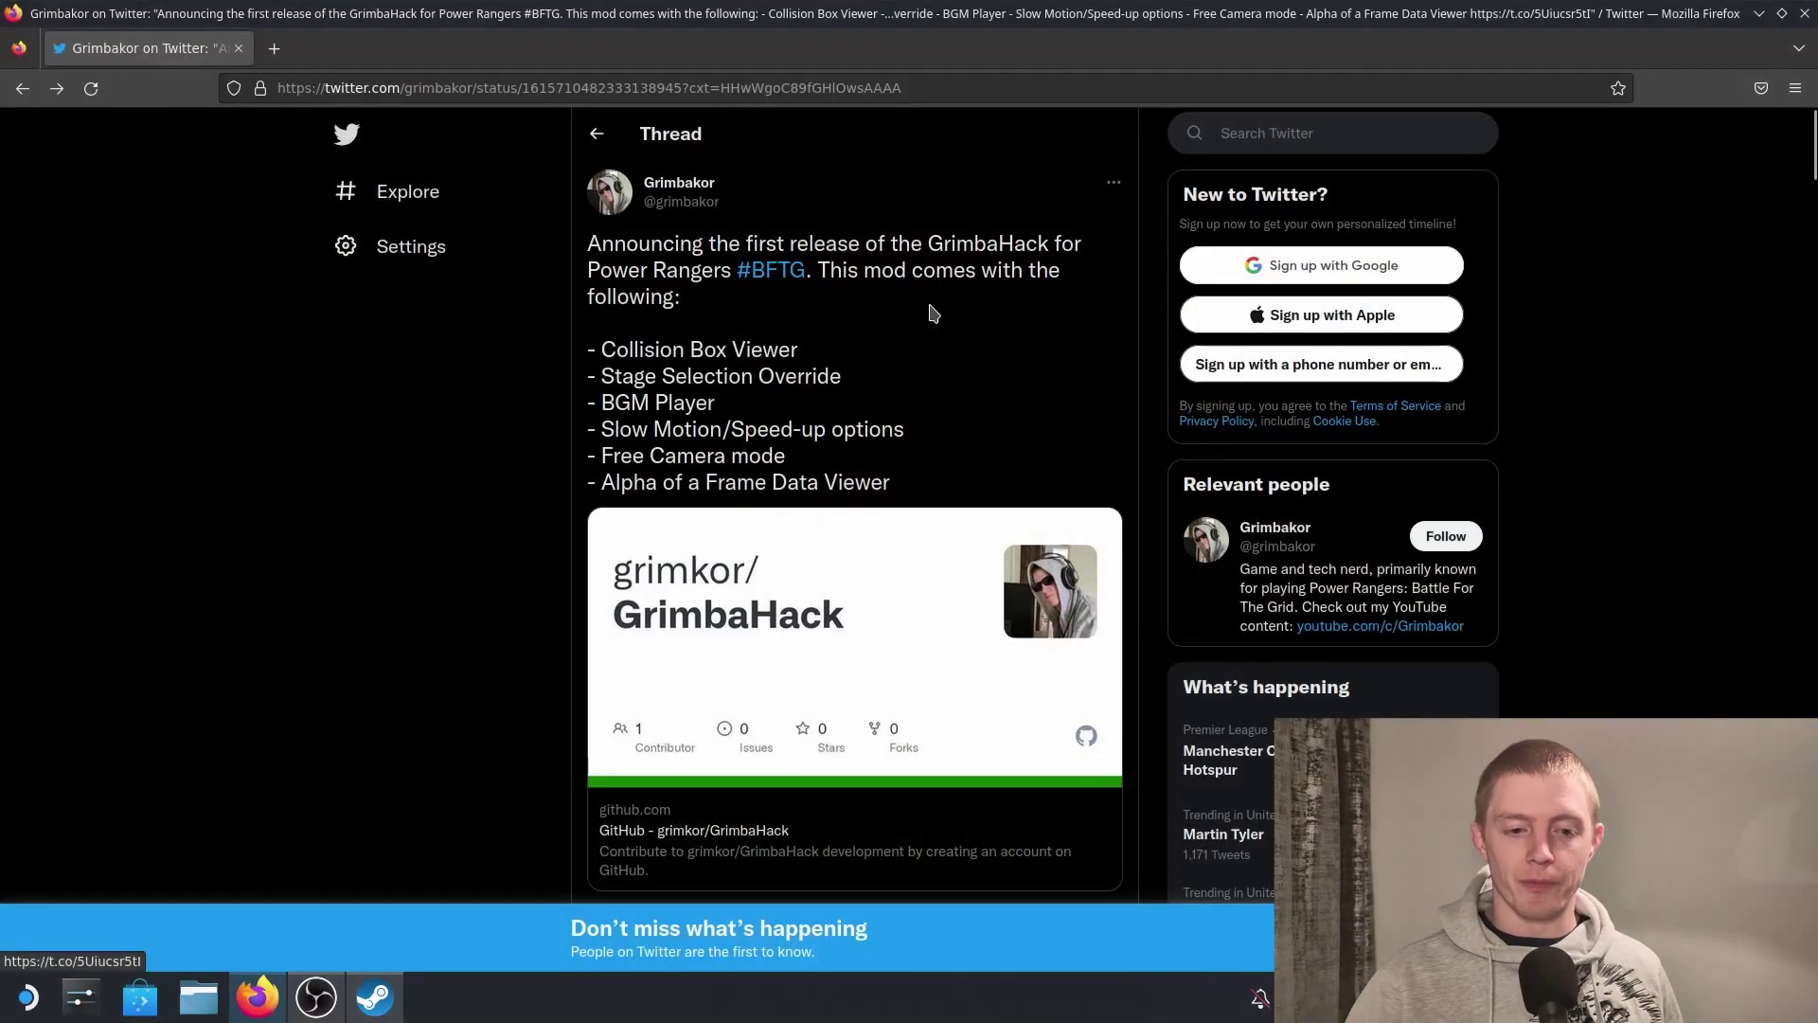
- Open the grimkor/GrimbaHack GitHub repository from the tweet's link card and scroll through its README
left_click(746, 581)
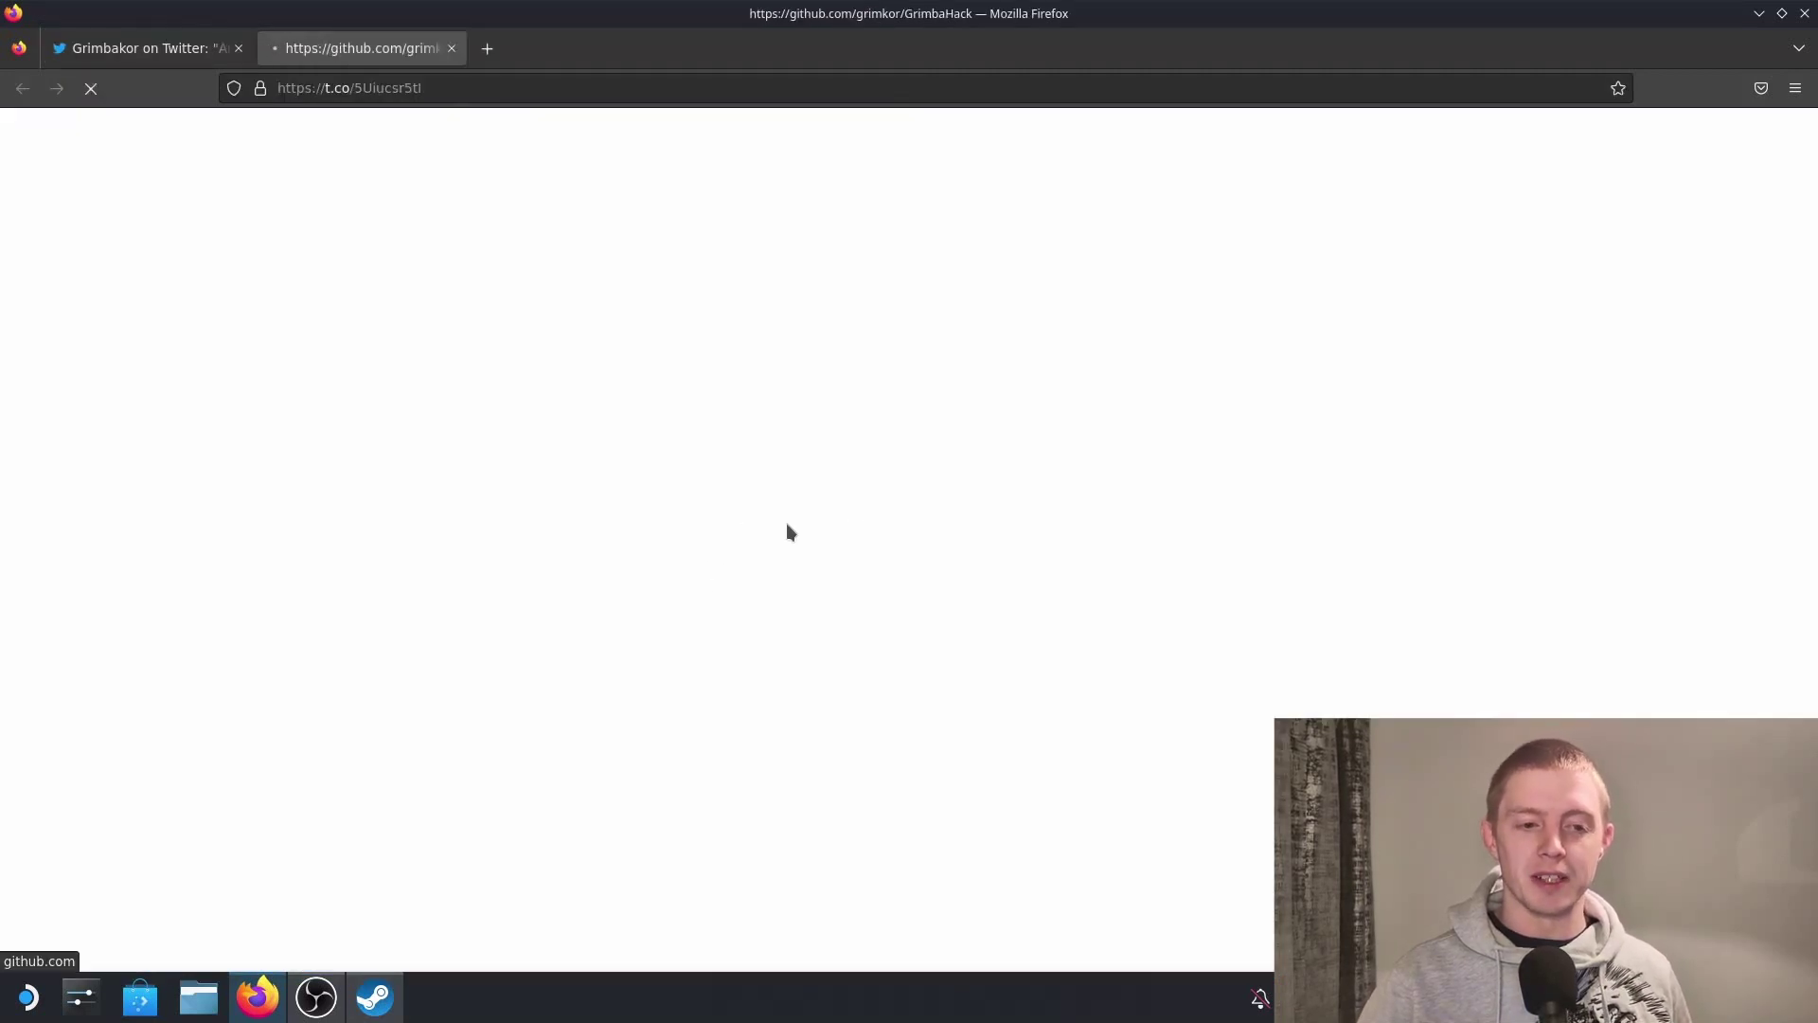
scroll(774, 540, "down", 3)
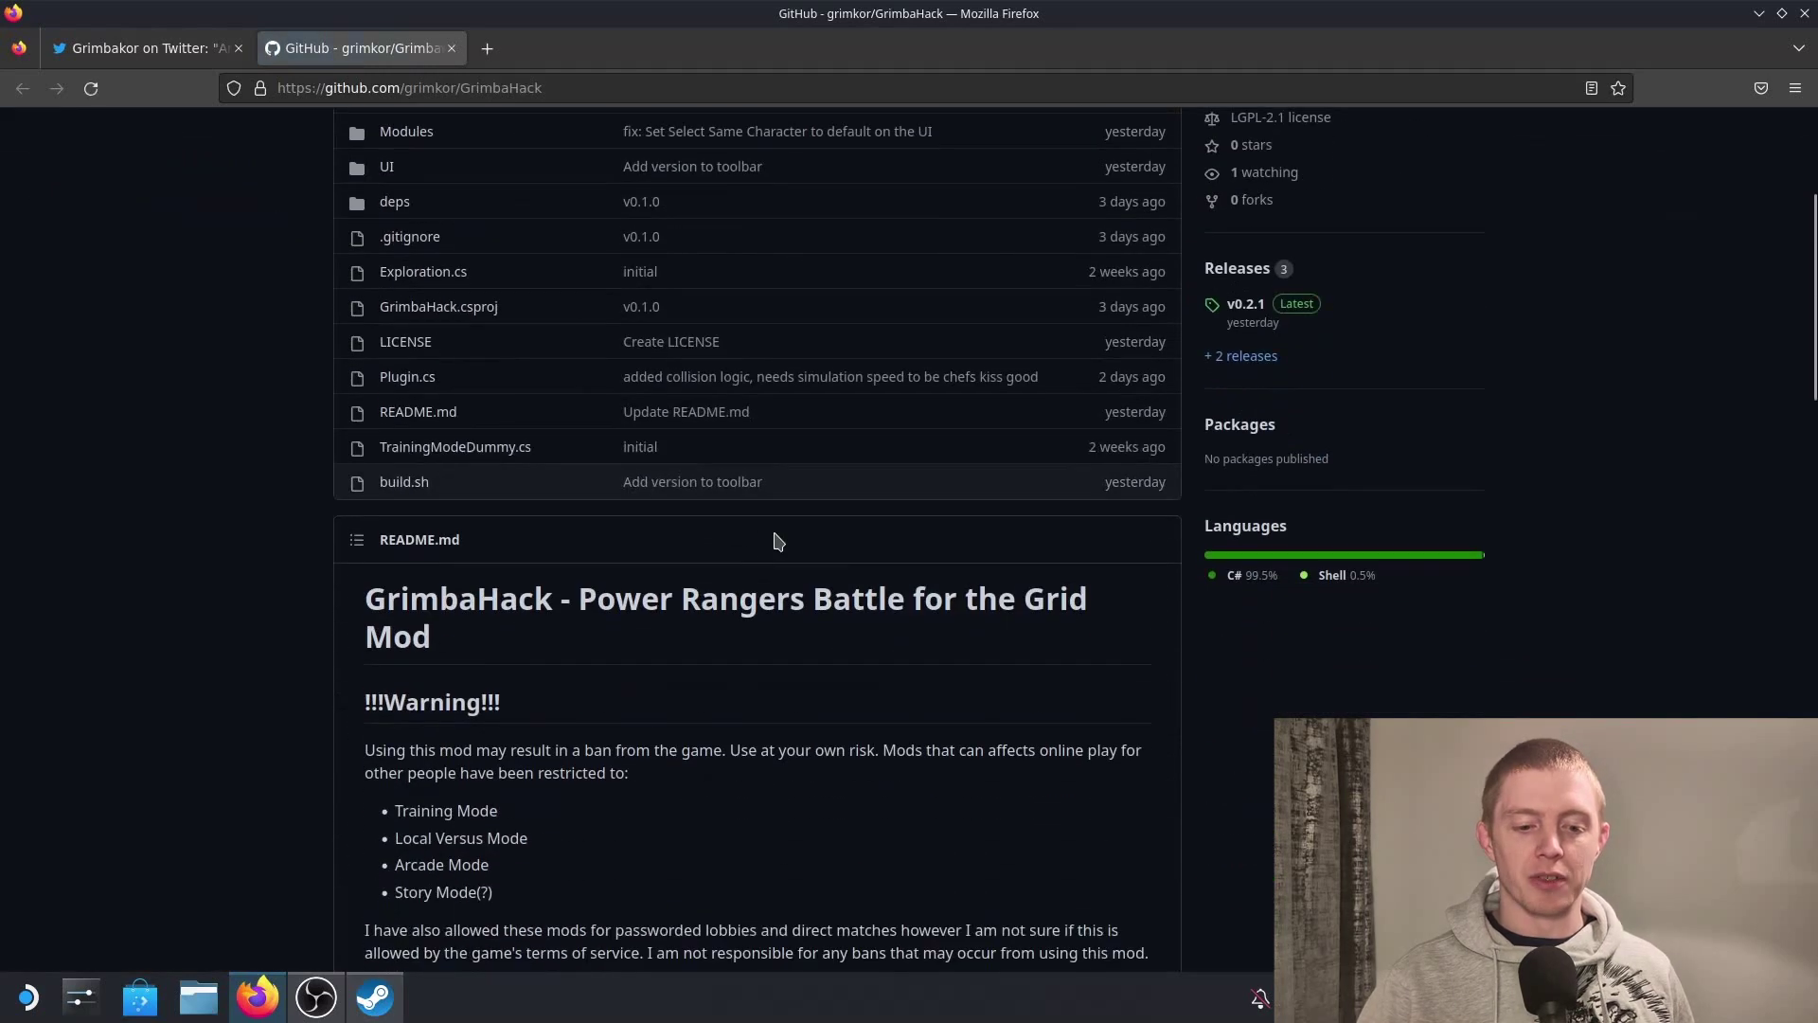
scroll(647, 579, "down", 3)
left_click_drag(387, 445, 945, 628)
scroll(662, 663, "down", 4)
scroll(703, 643, "down", 2)
left_click(945, 629)
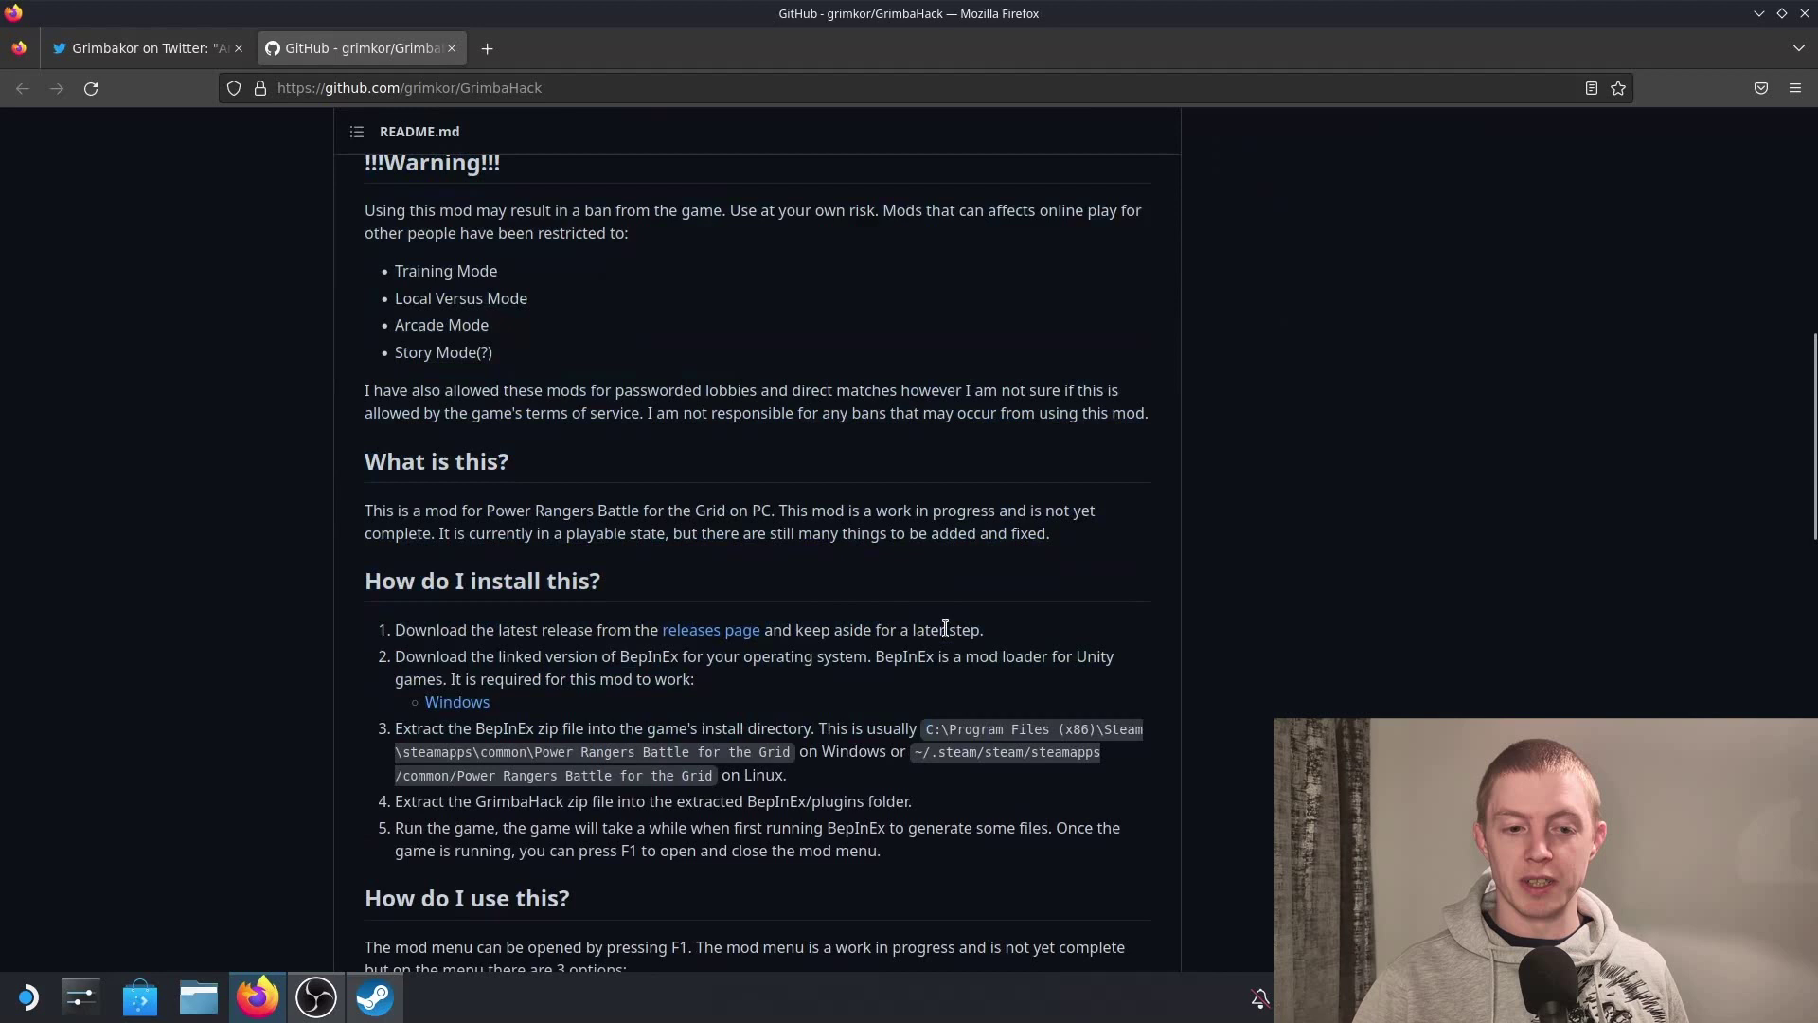
- Highlight the README's ban warning and passworded-lobbies paragraph, then return to the repository's top
left_click_drag(356, 216, 360, 388)
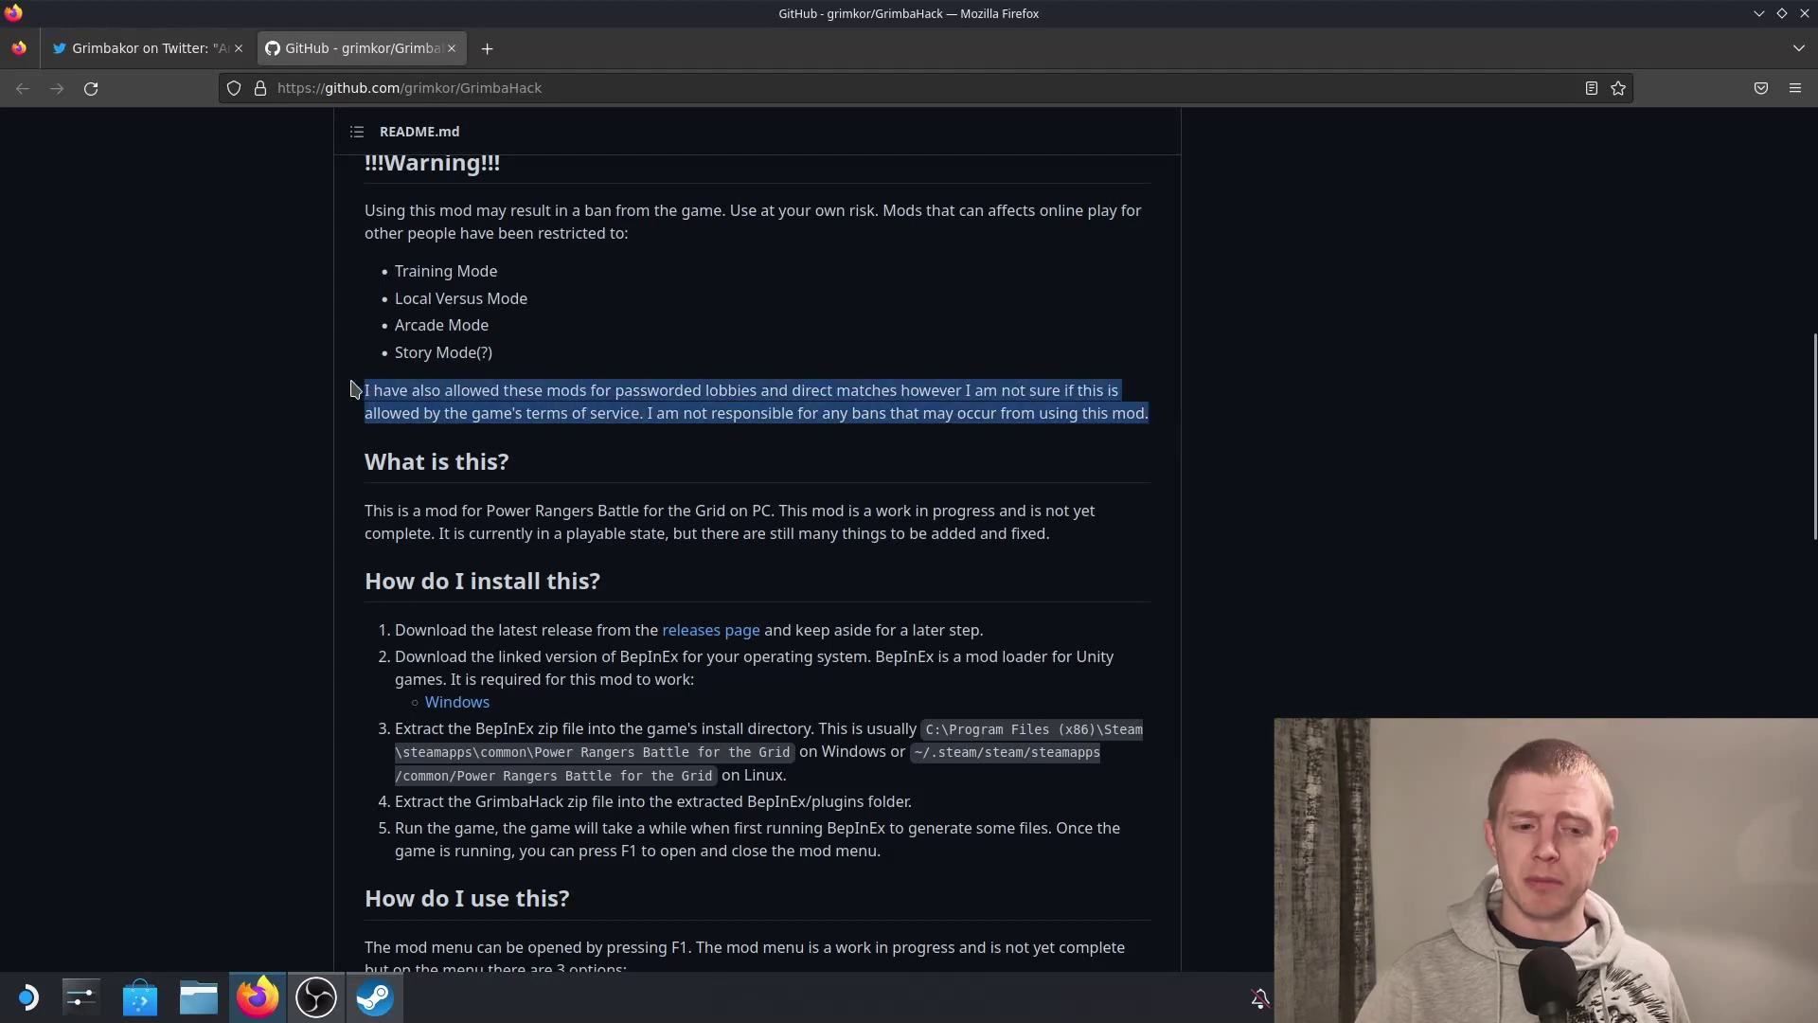
left_click(372, 373)
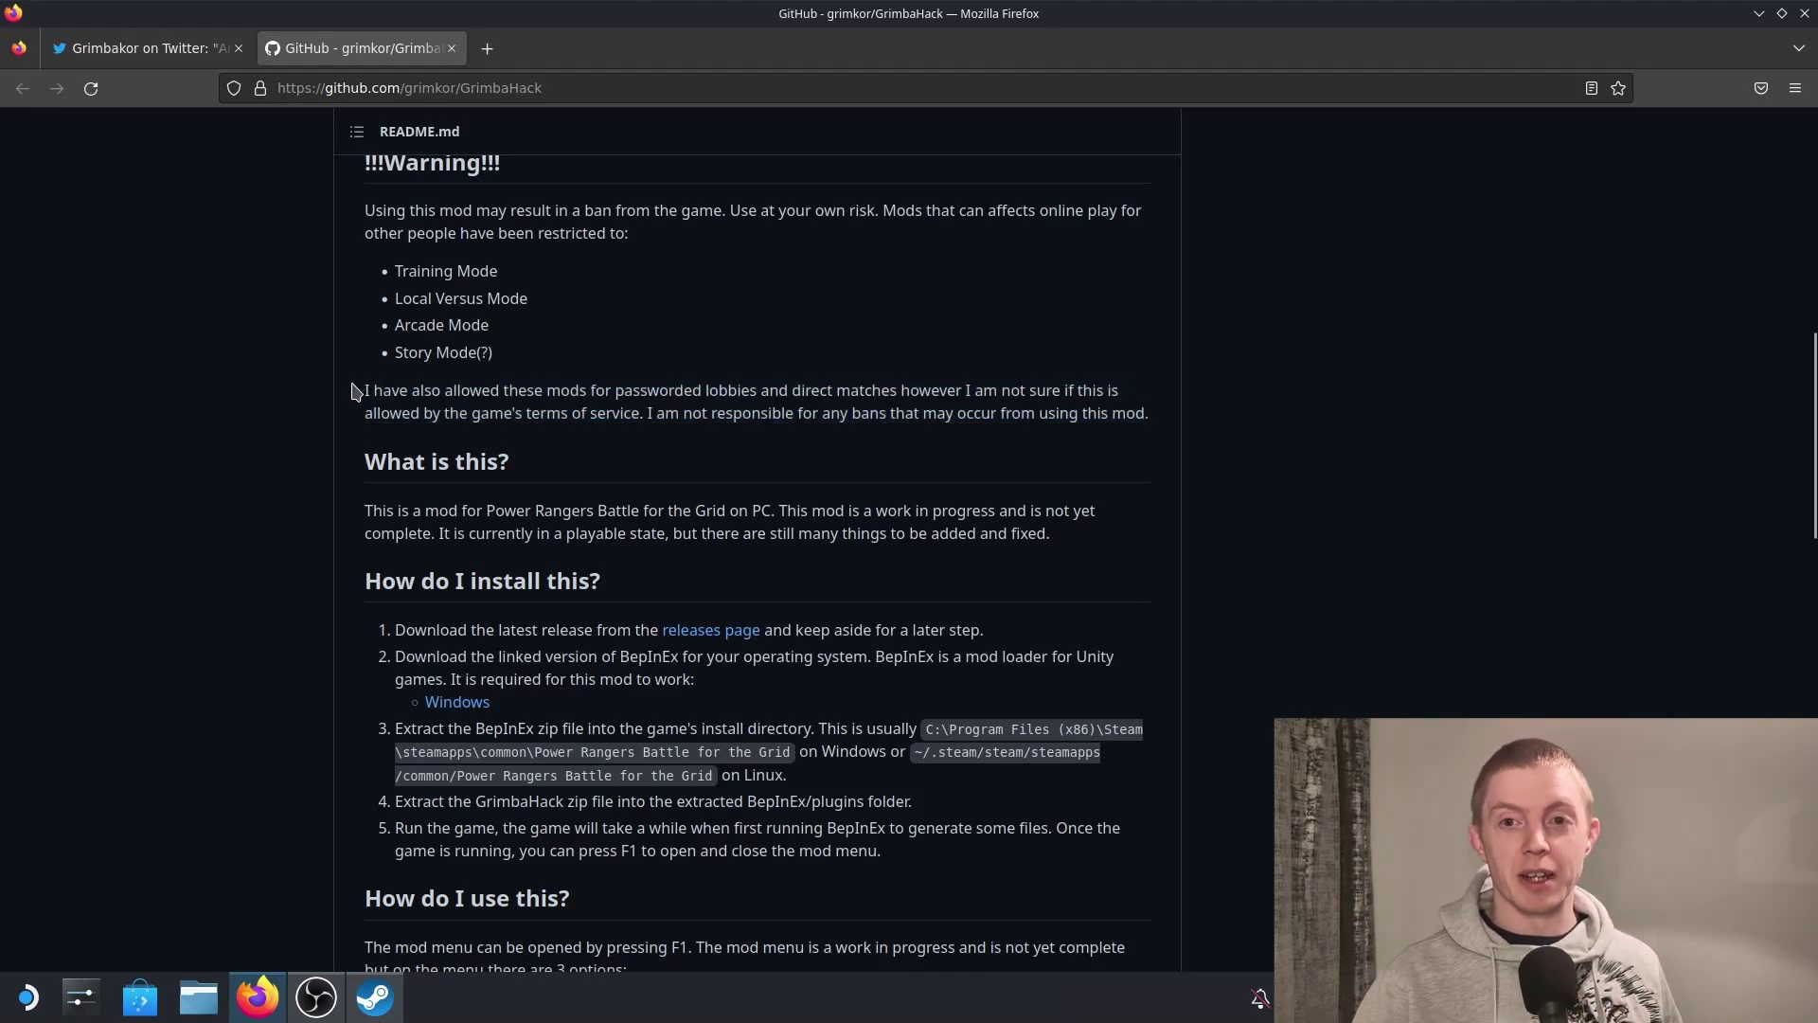
left_click_drag(365, 390, 1111, 437)
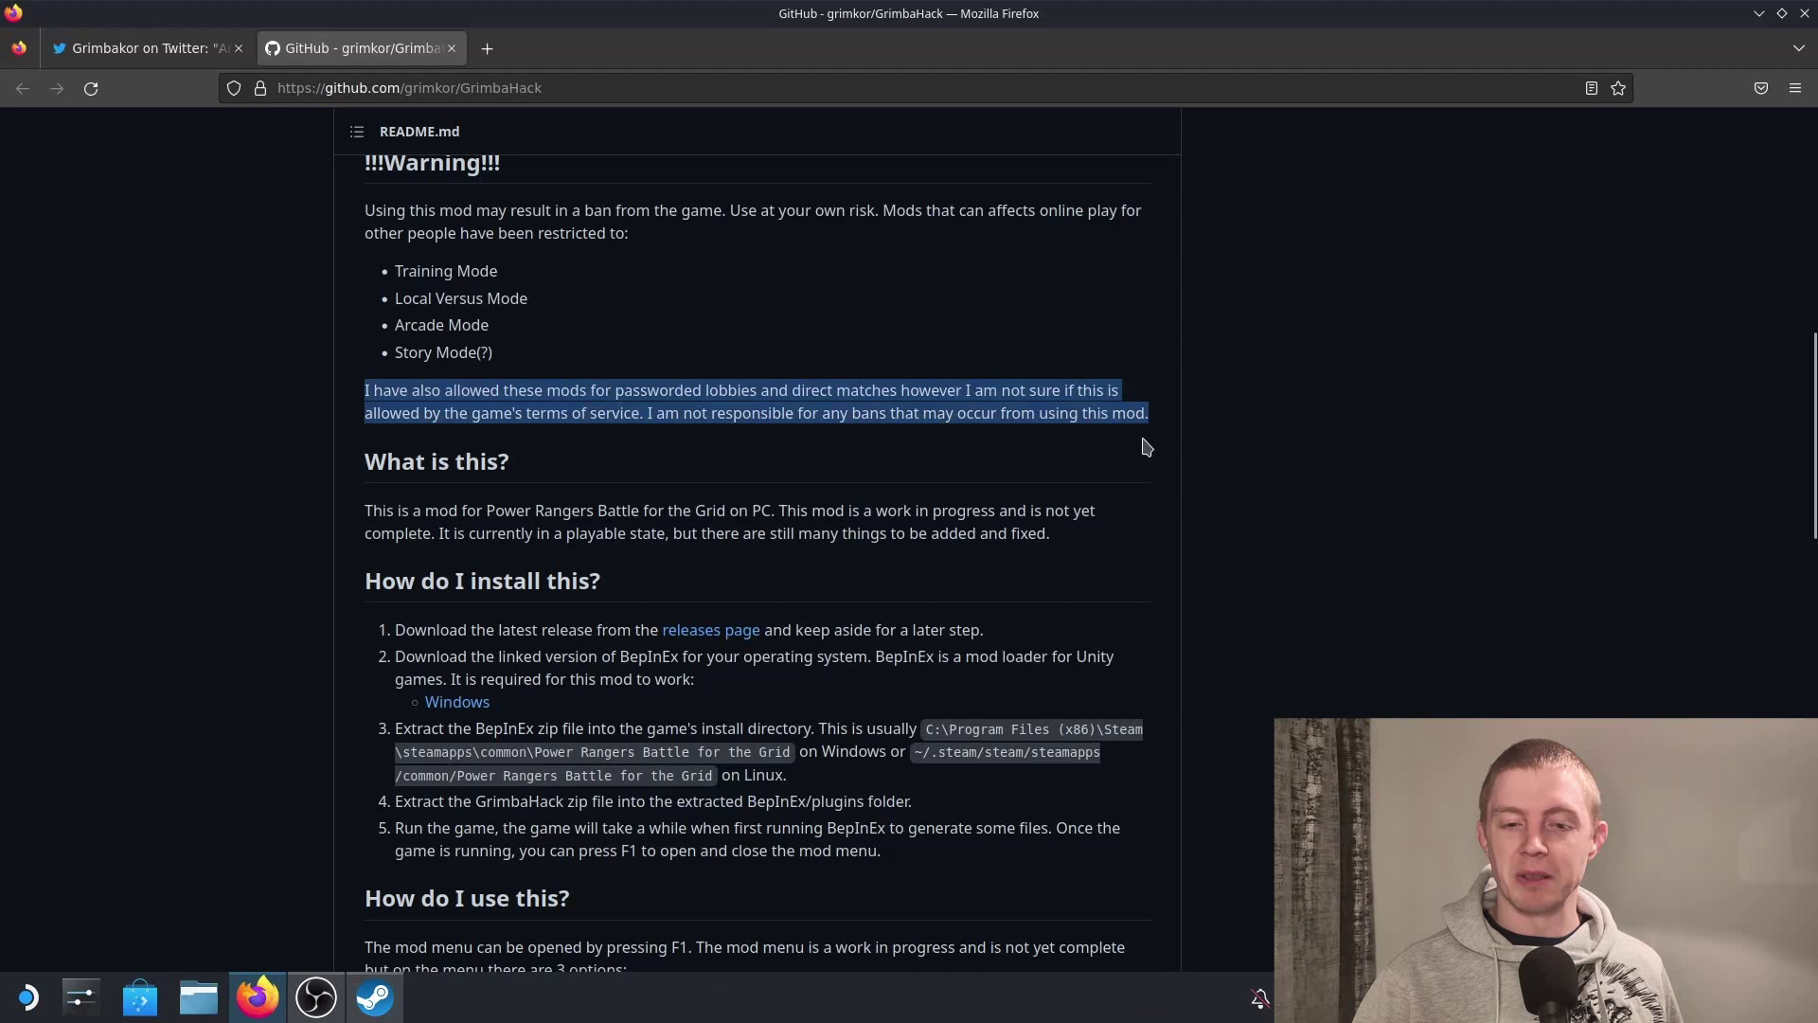
left_click(1144, 447)
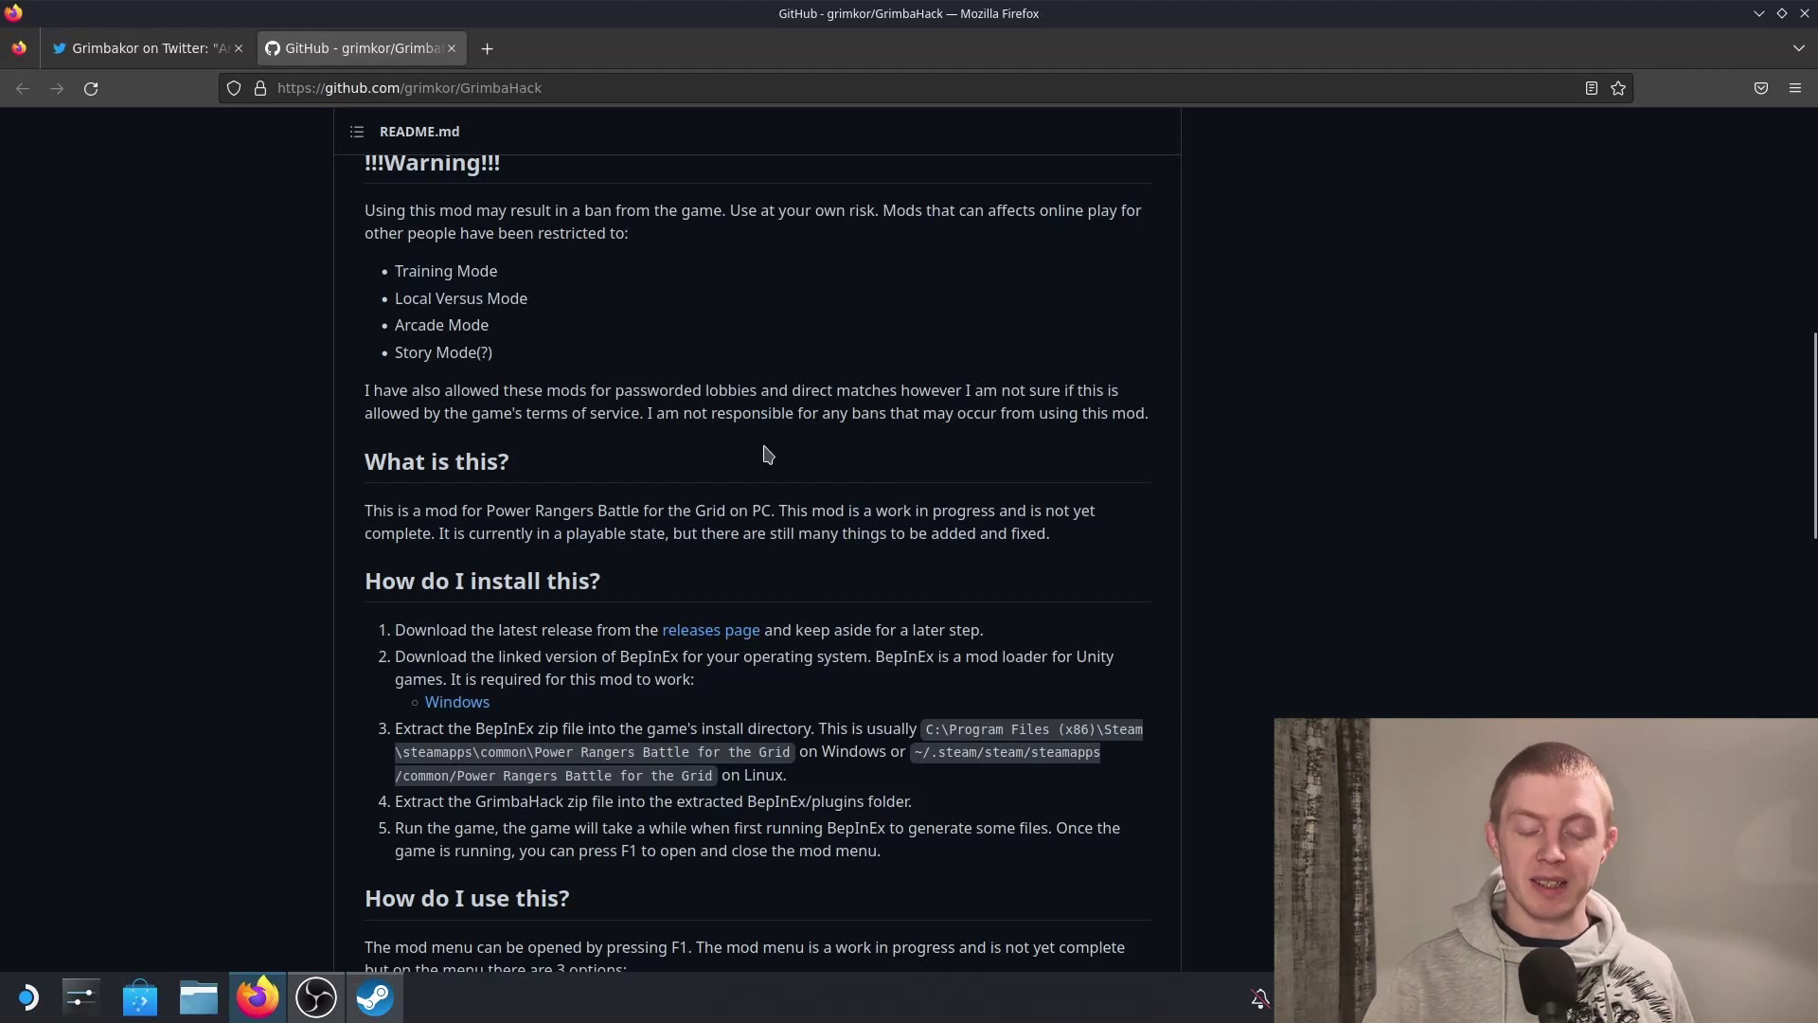
scroll(348, 453, "down", 3)
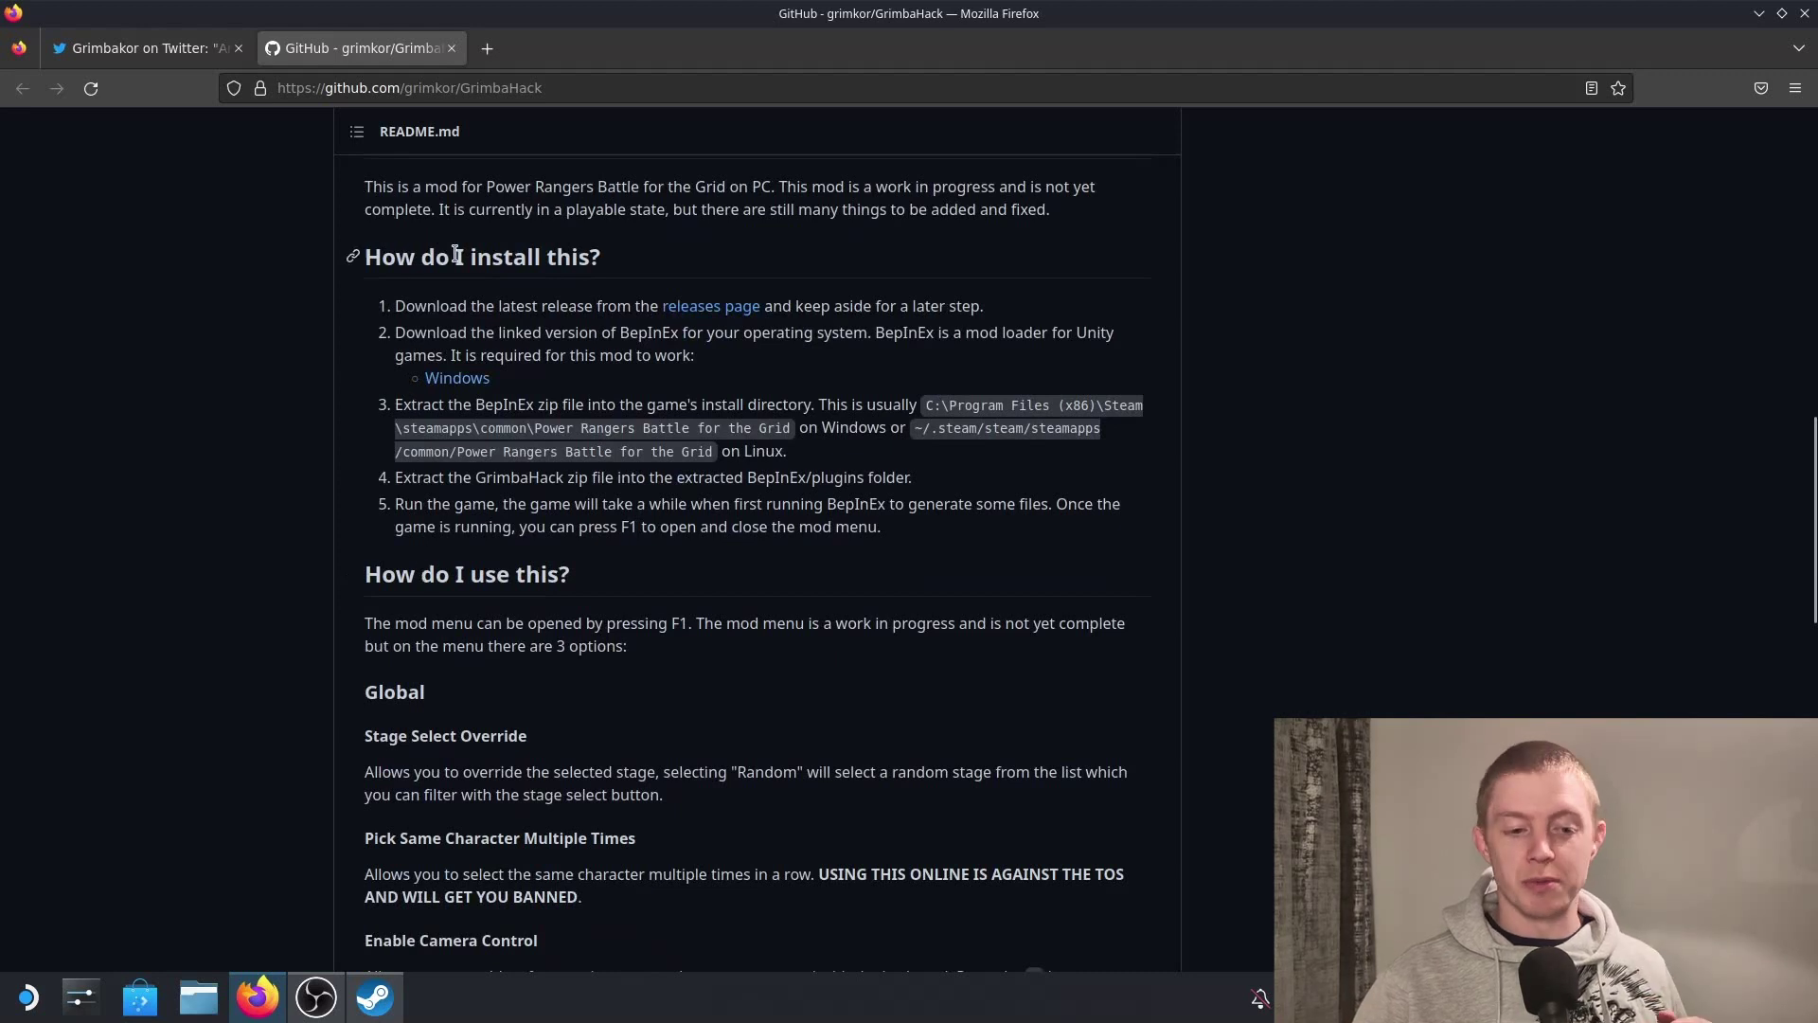
scroll(456, 456, "down", 7)
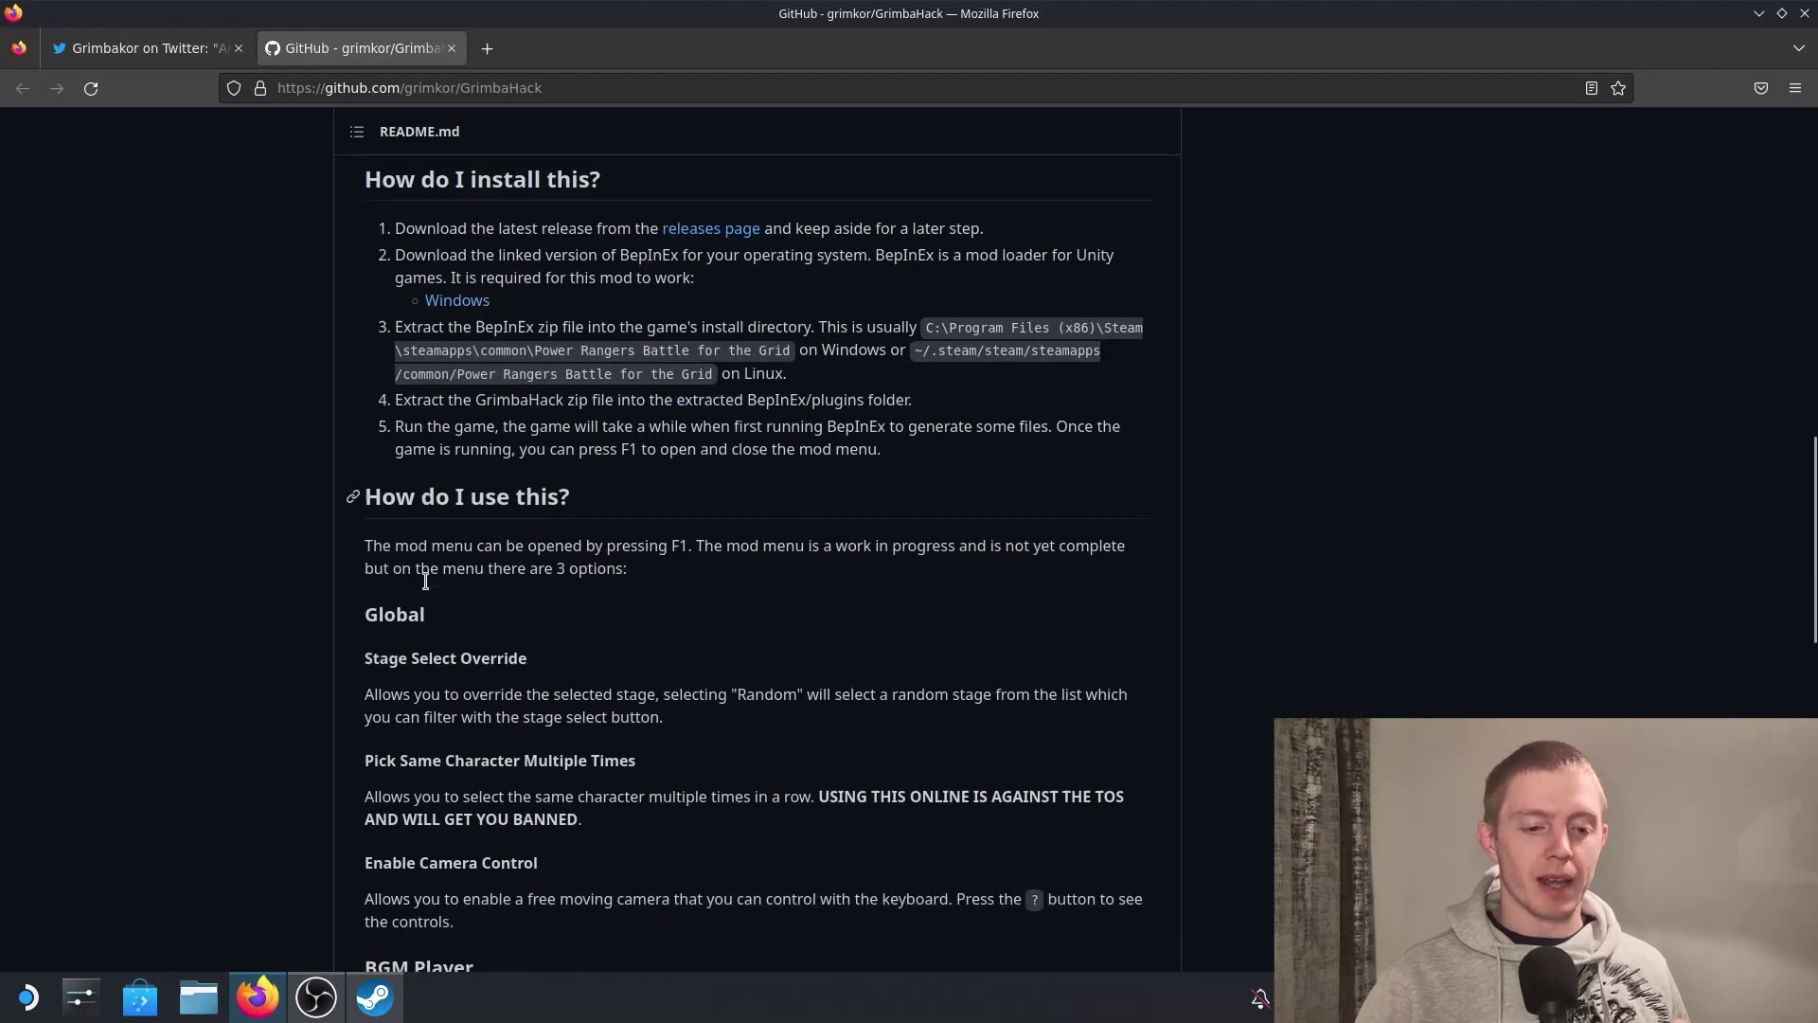
scroll(447, 629, "down", 6)
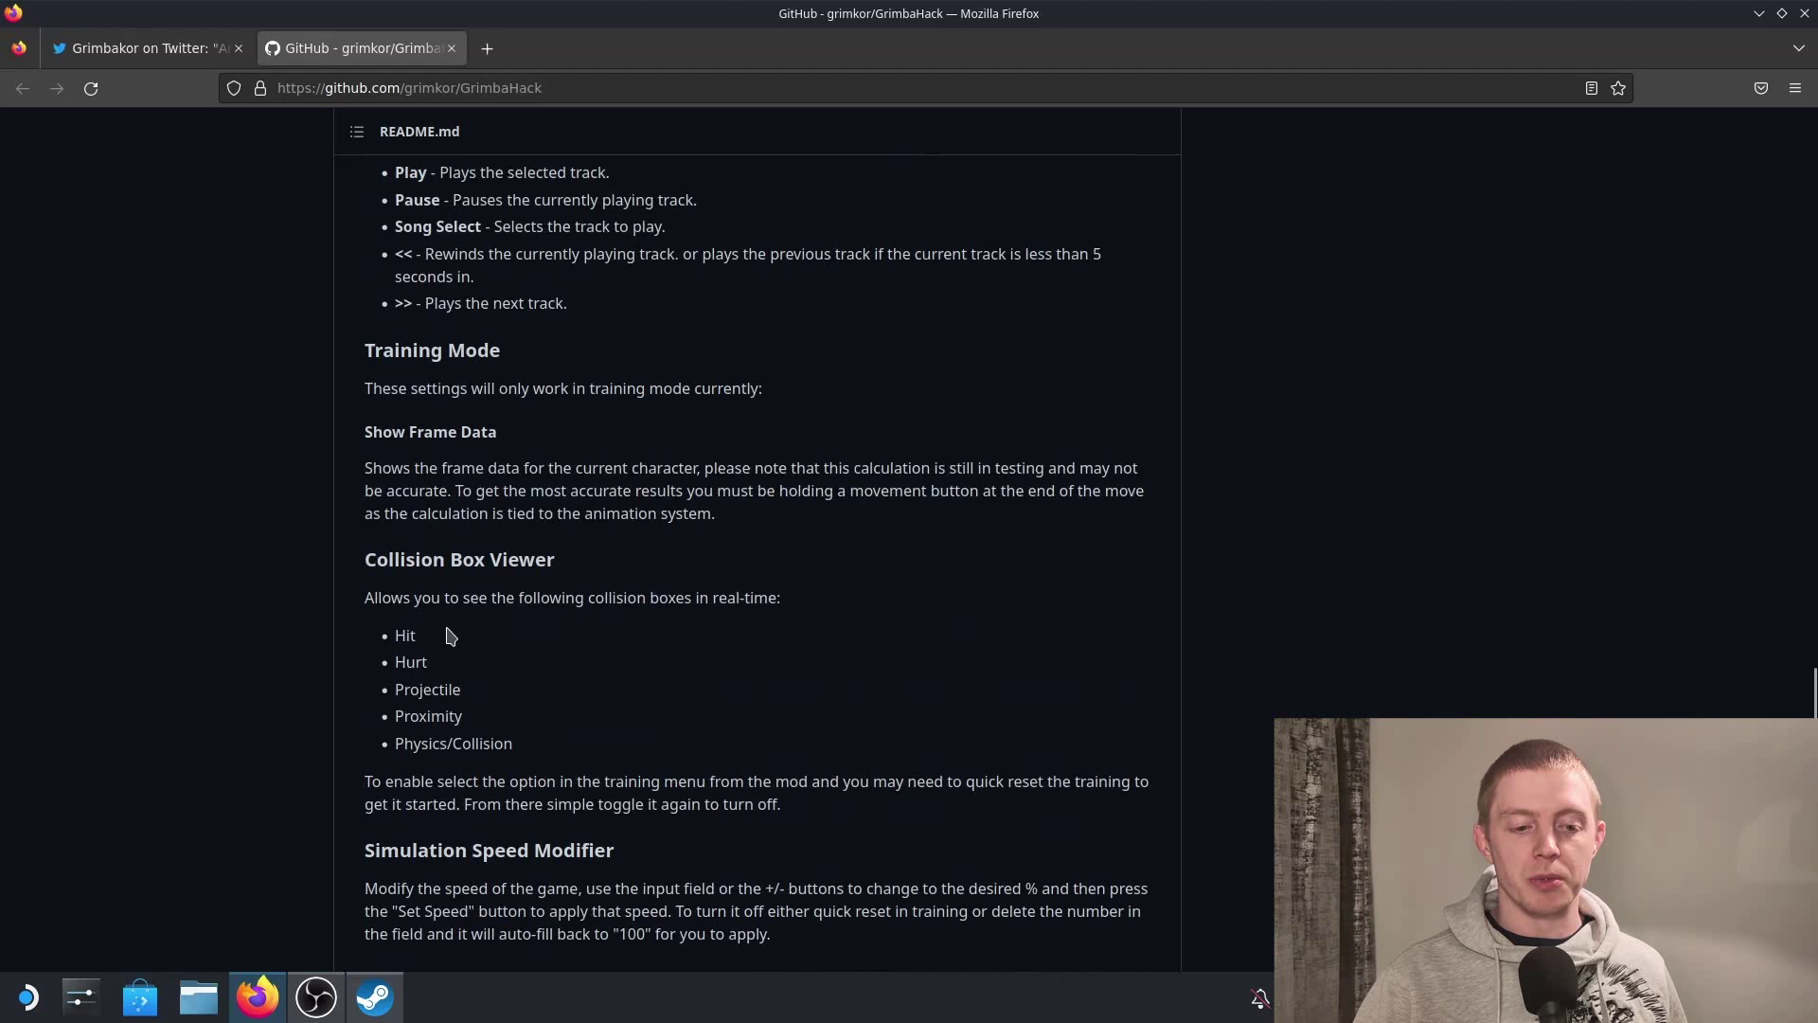
key("Home")
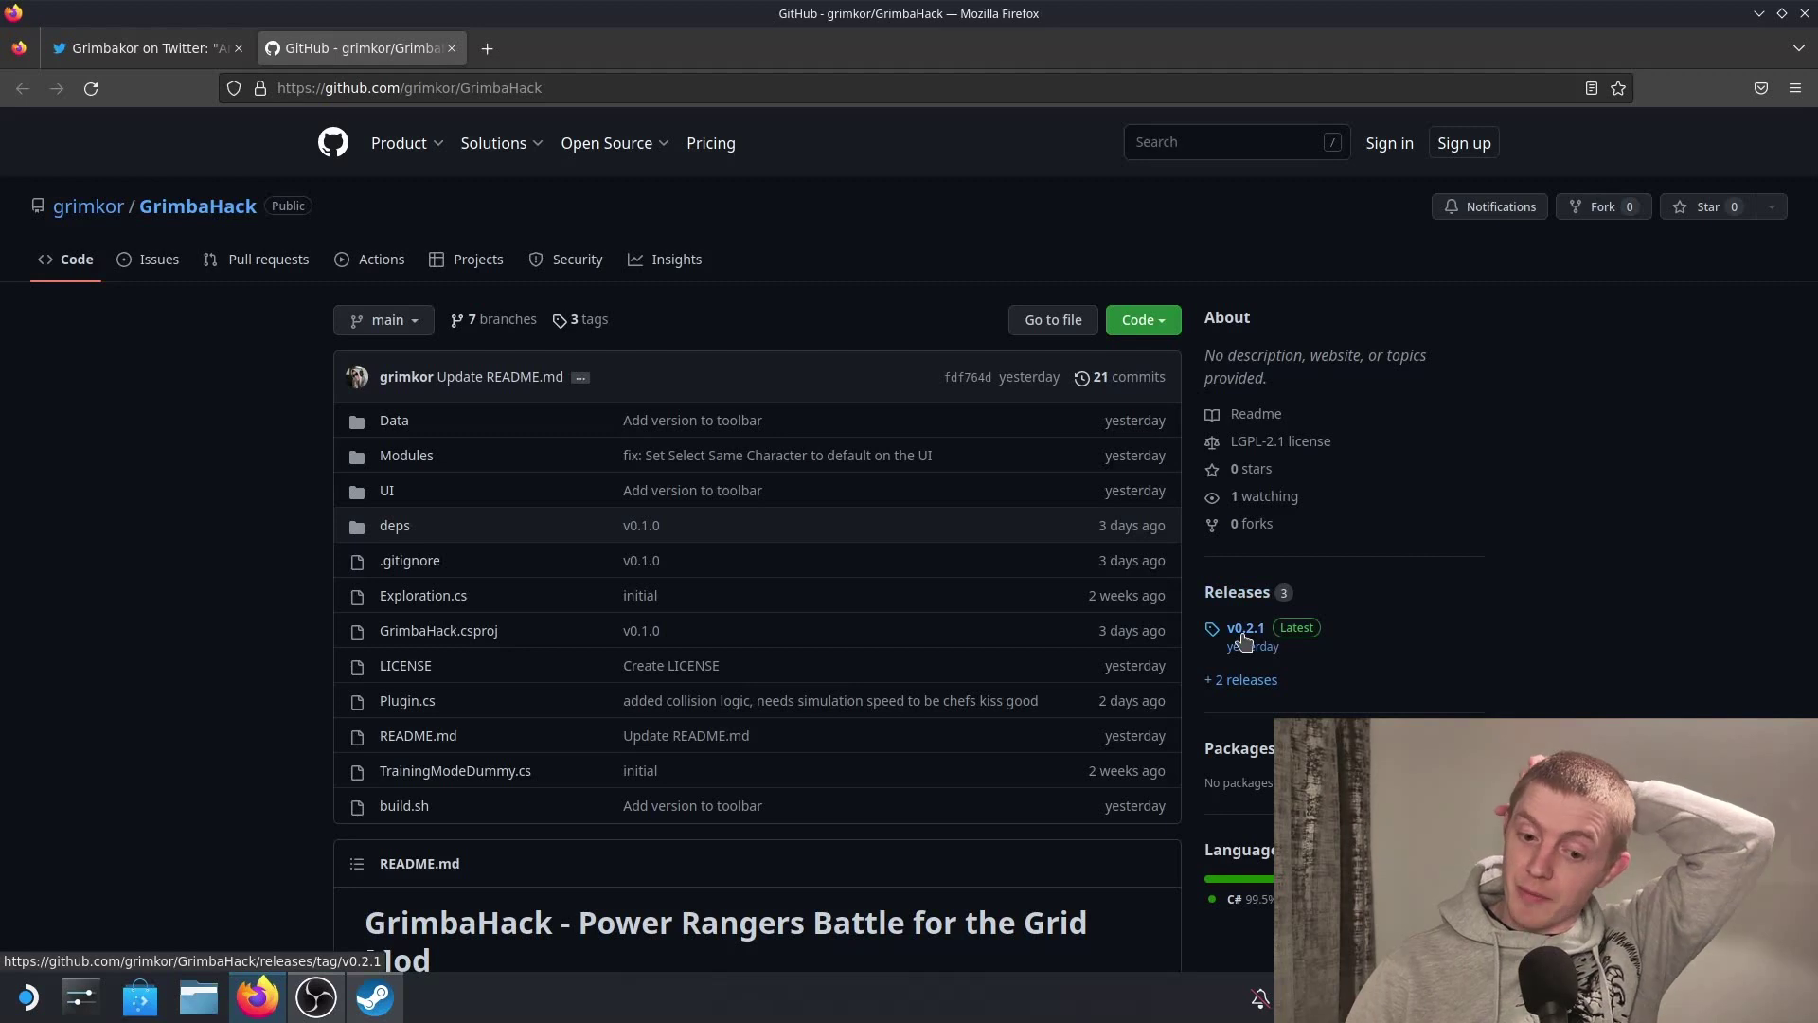
- Download GrimbaHack_0_2_1.zip from the v0.2.1 release, confirm it finished, and return to the README
scroll(783, 641, "down", 7)
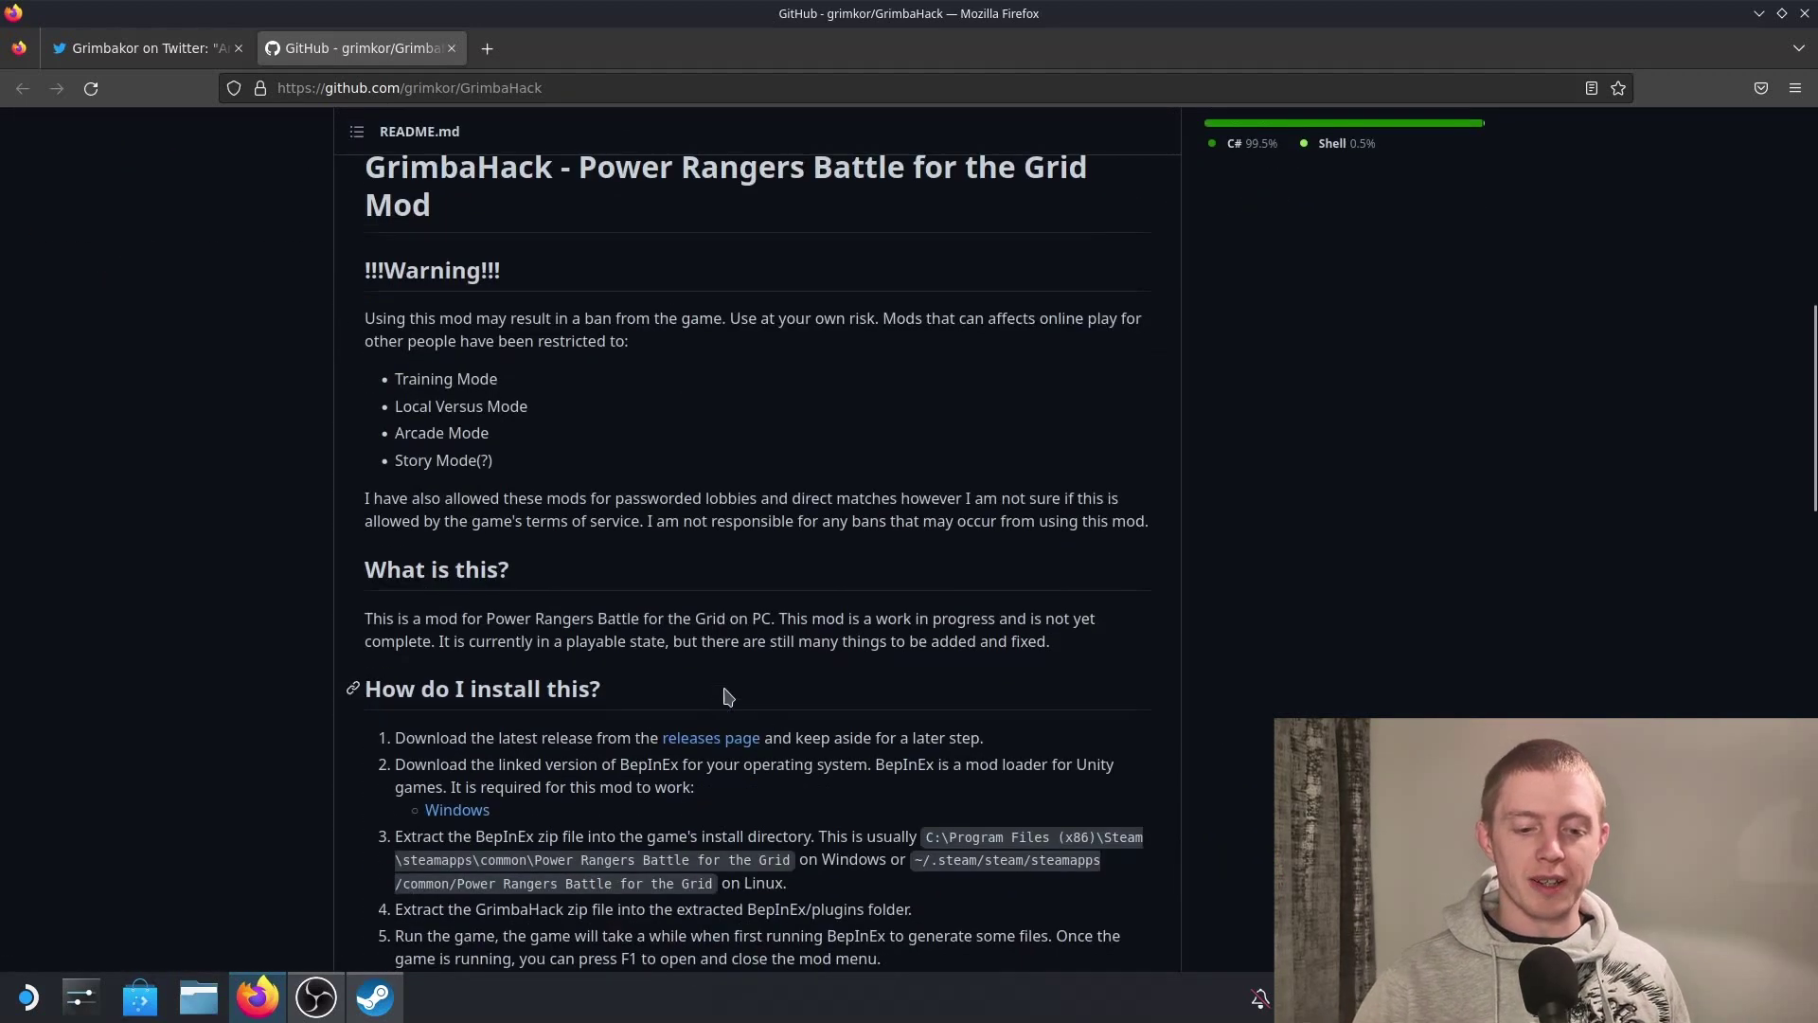
scroll(750, 428, "down", 3)
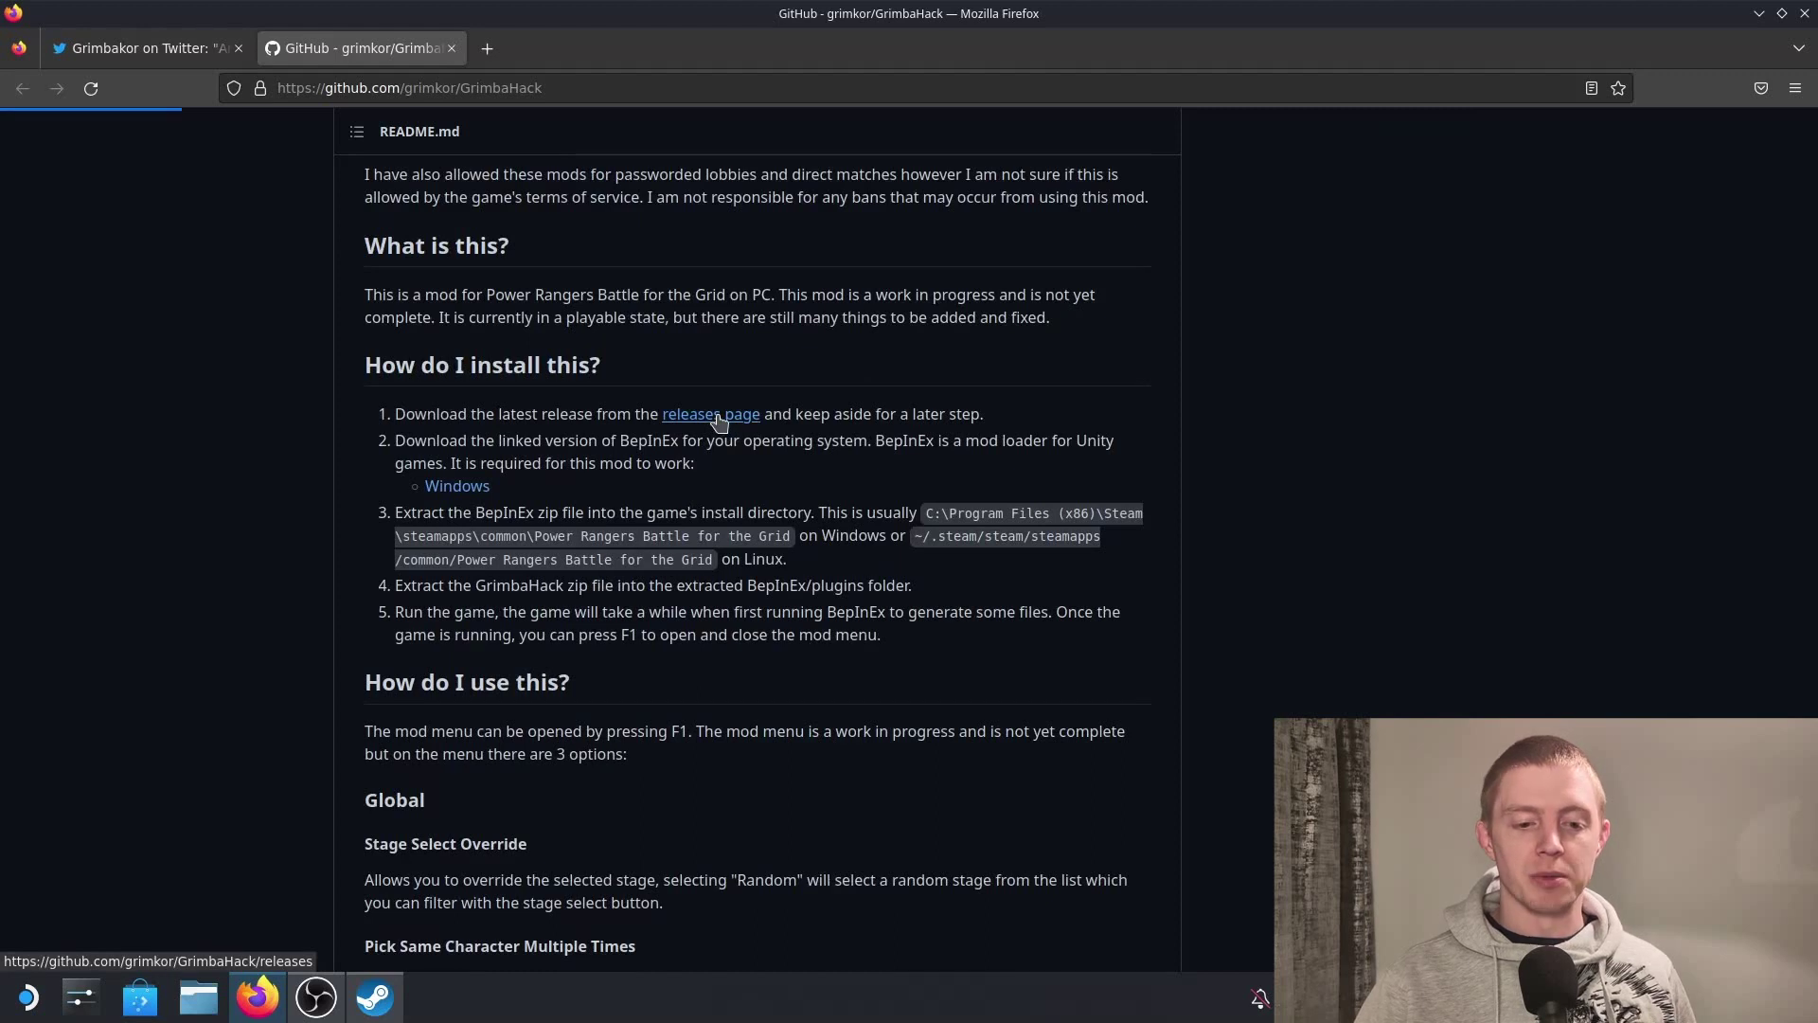
left_click(718, 420)
scroll(675, 656, "down", 2)
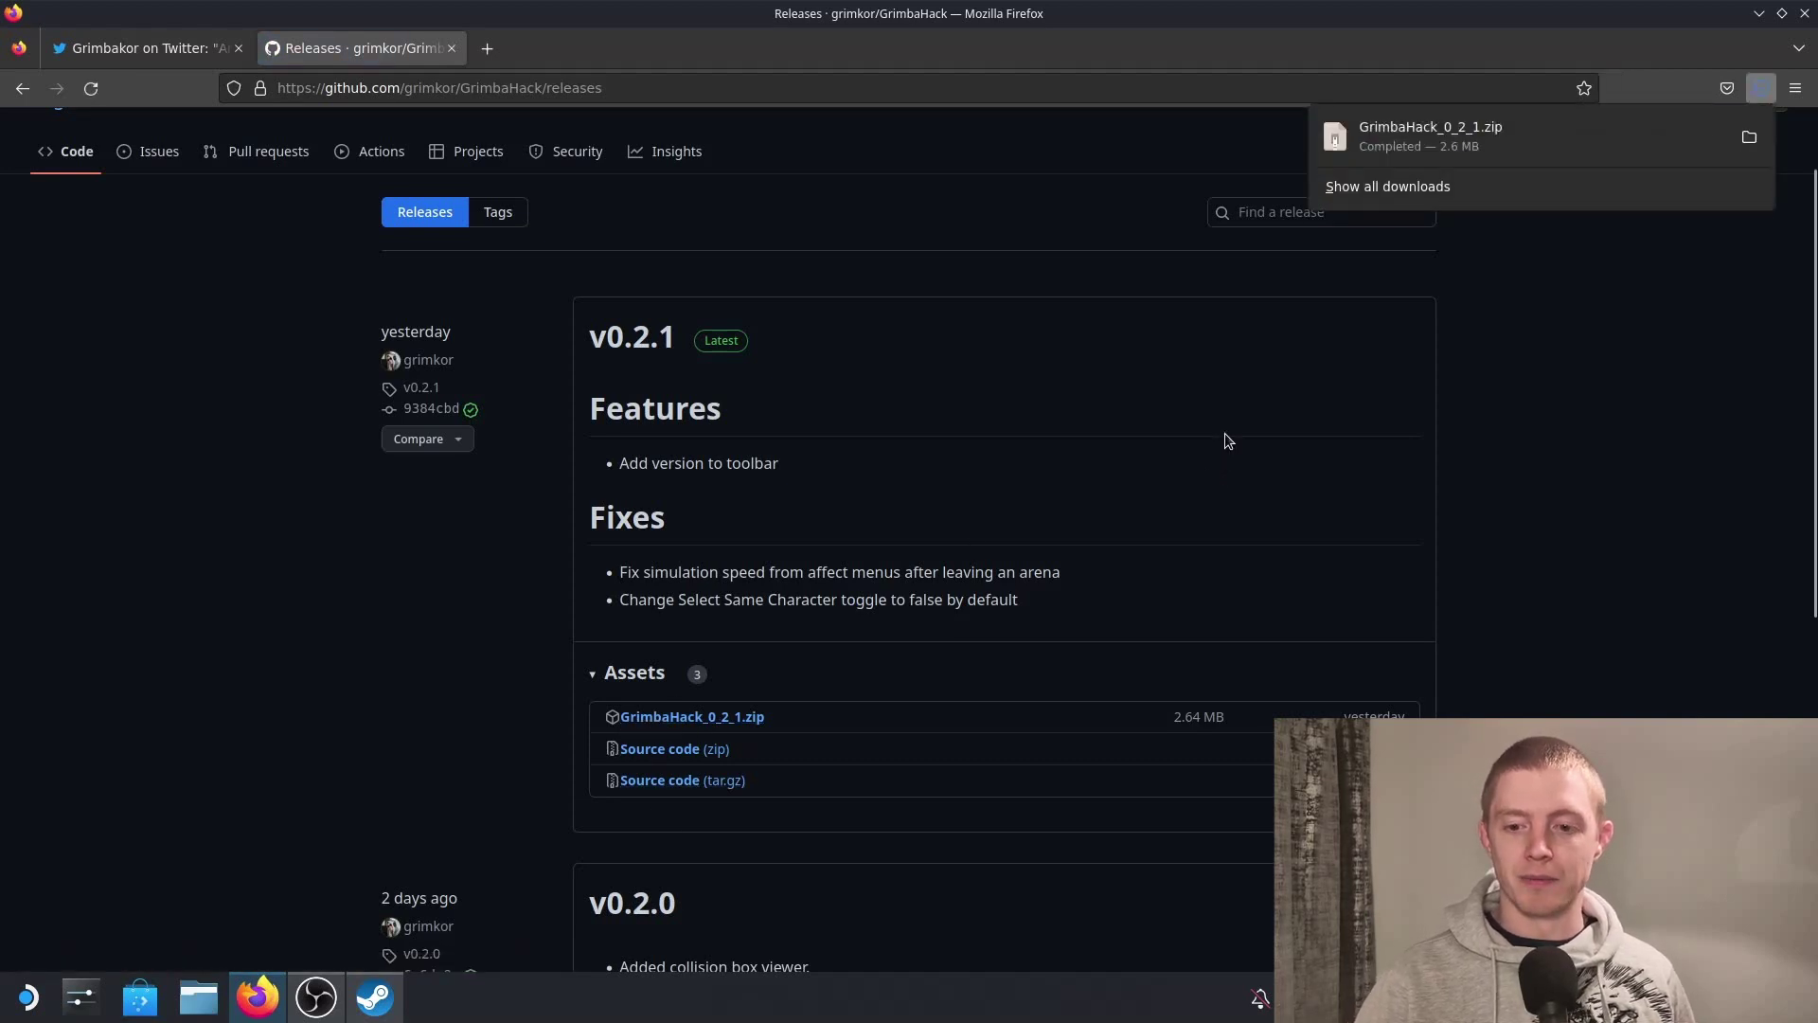
left_click(1762, 88)
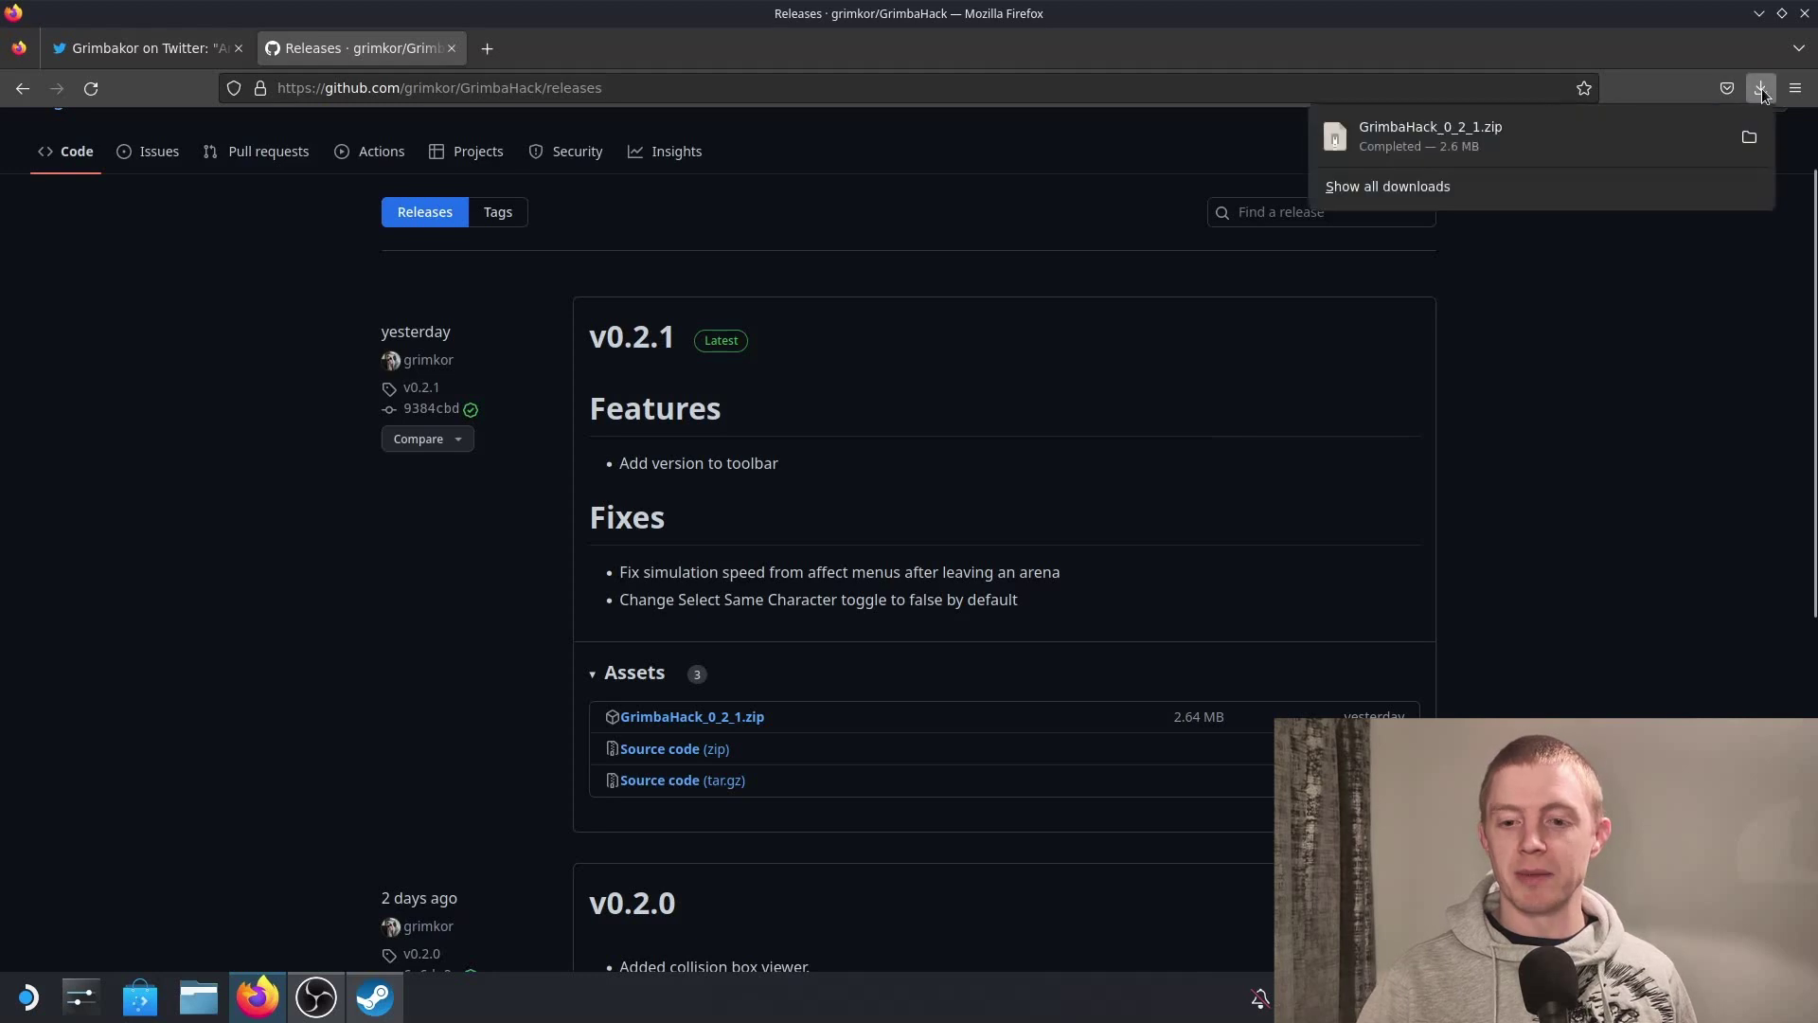
left_click(1562, 298)
key("alt+Left")
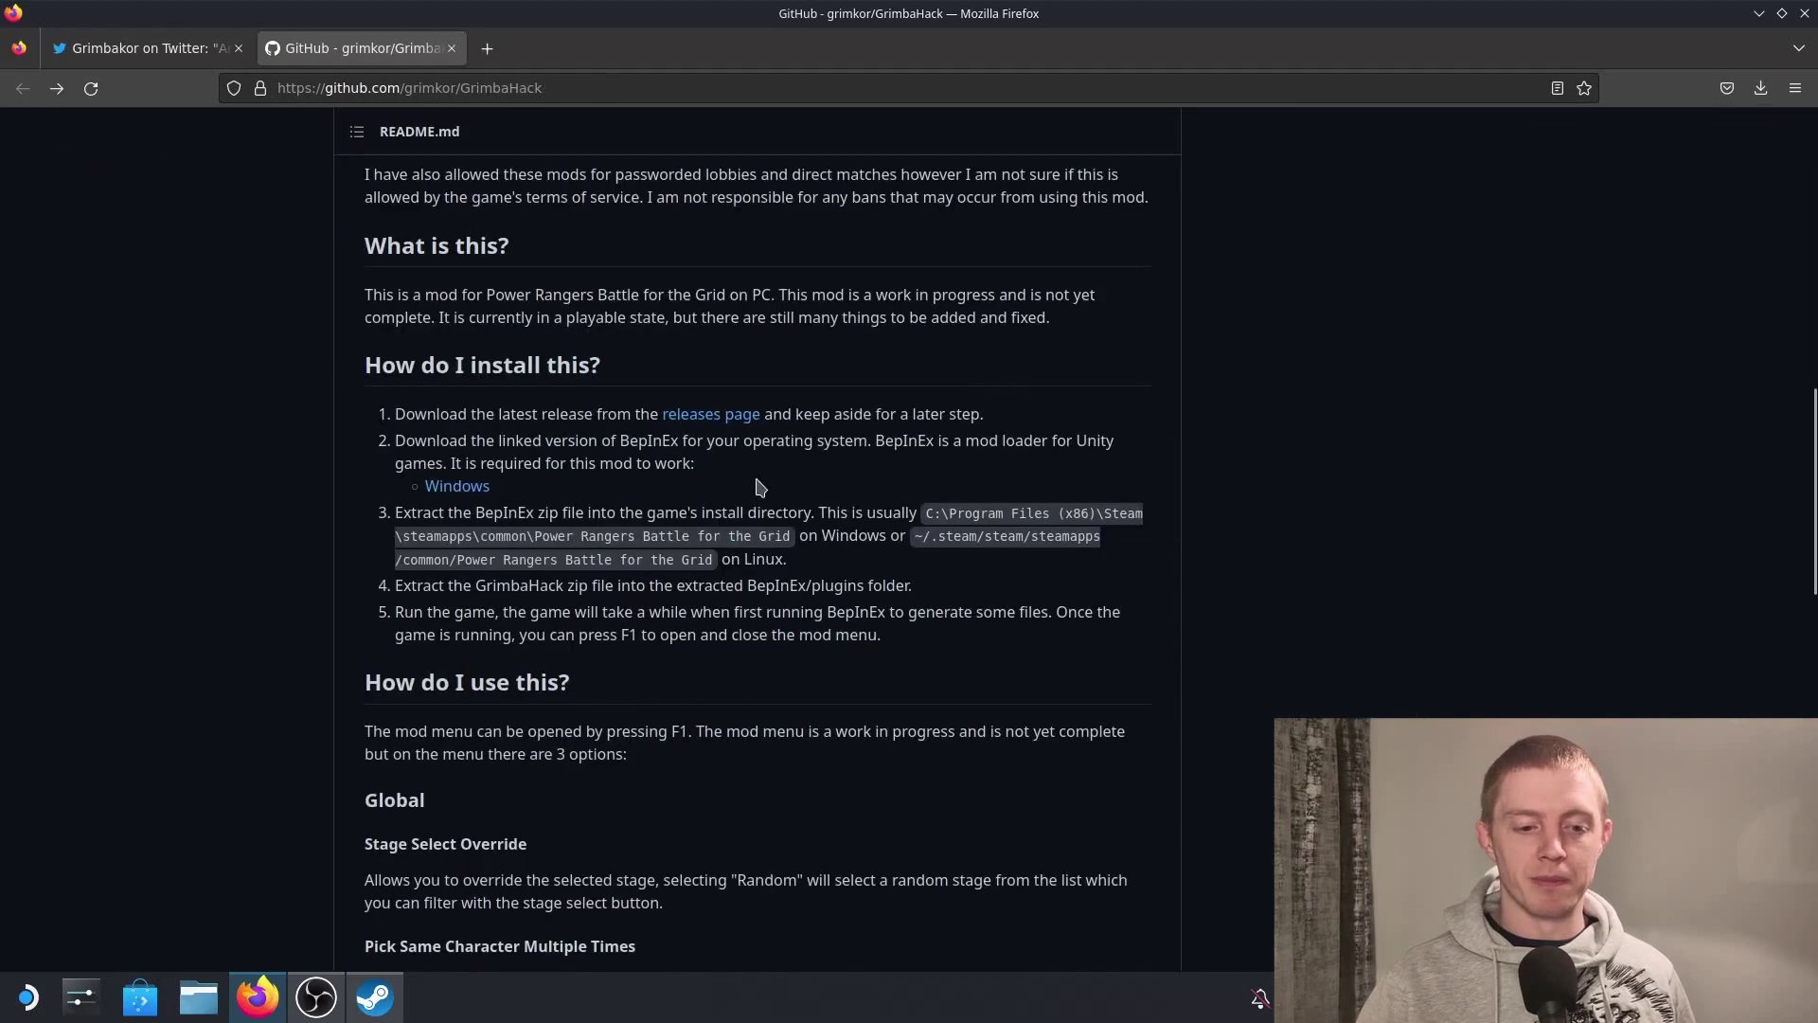
- Download the Windows BepInEx-Unity.IL2CPP-win-x64-6.0.0-be.665 zip (32.4 MB) from the README install link
scroll(537, 421, "up", 10)
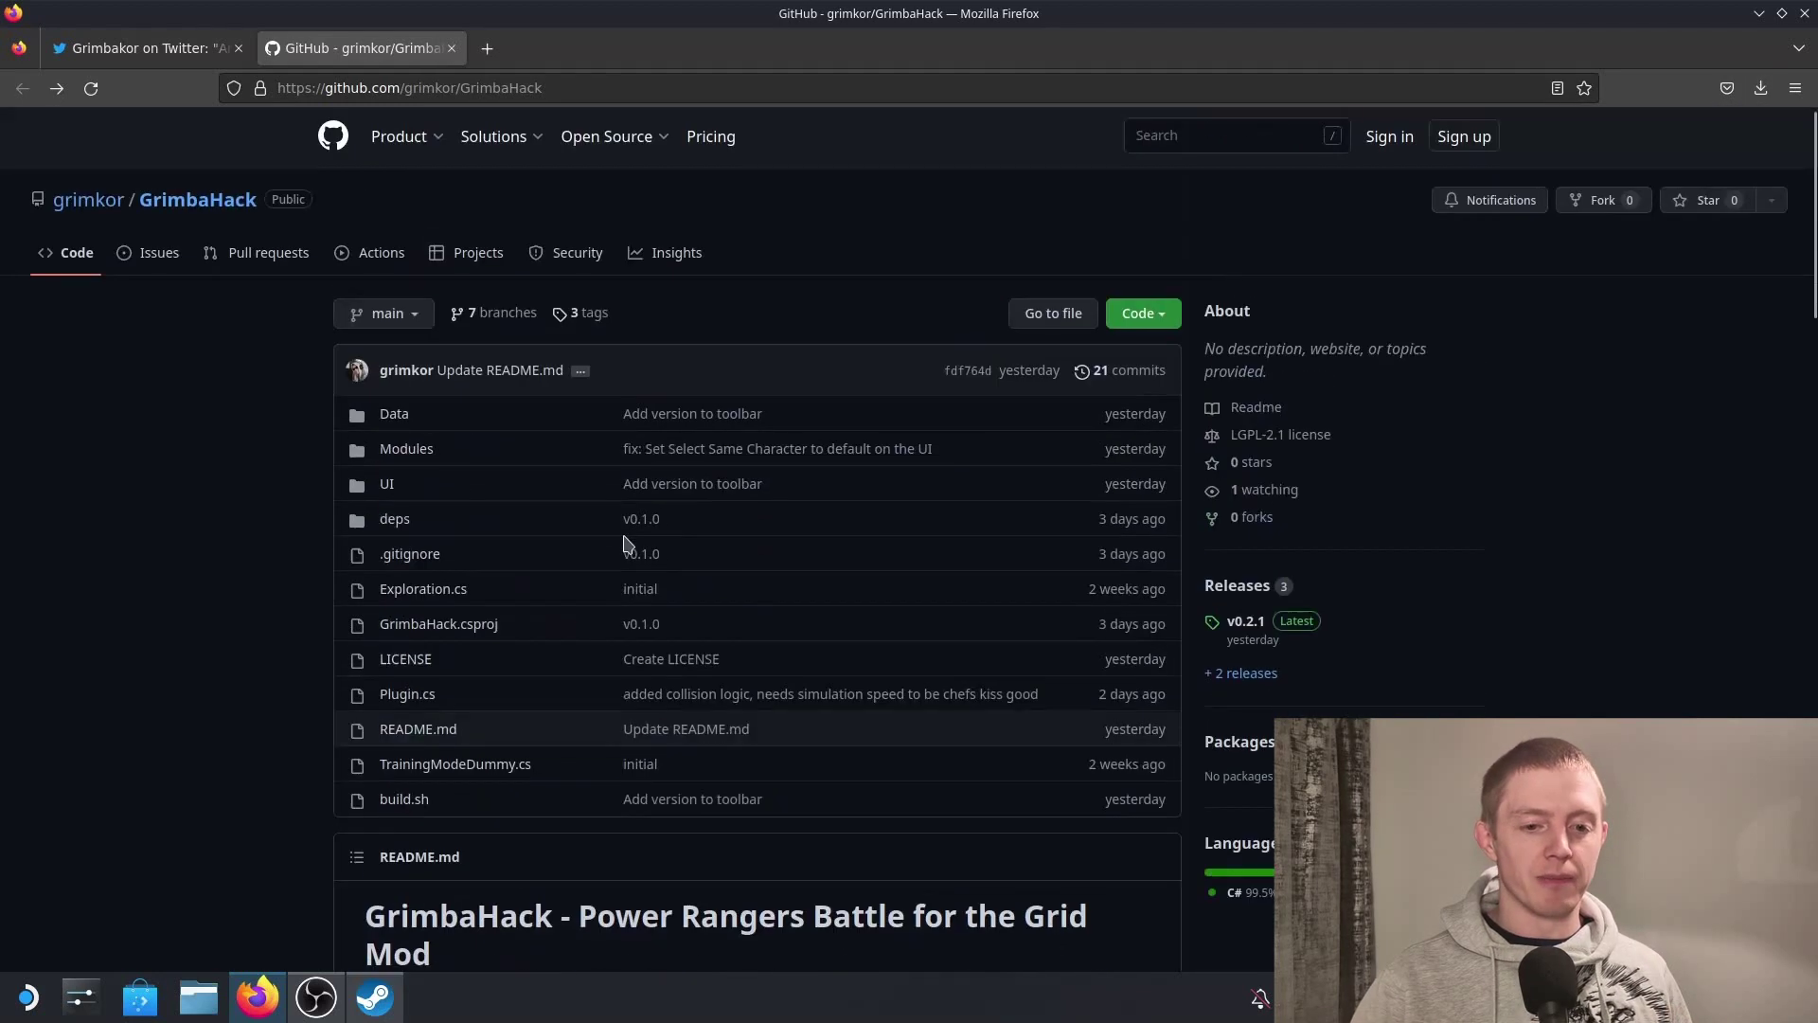
scroll(559, 632, "down", 8)
scroll(559, 633, "down", 2)
scroll(520, 597, "up", 2)
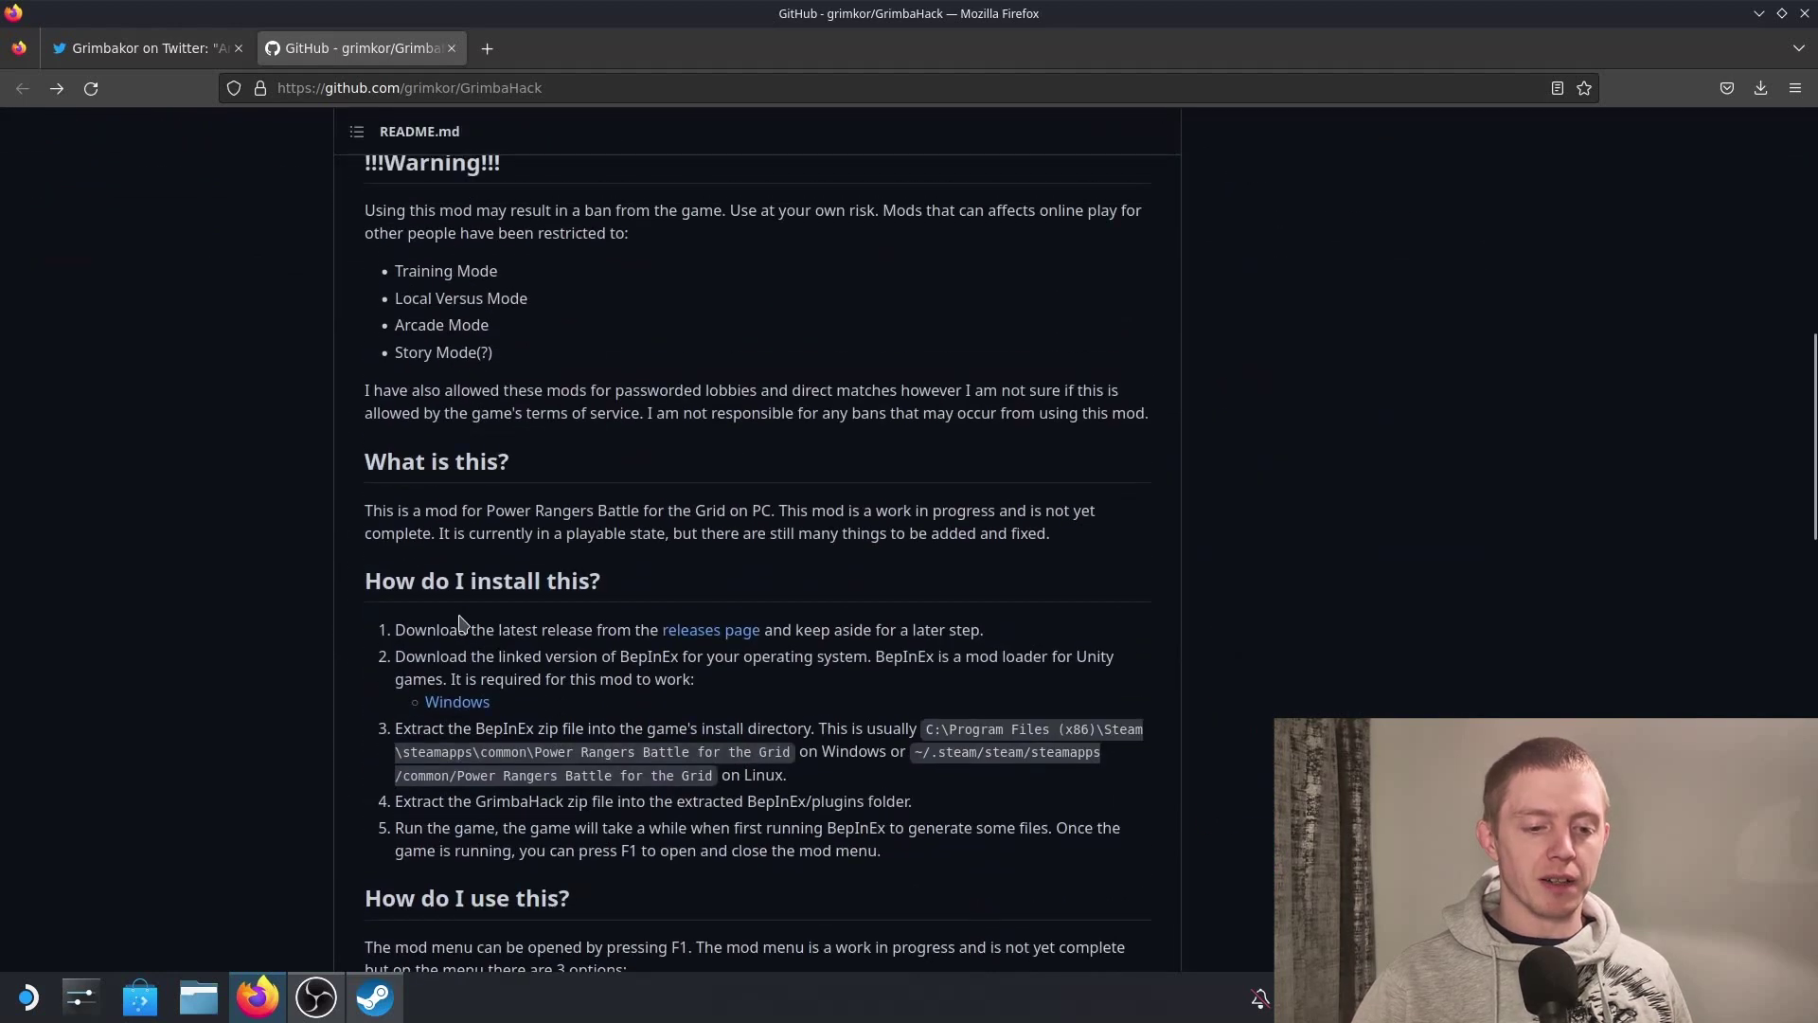
scroll(463, 629, "down", 5)
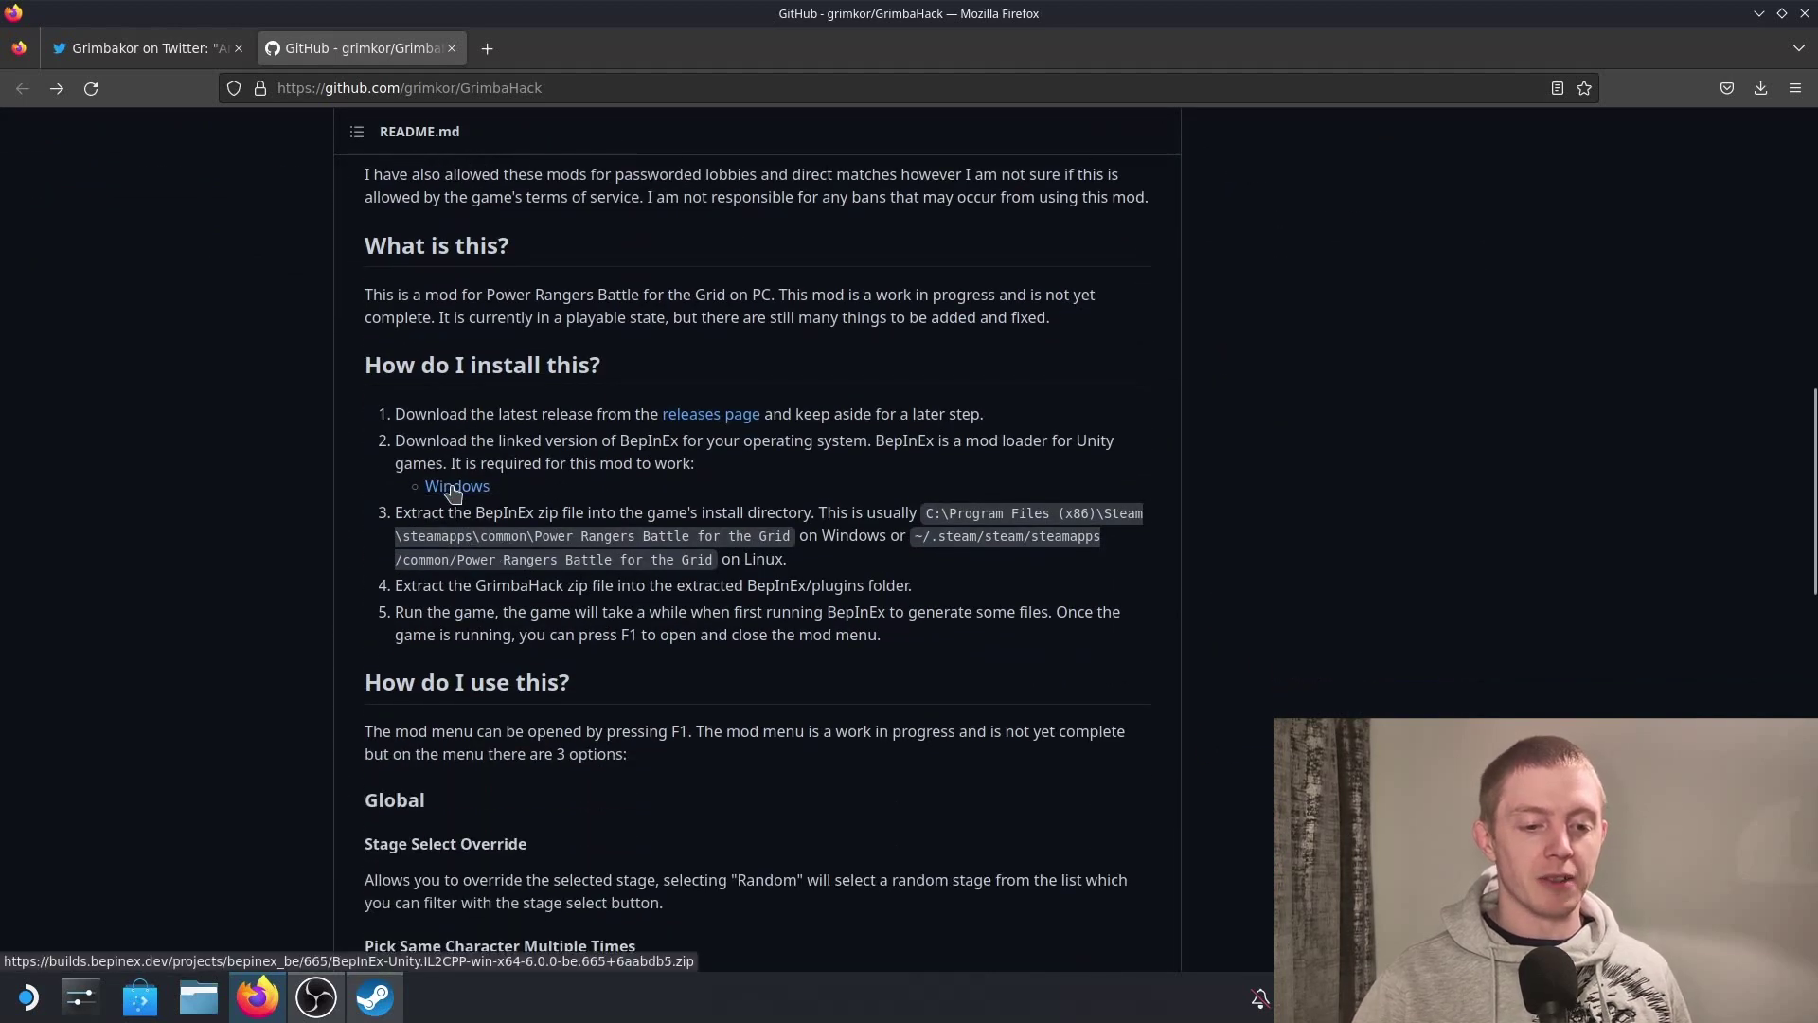
left_click(453, 486)
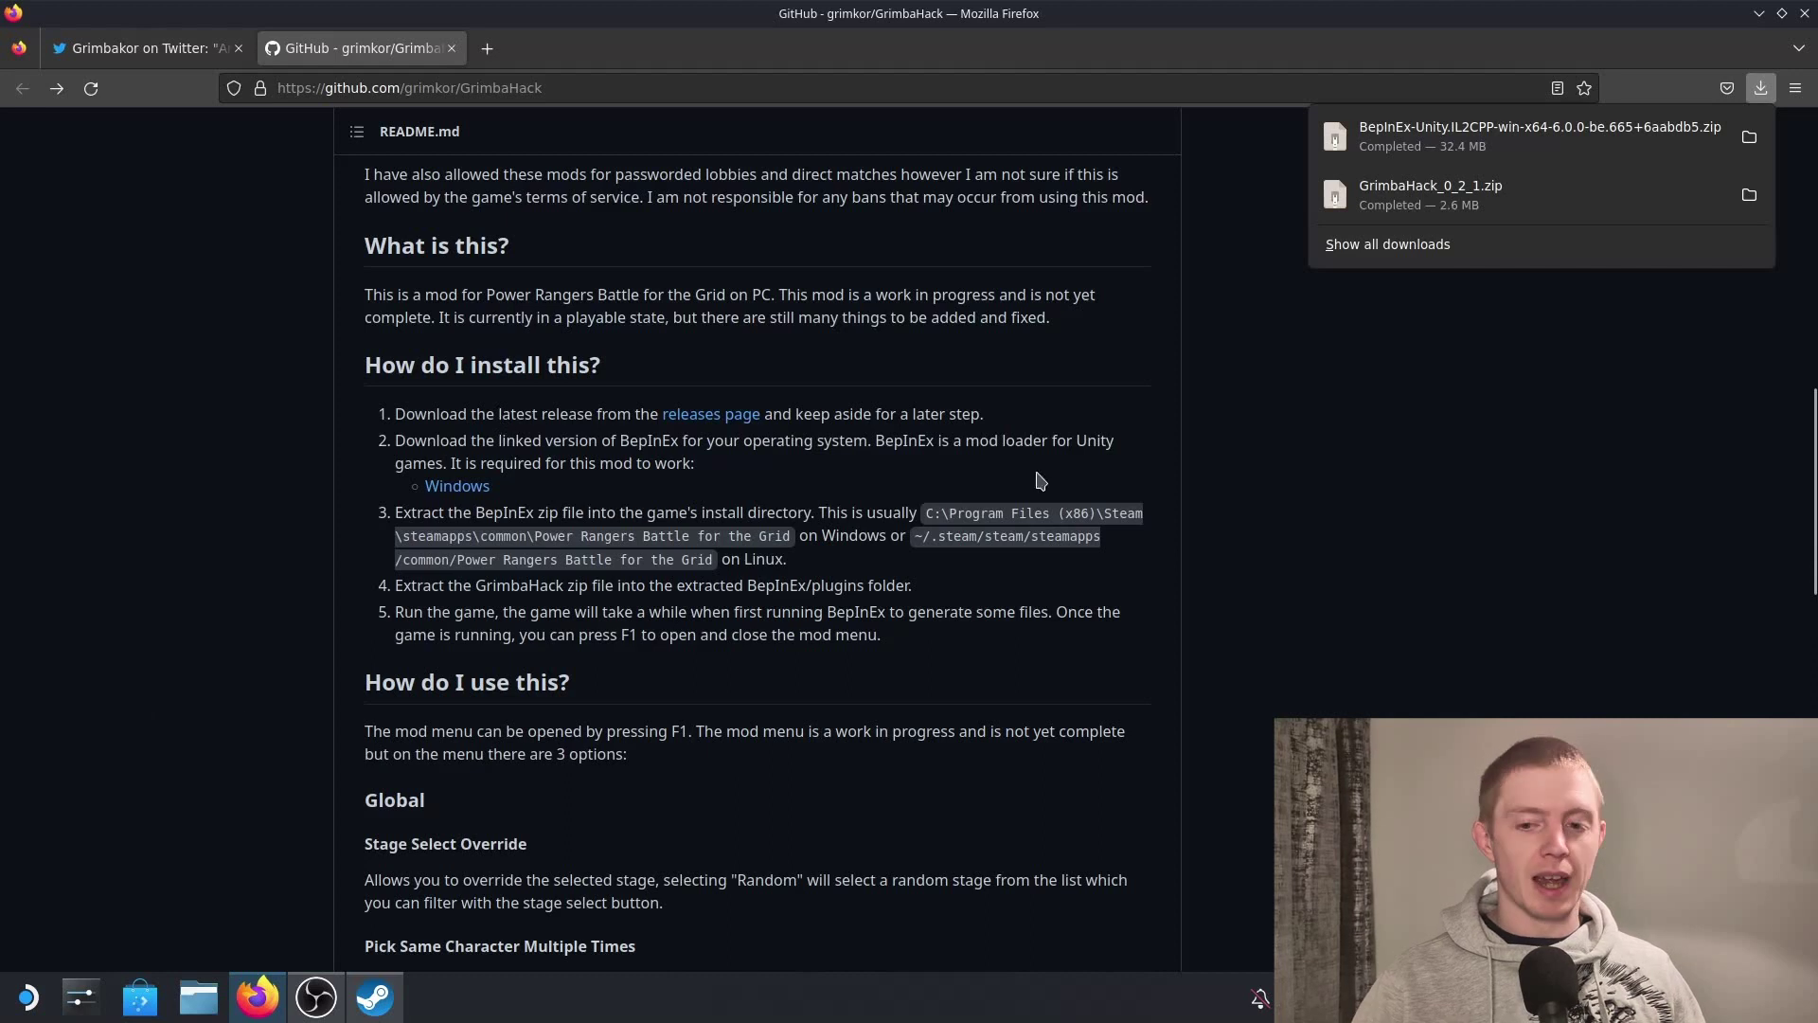
left_click(1206, 480)
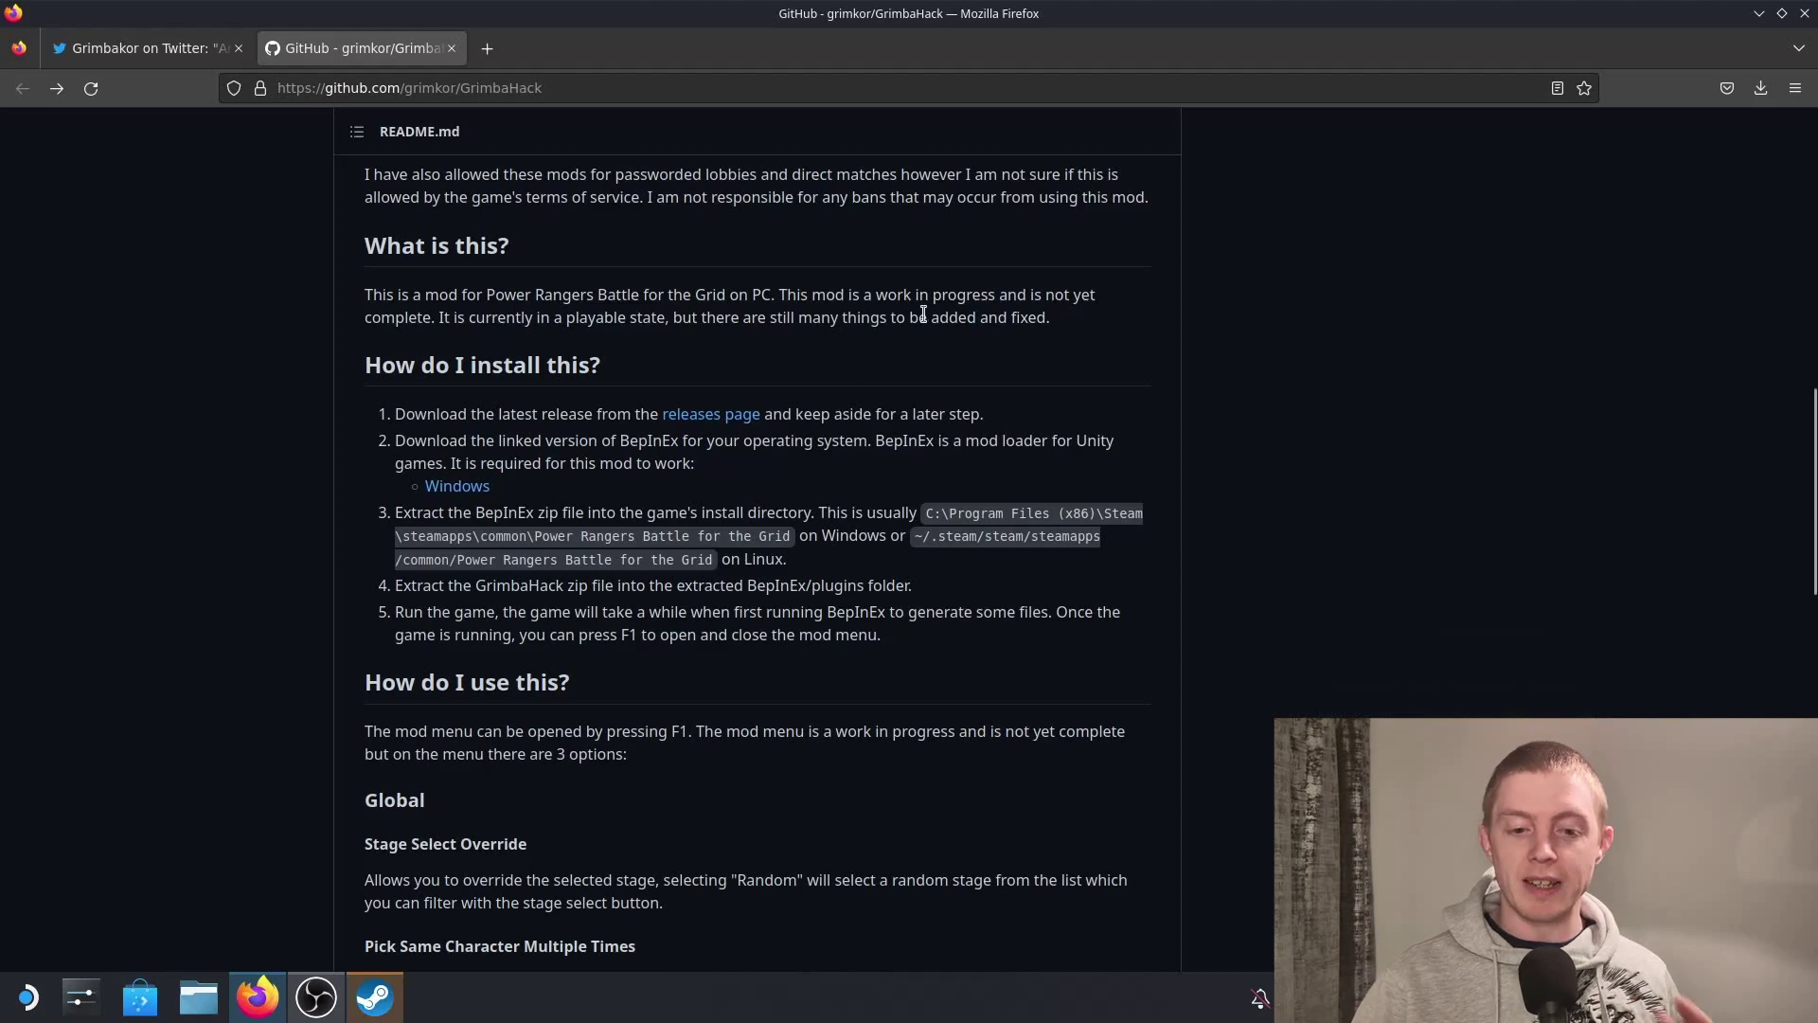
- Browse Battle for the Grid's local files from Steam's Manage menu to open its install folder
left_click(375, 997)
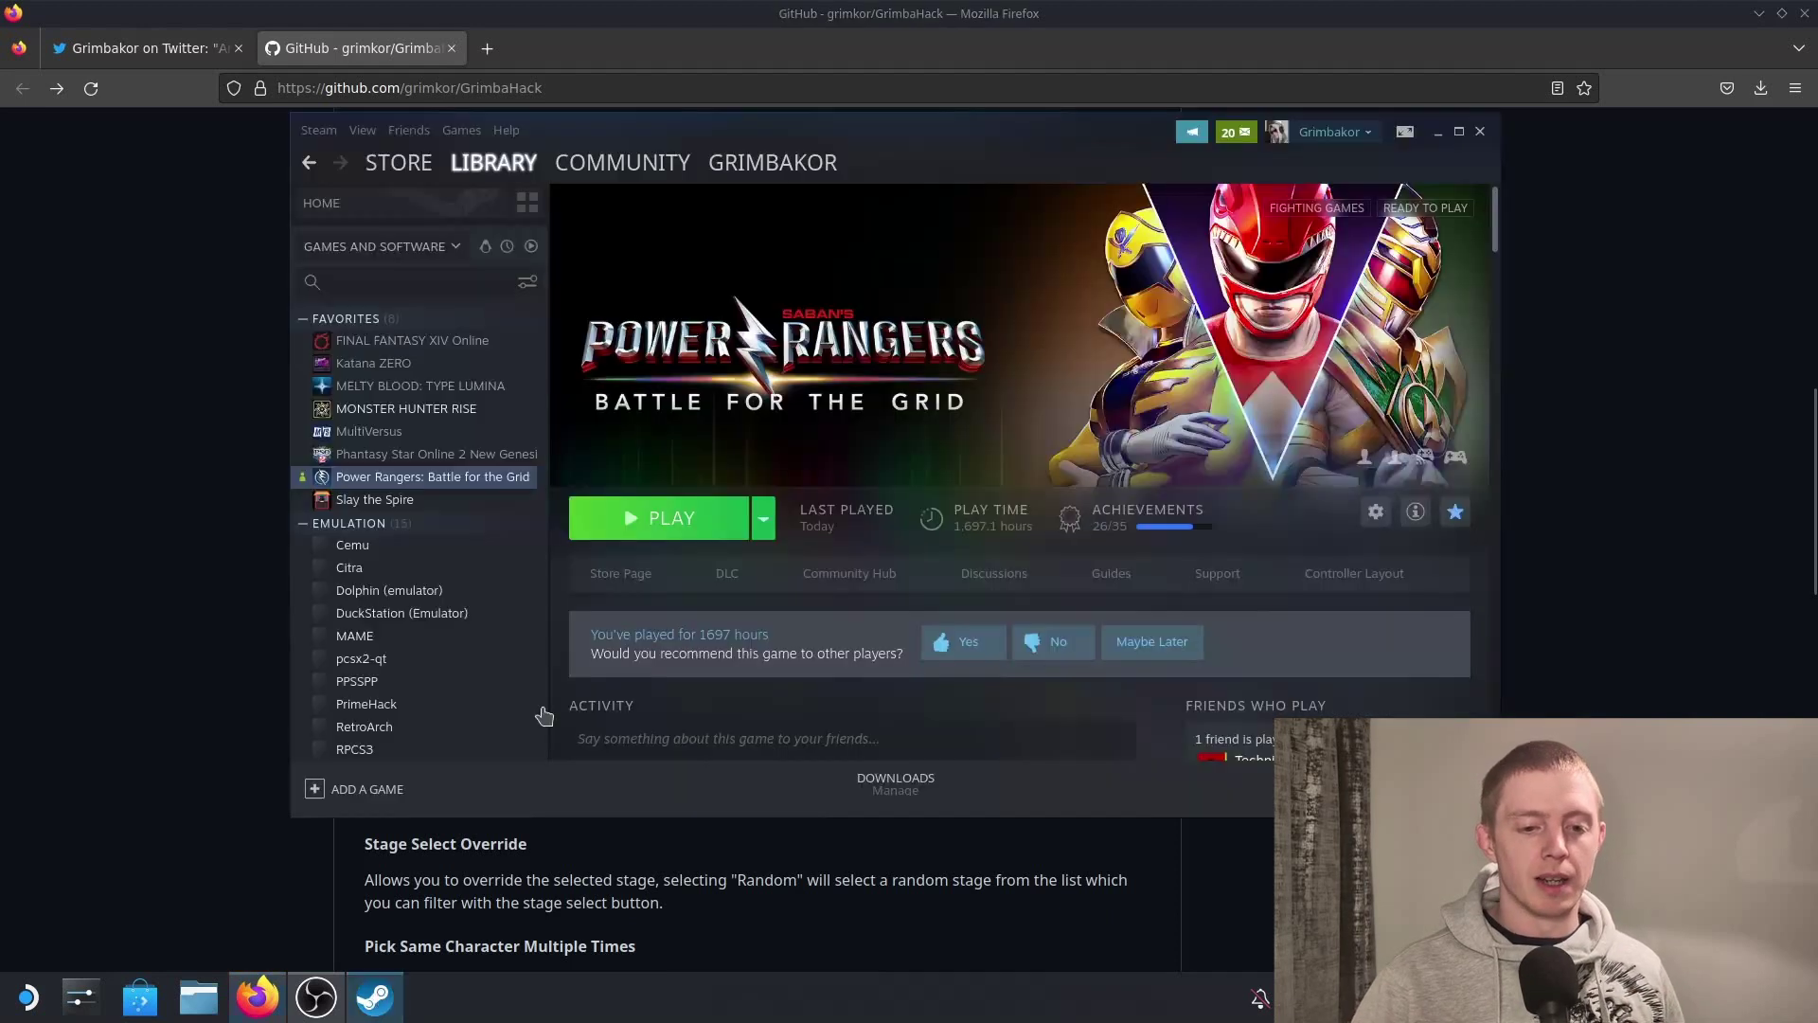
left_click(1375, 512)
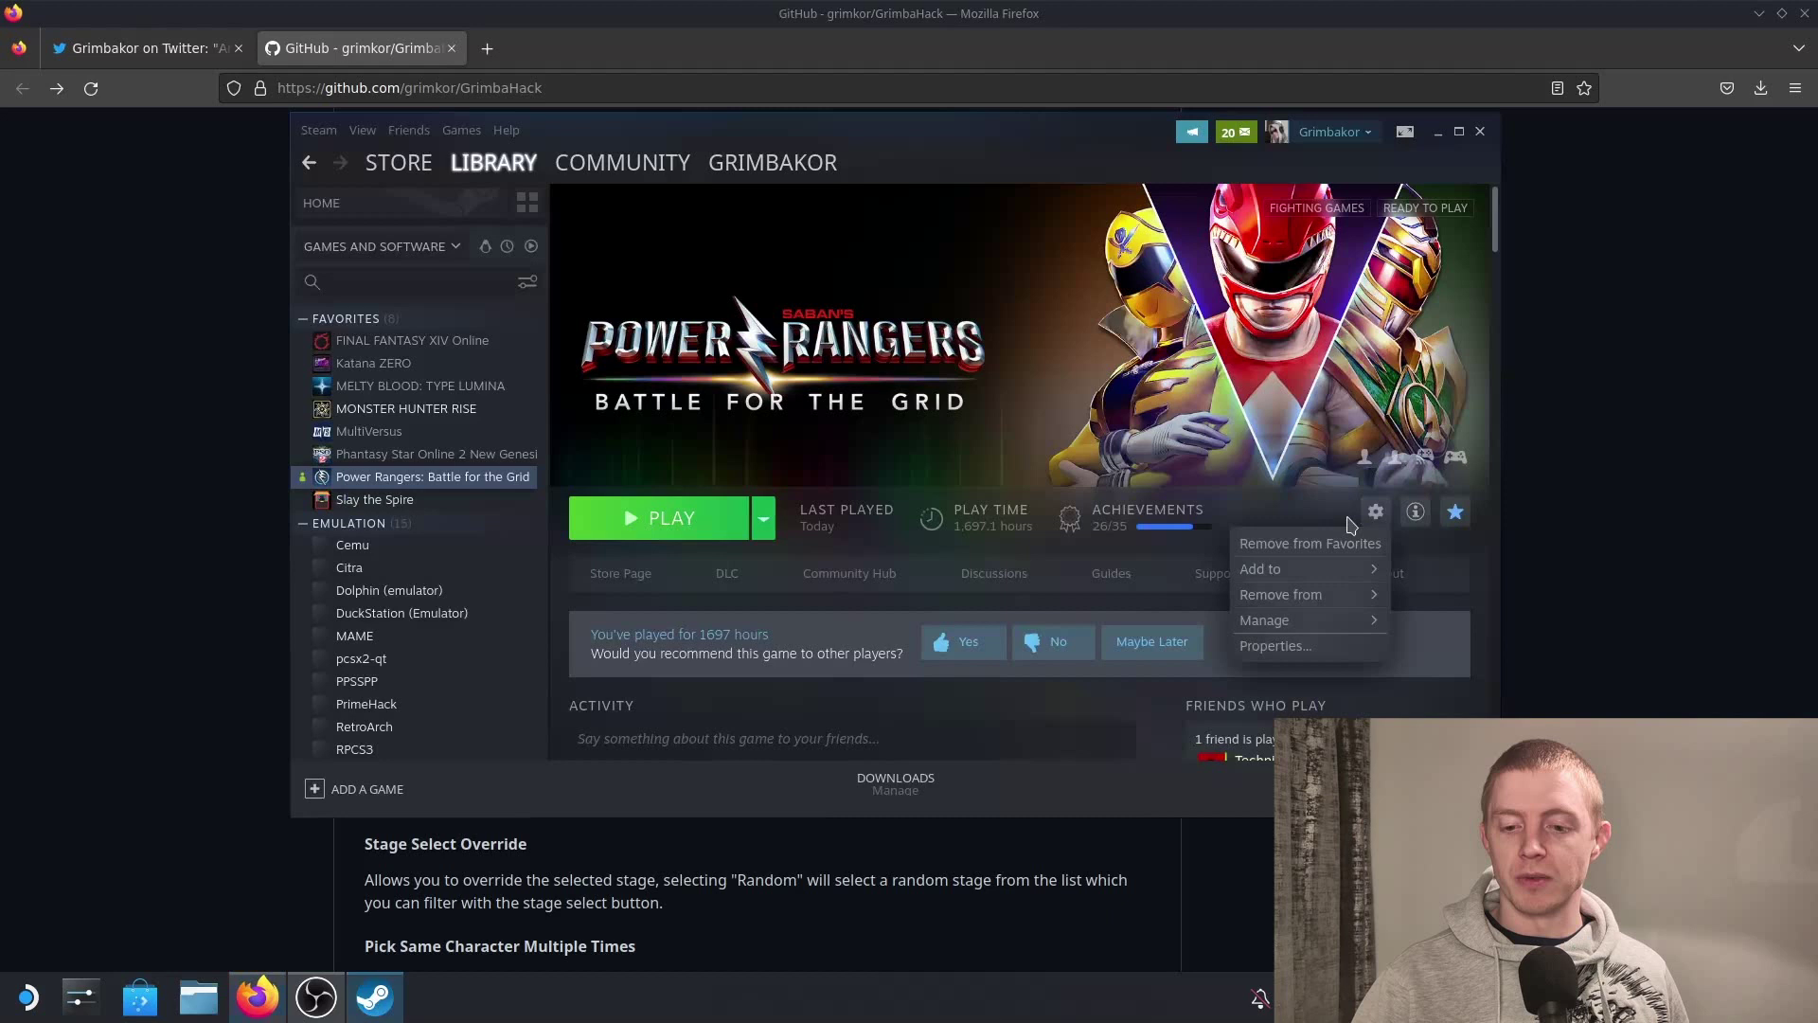
mouse_move(1285, 628)
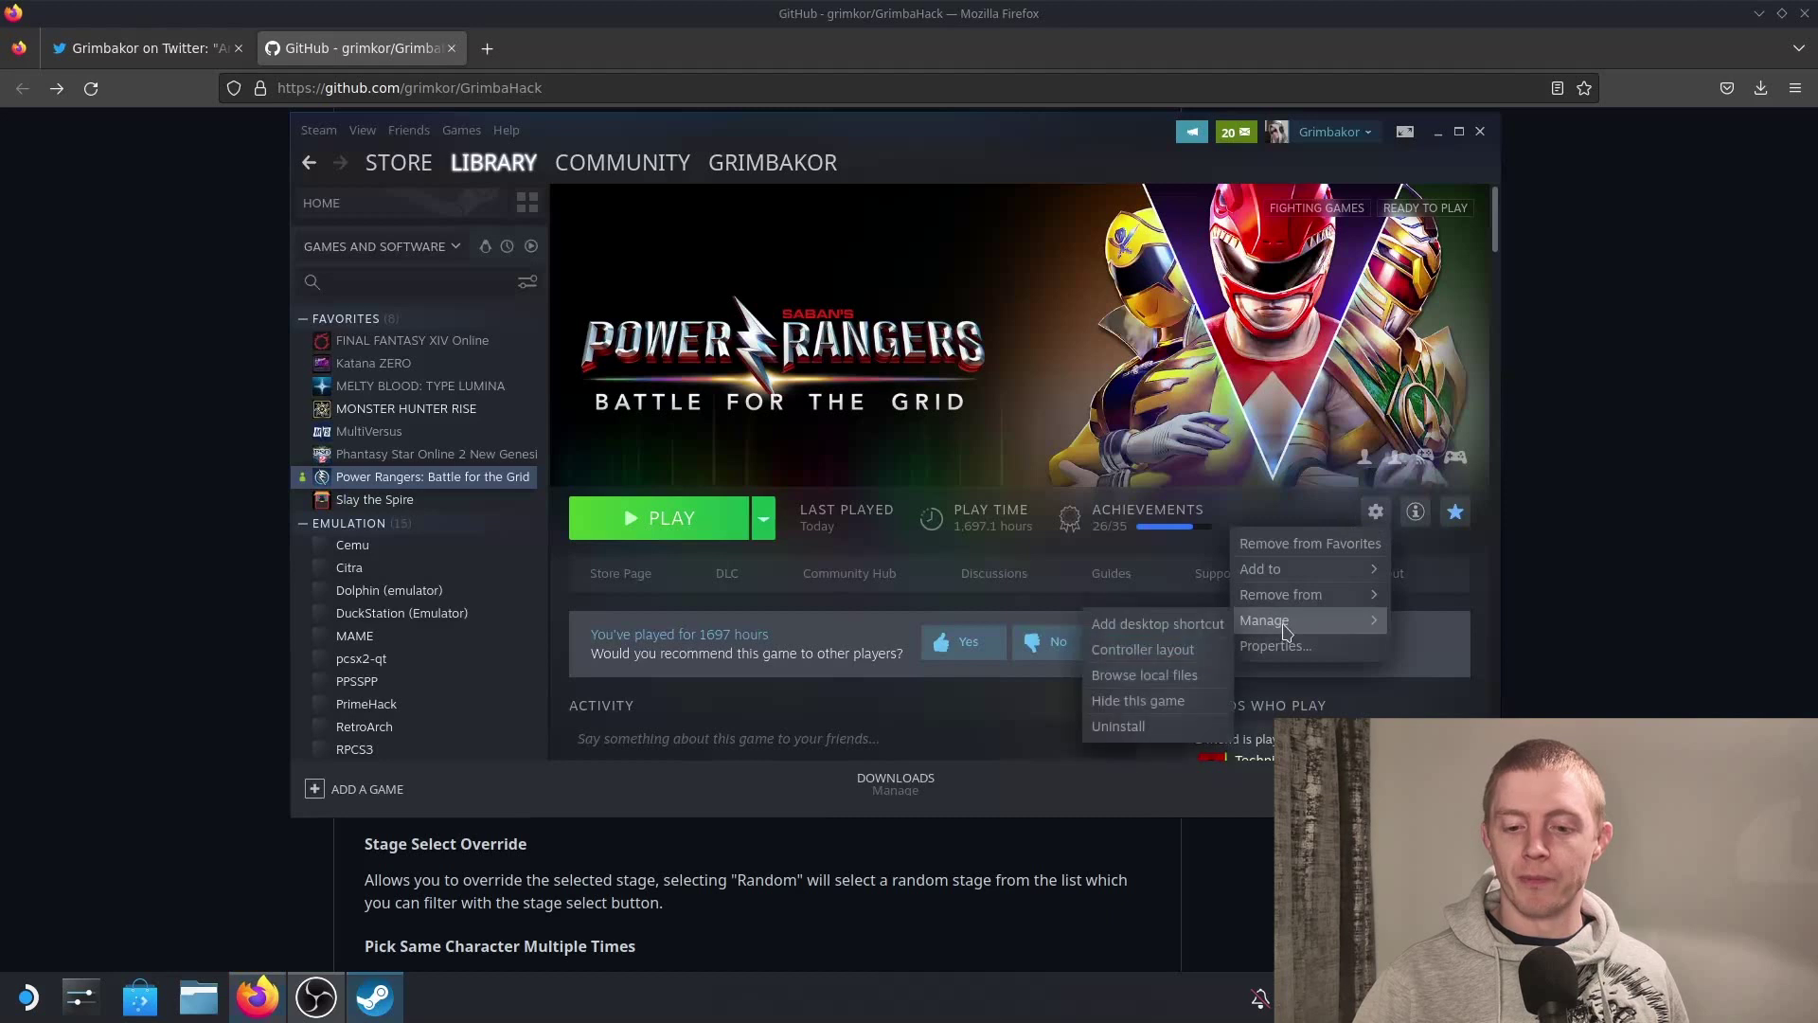
left_click(1143, 676)
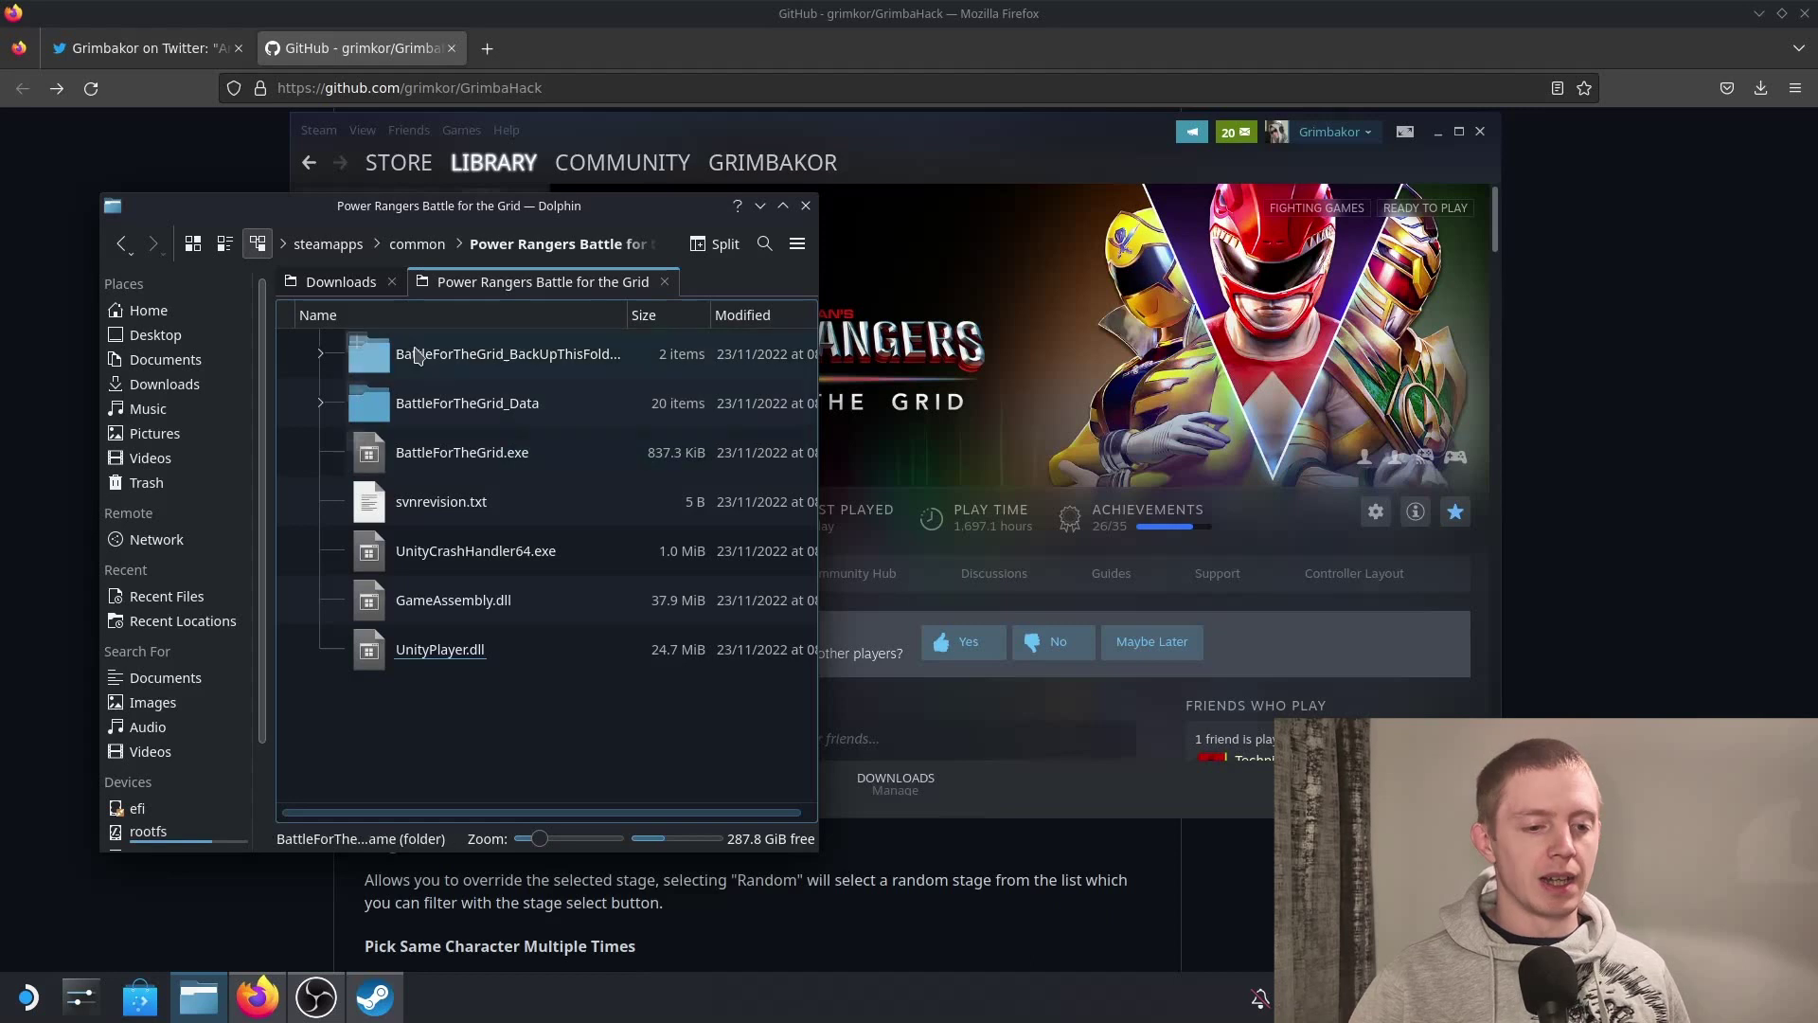
- Paste a backup copy of the Power Rangers Battle for the Grid folder in common, then reopen the original
left_click(407, 249)
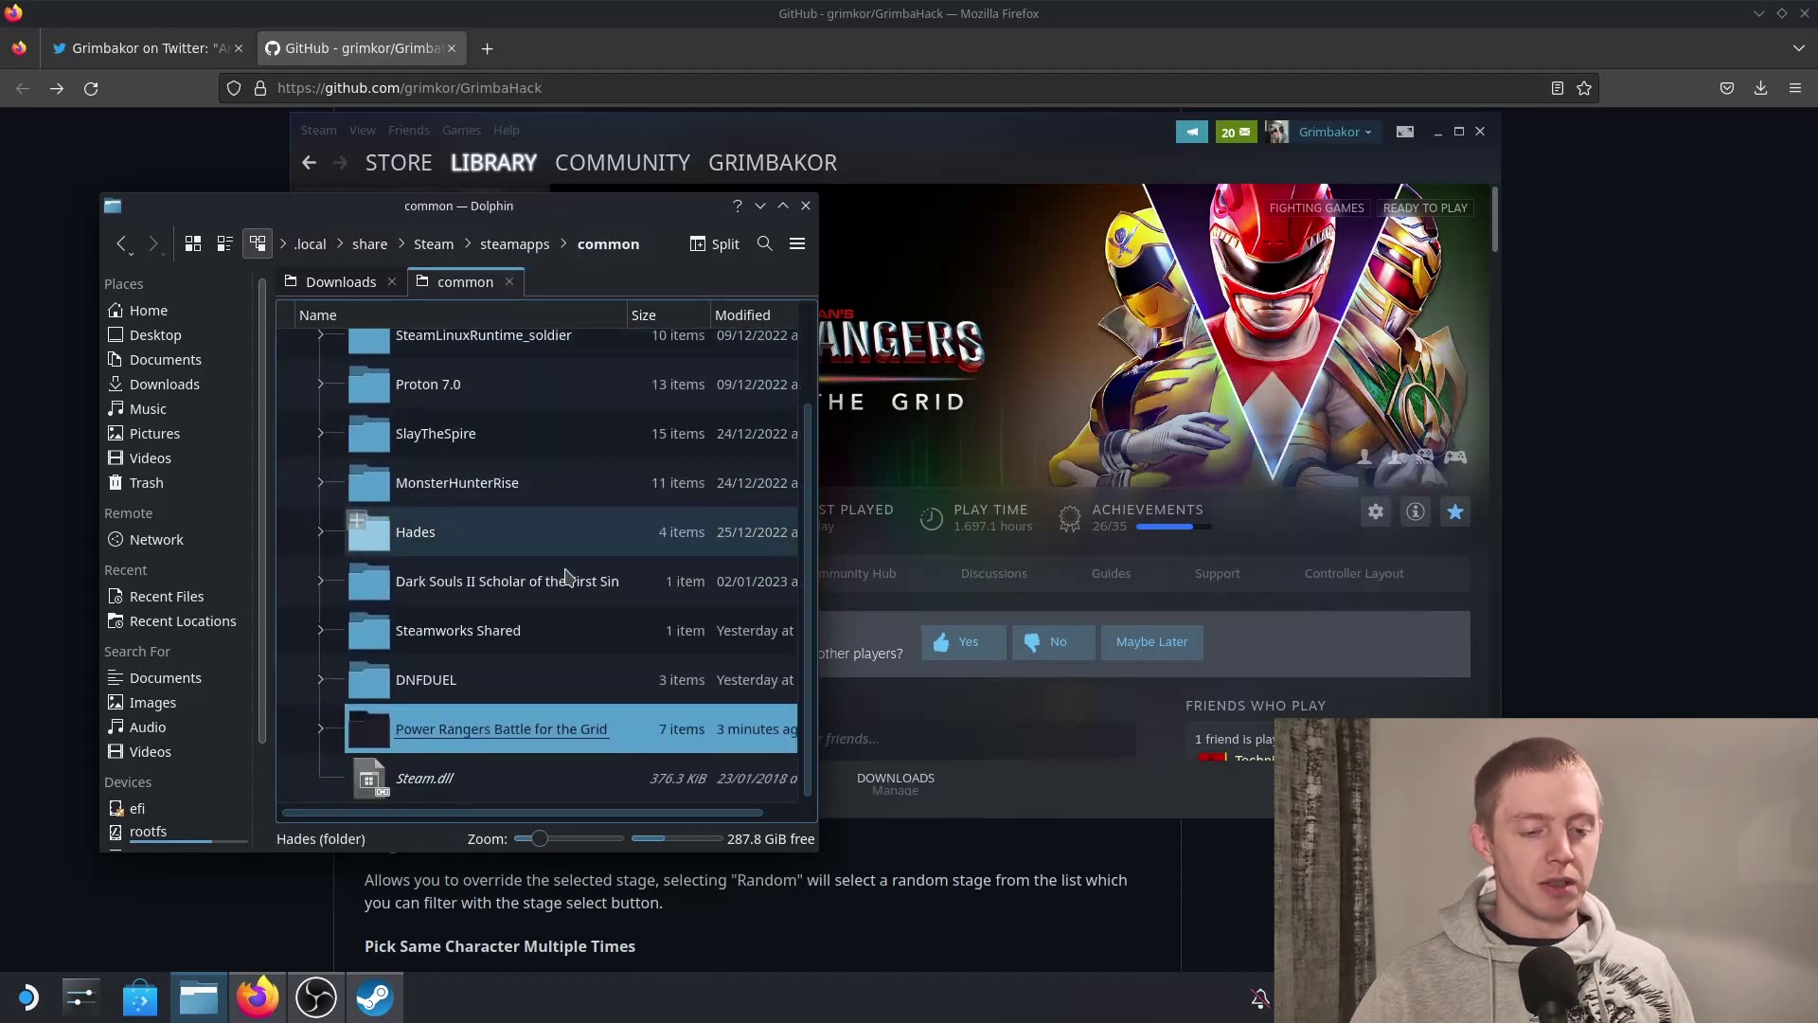
key("ctrl+v")
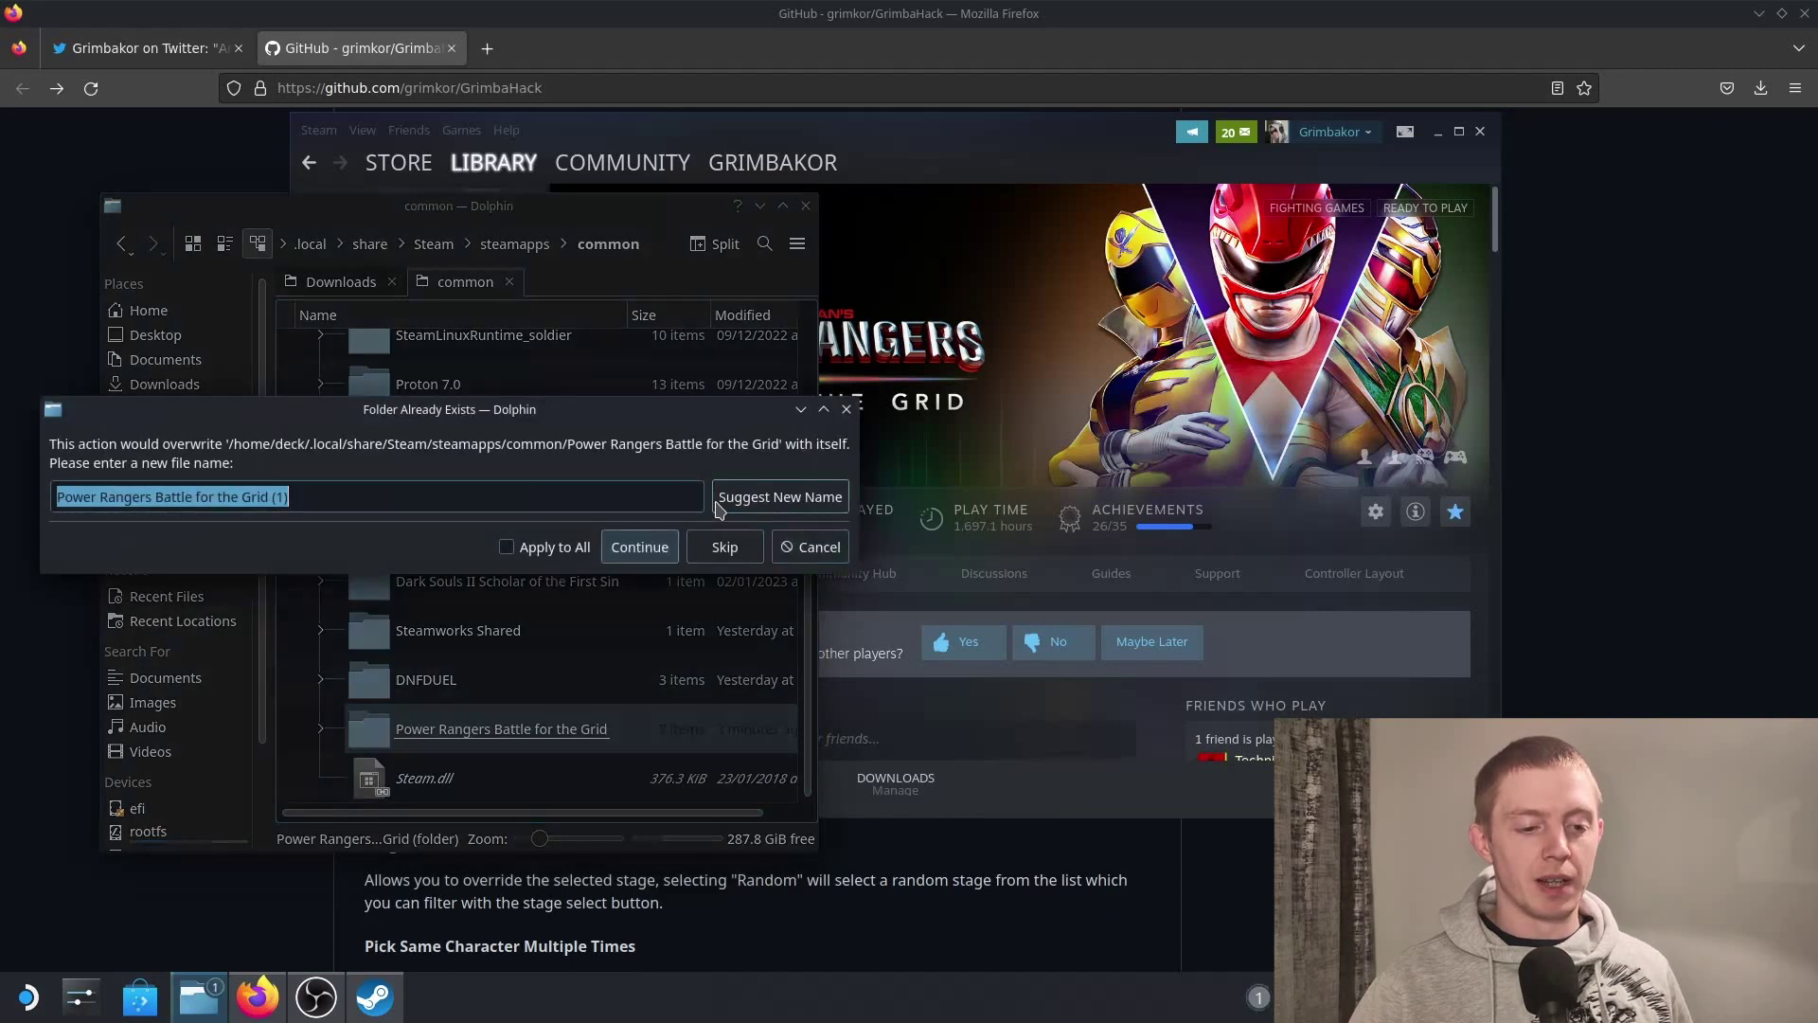
left_click(640, 547)
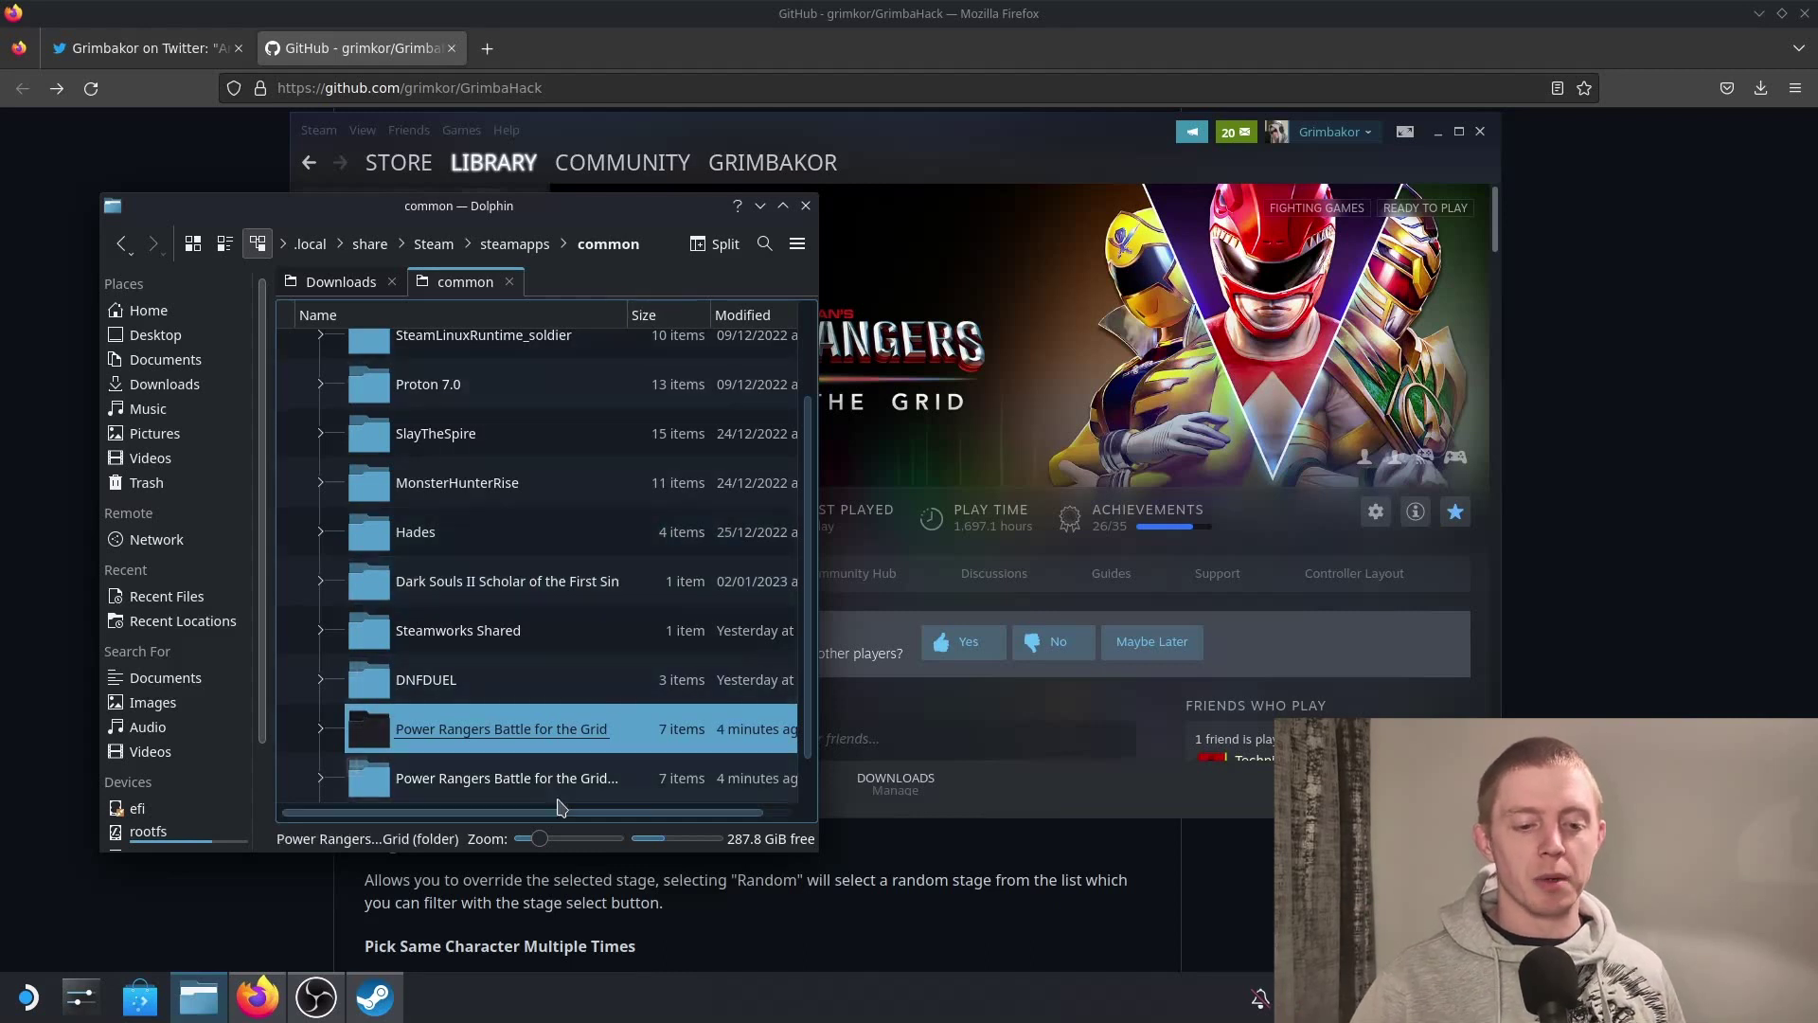
left_click(647, 727)
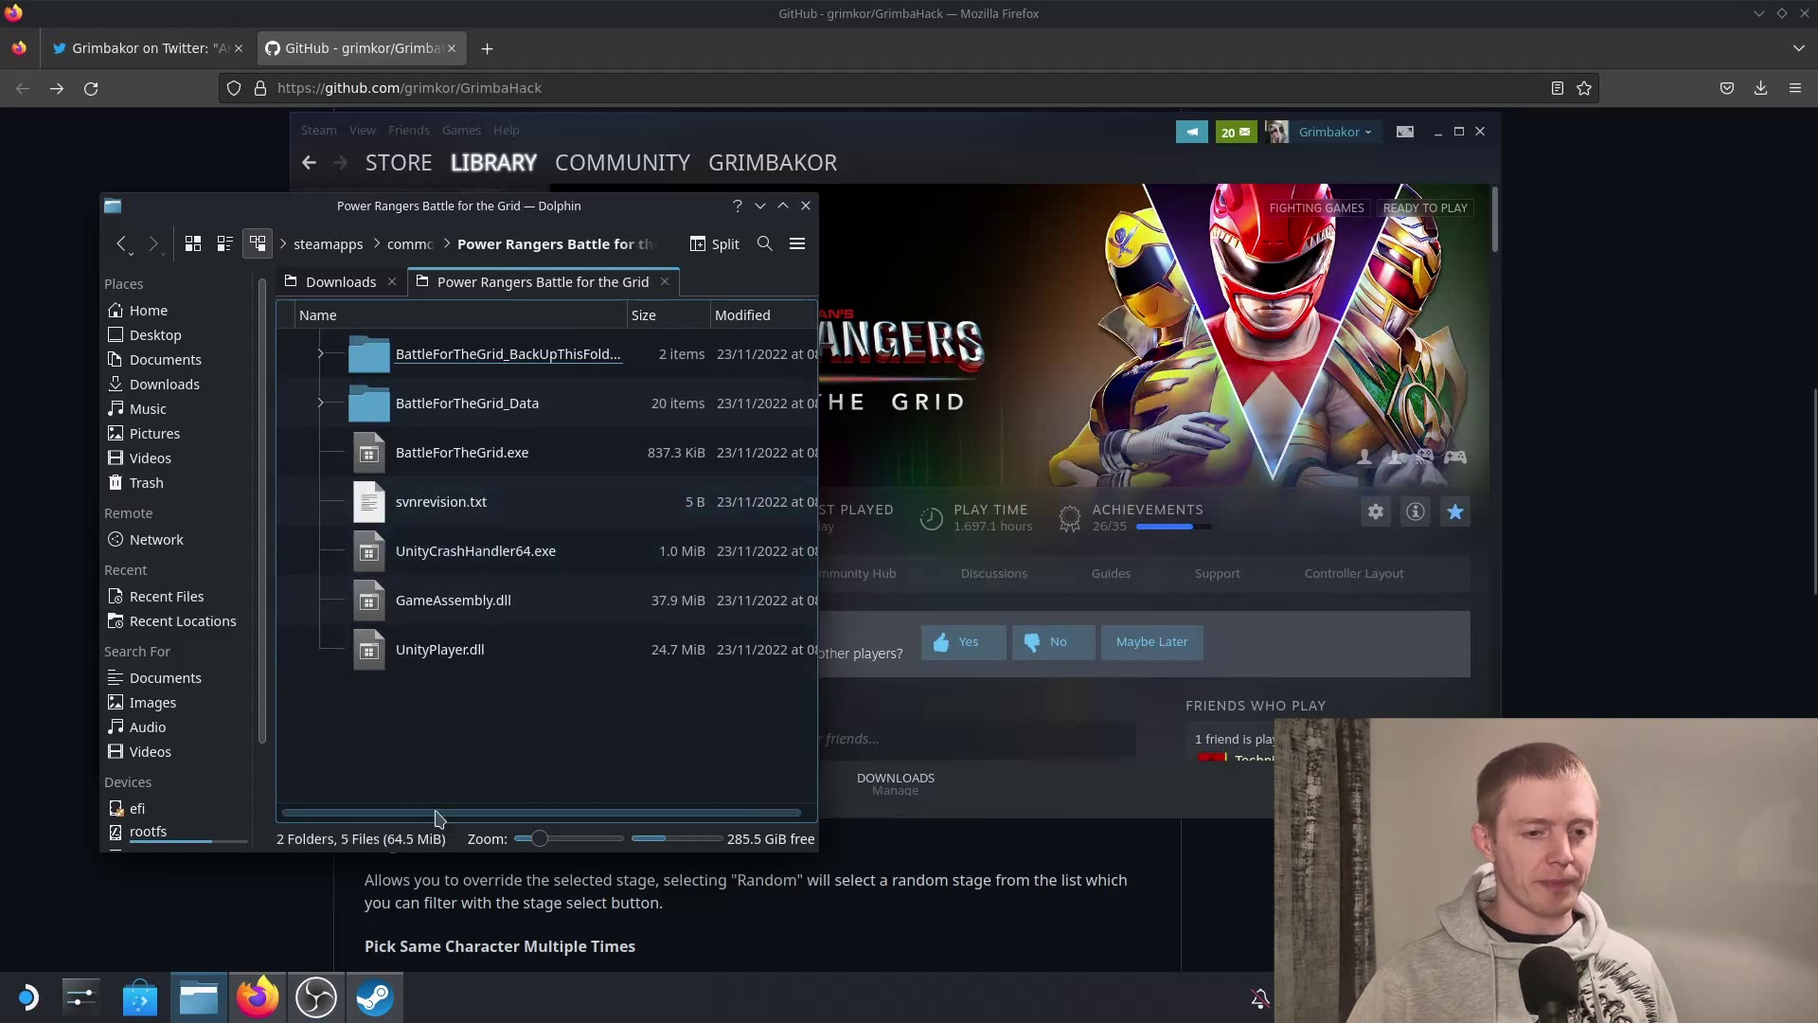
- Open the Downloads folder from Firefox and detach it into its own window beside the game folder
left_click(1758, 89)
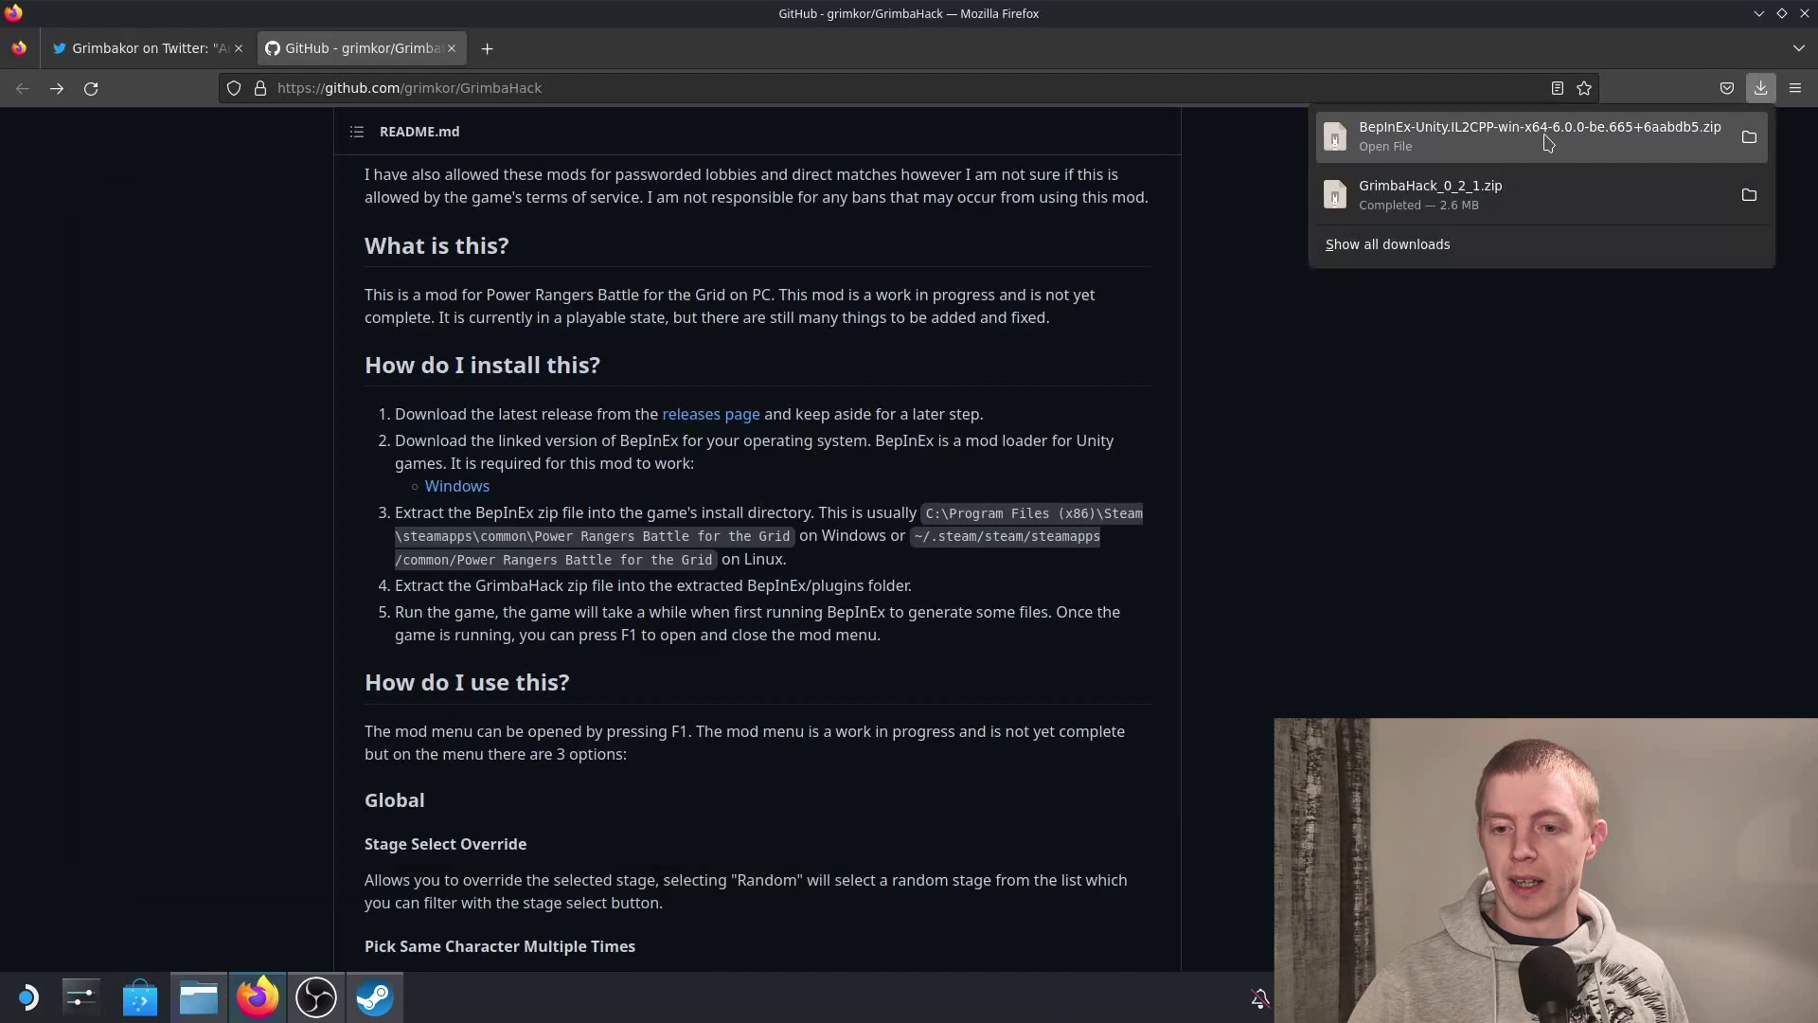
left_click(1749, 195)
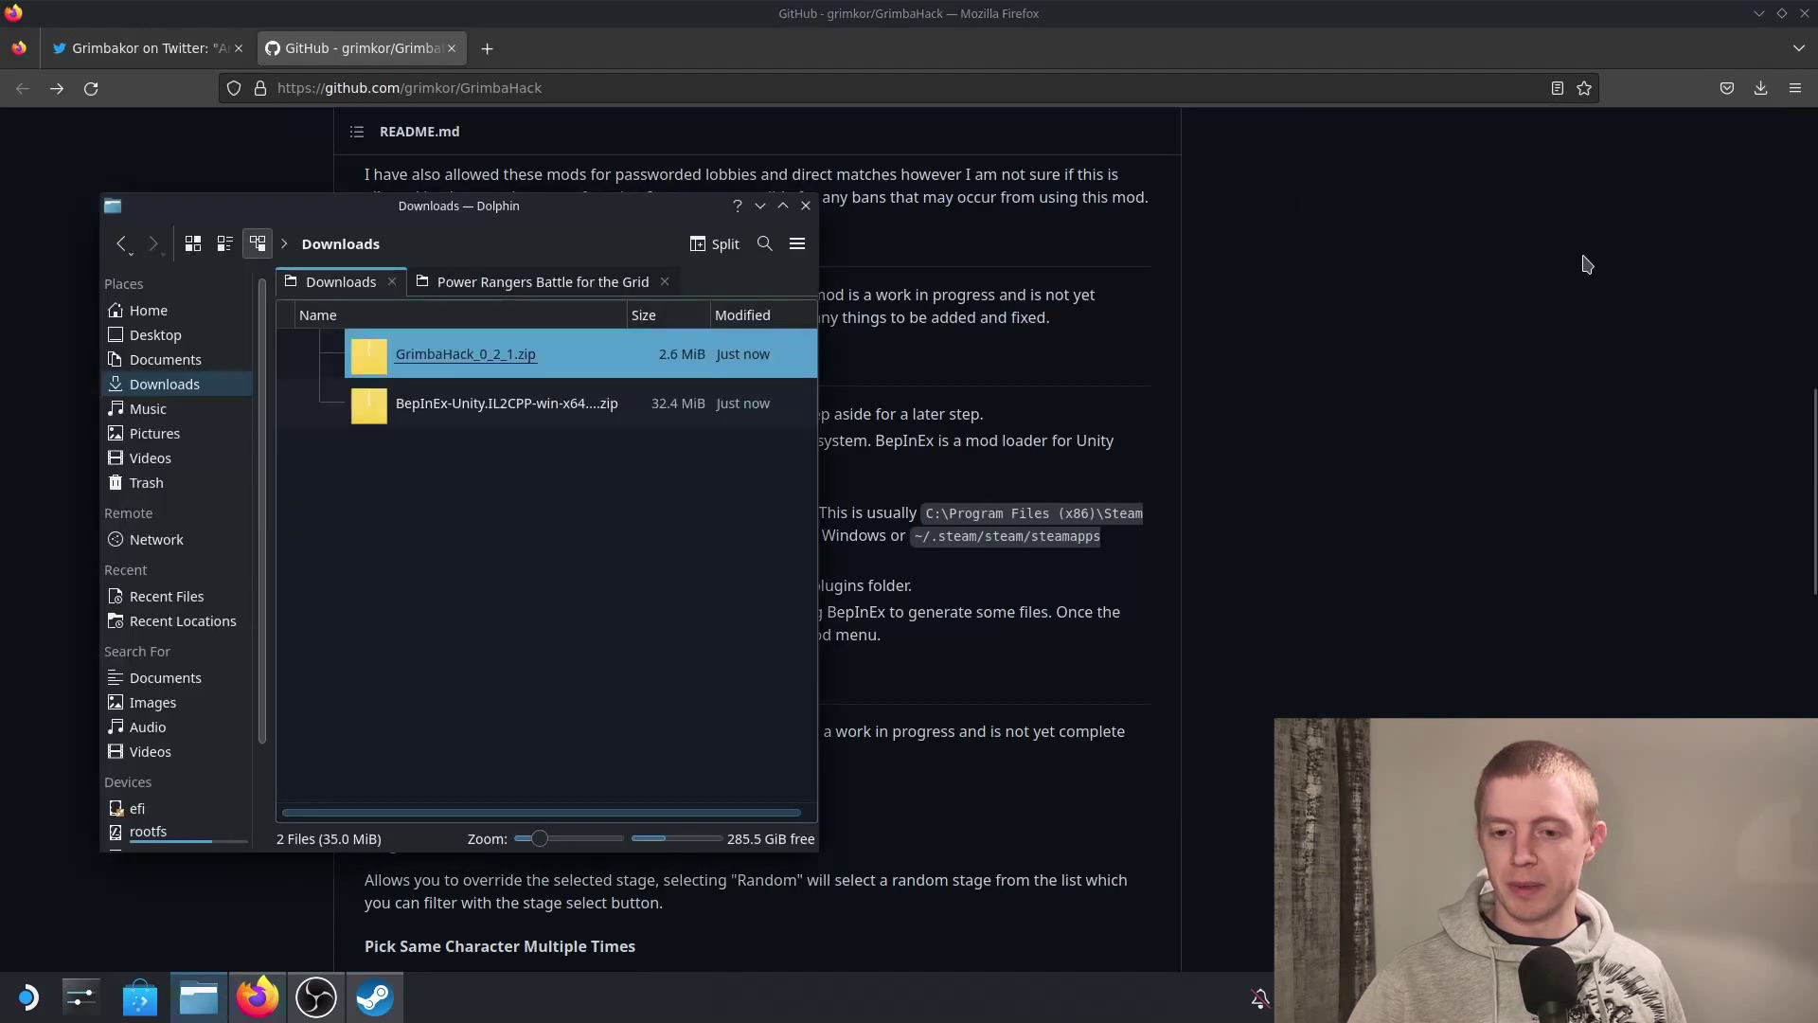
left_click(1758, 13)
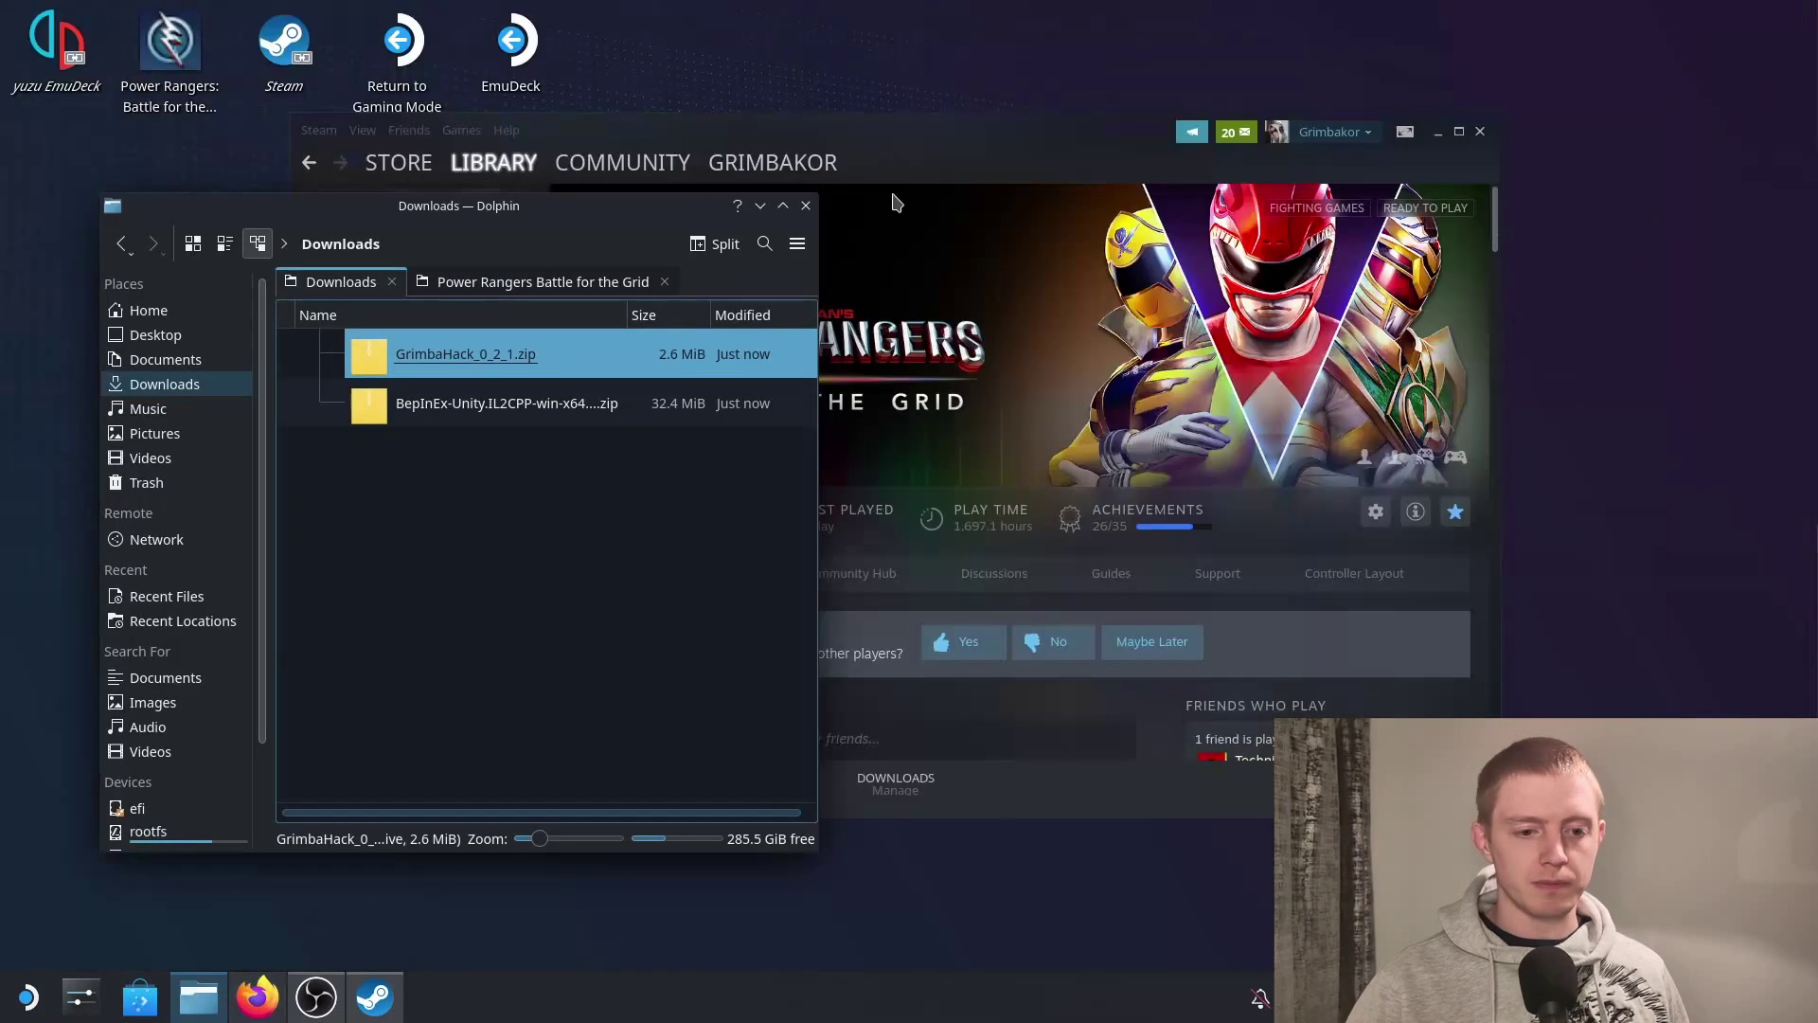
left_click_drag(559, 217, 619, 200)
right_click(1015, 262)
left_click(1052, 307)
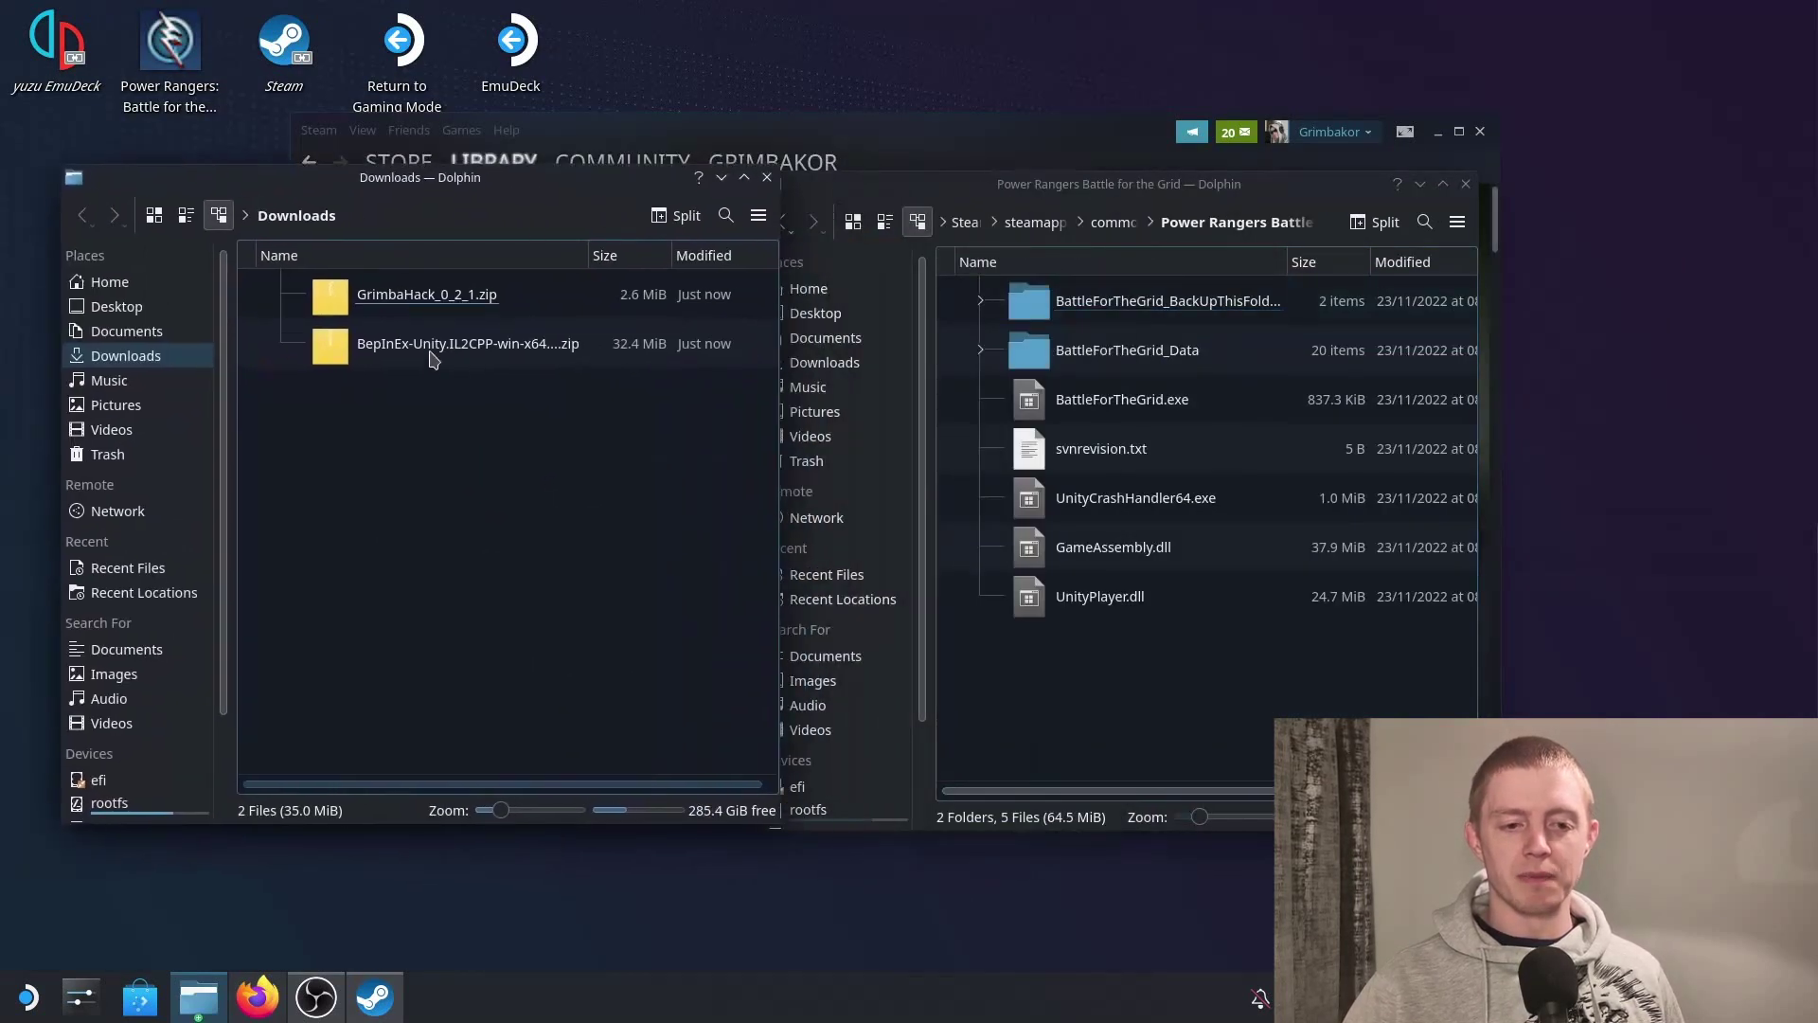
- Extract all six BepInEx zip entries with Ark into the game's install folder
left_click_drag(1059, 195, 1133, 185)
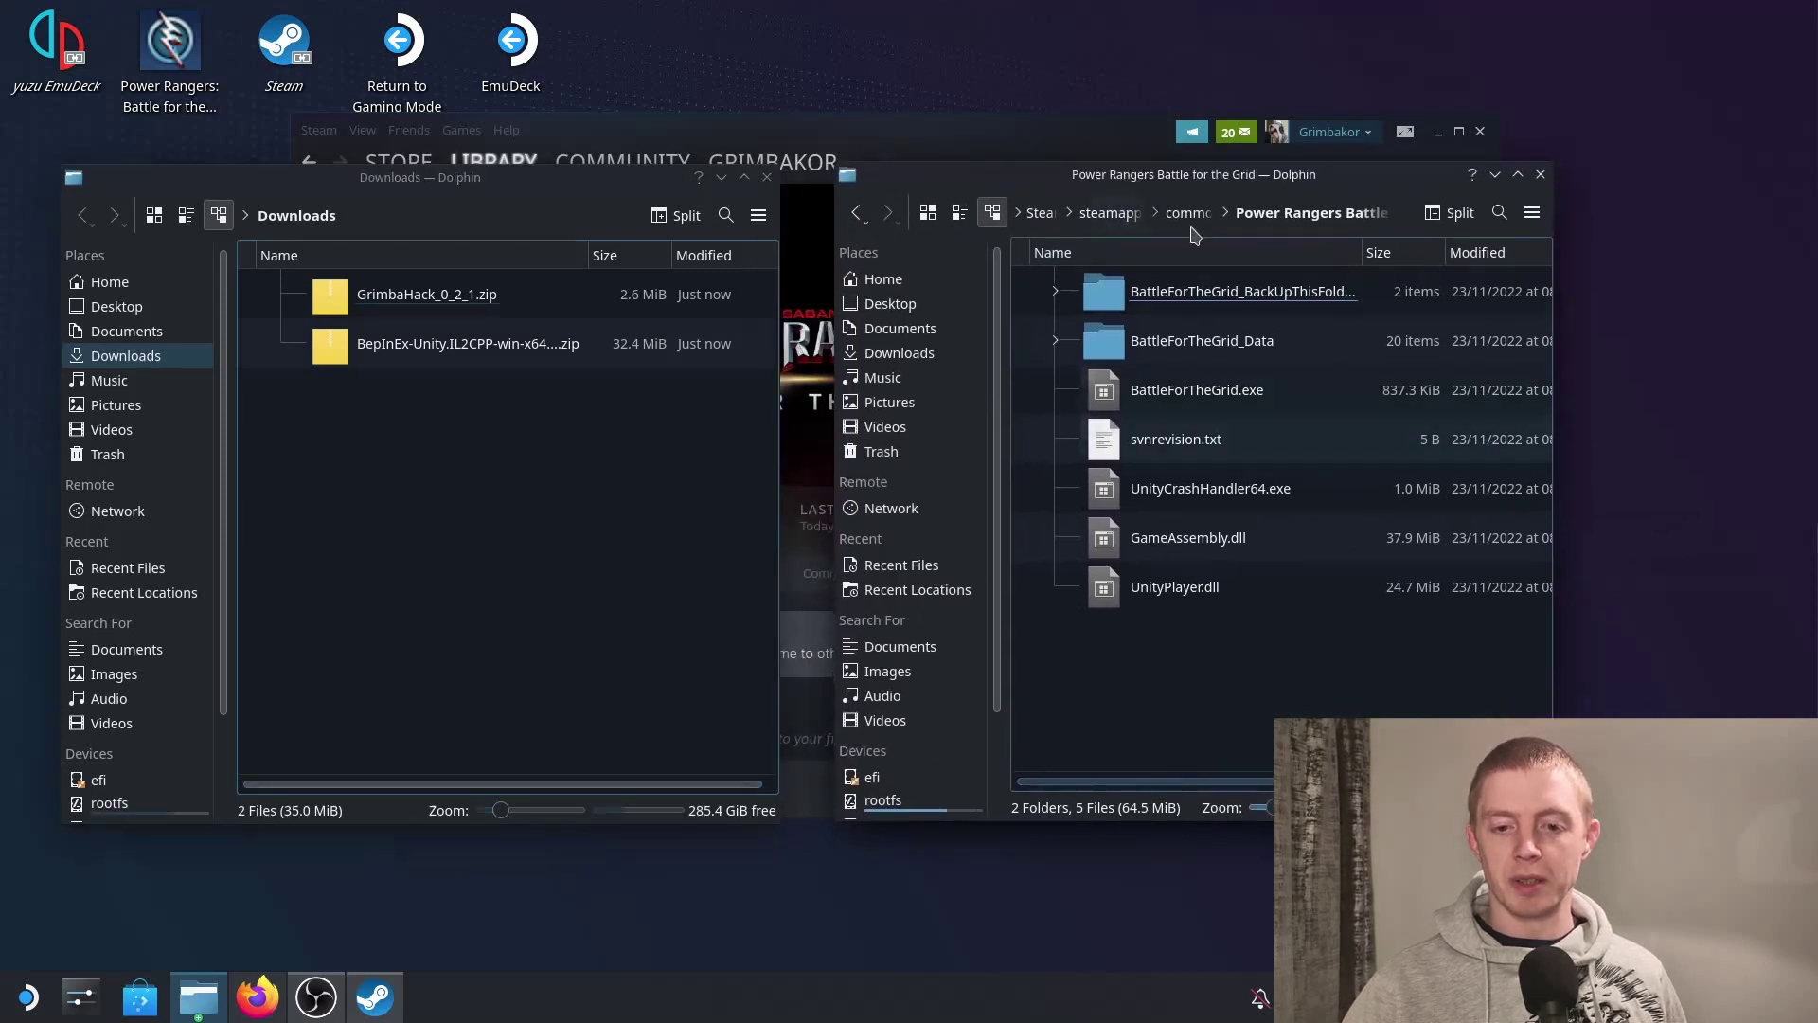
left_click(402, 353)
double_click(401, 350)
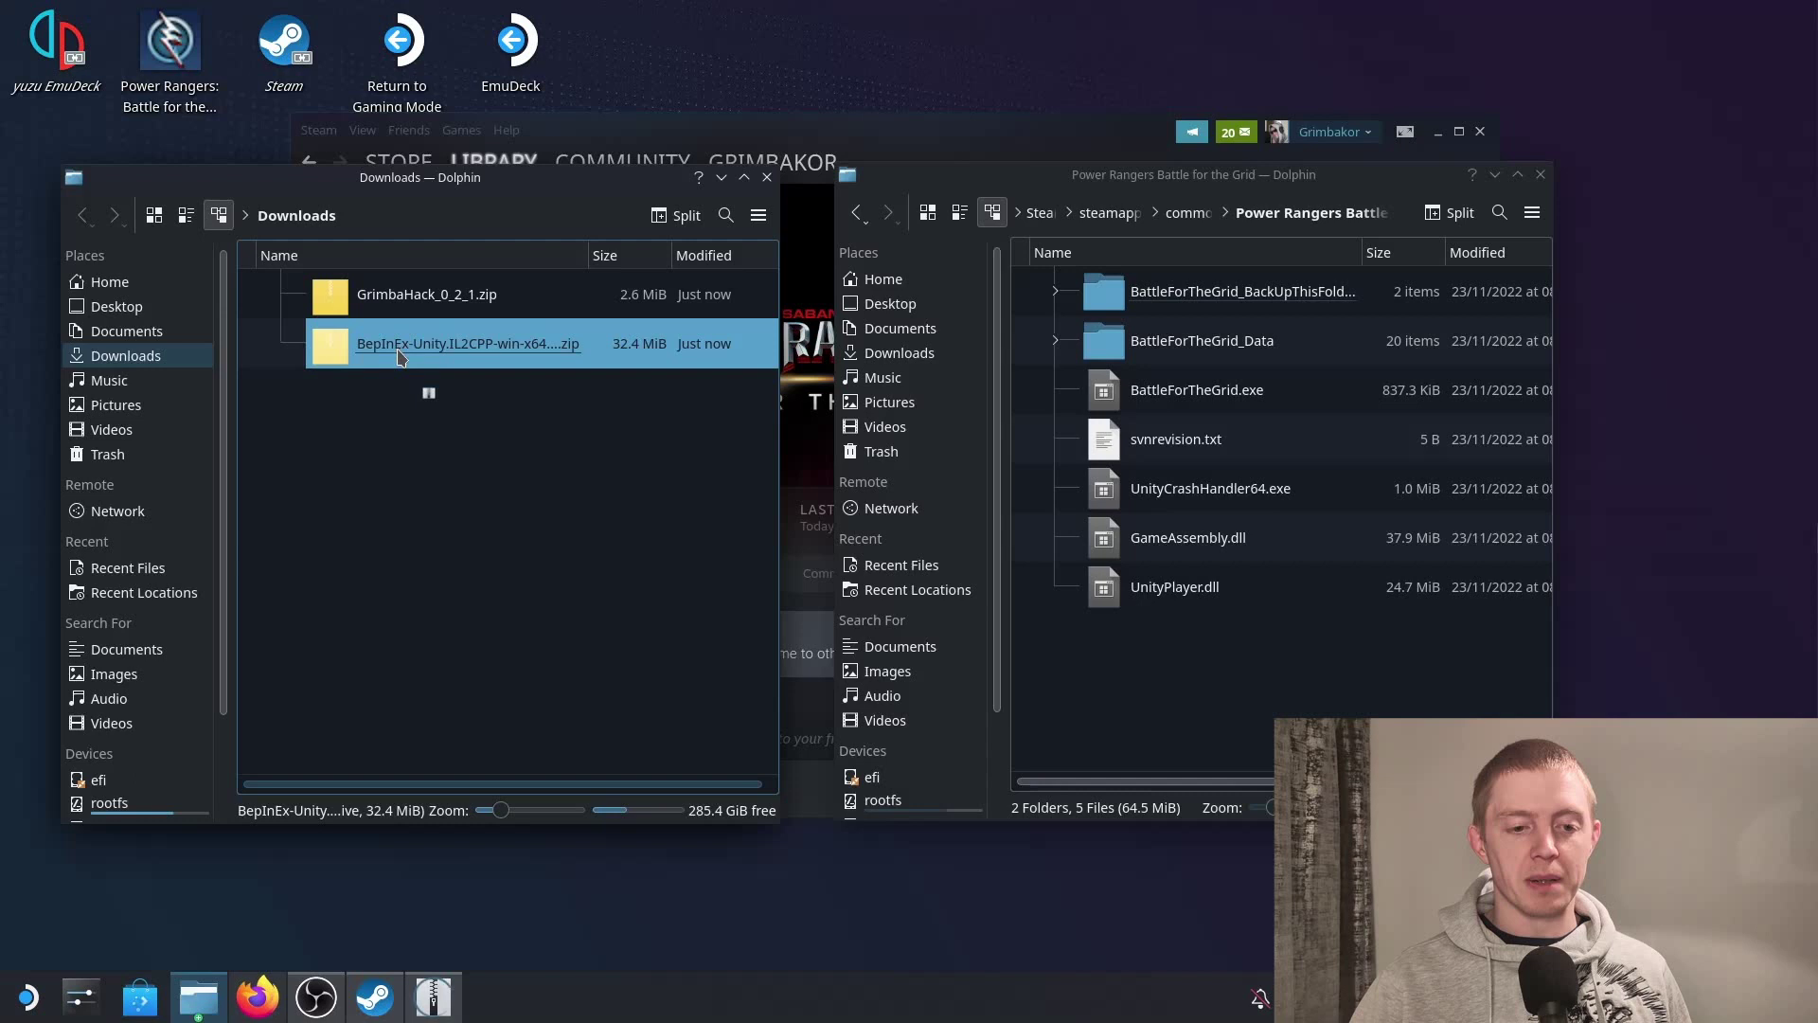
left_click_drag(262, 542, 193, 289)
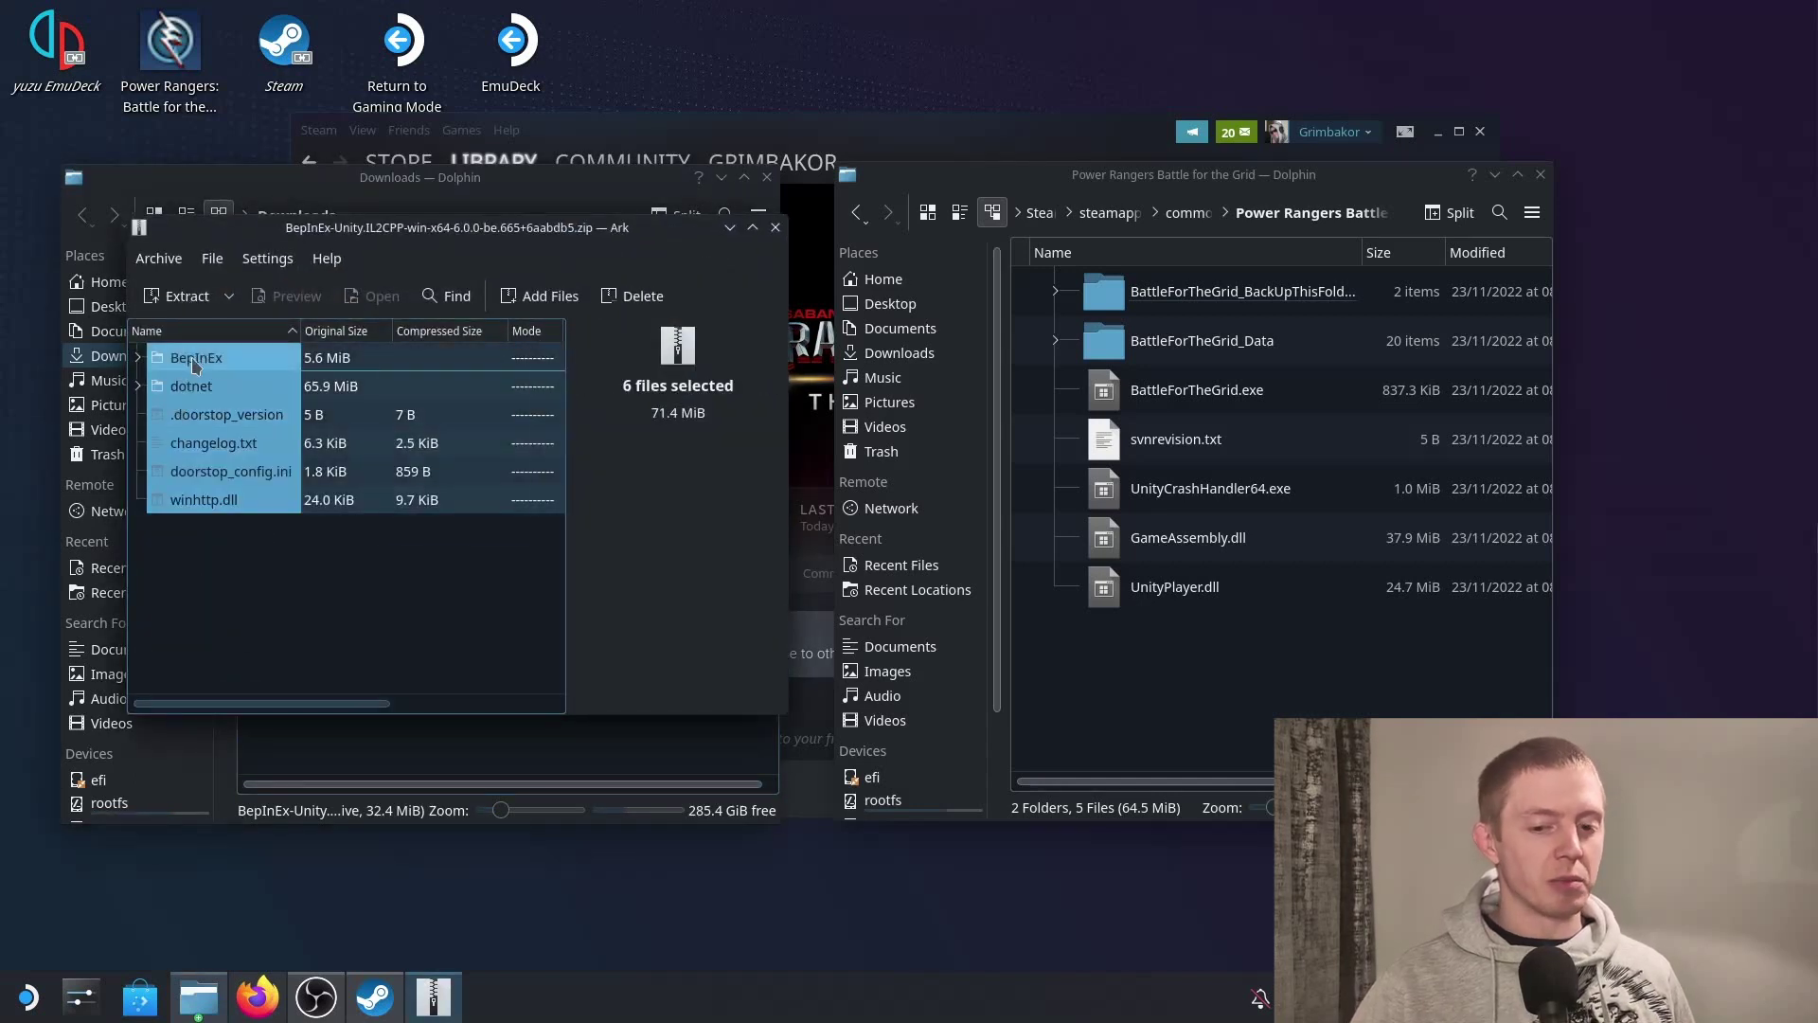
left_click_drag(186, 358, 1179, 473)
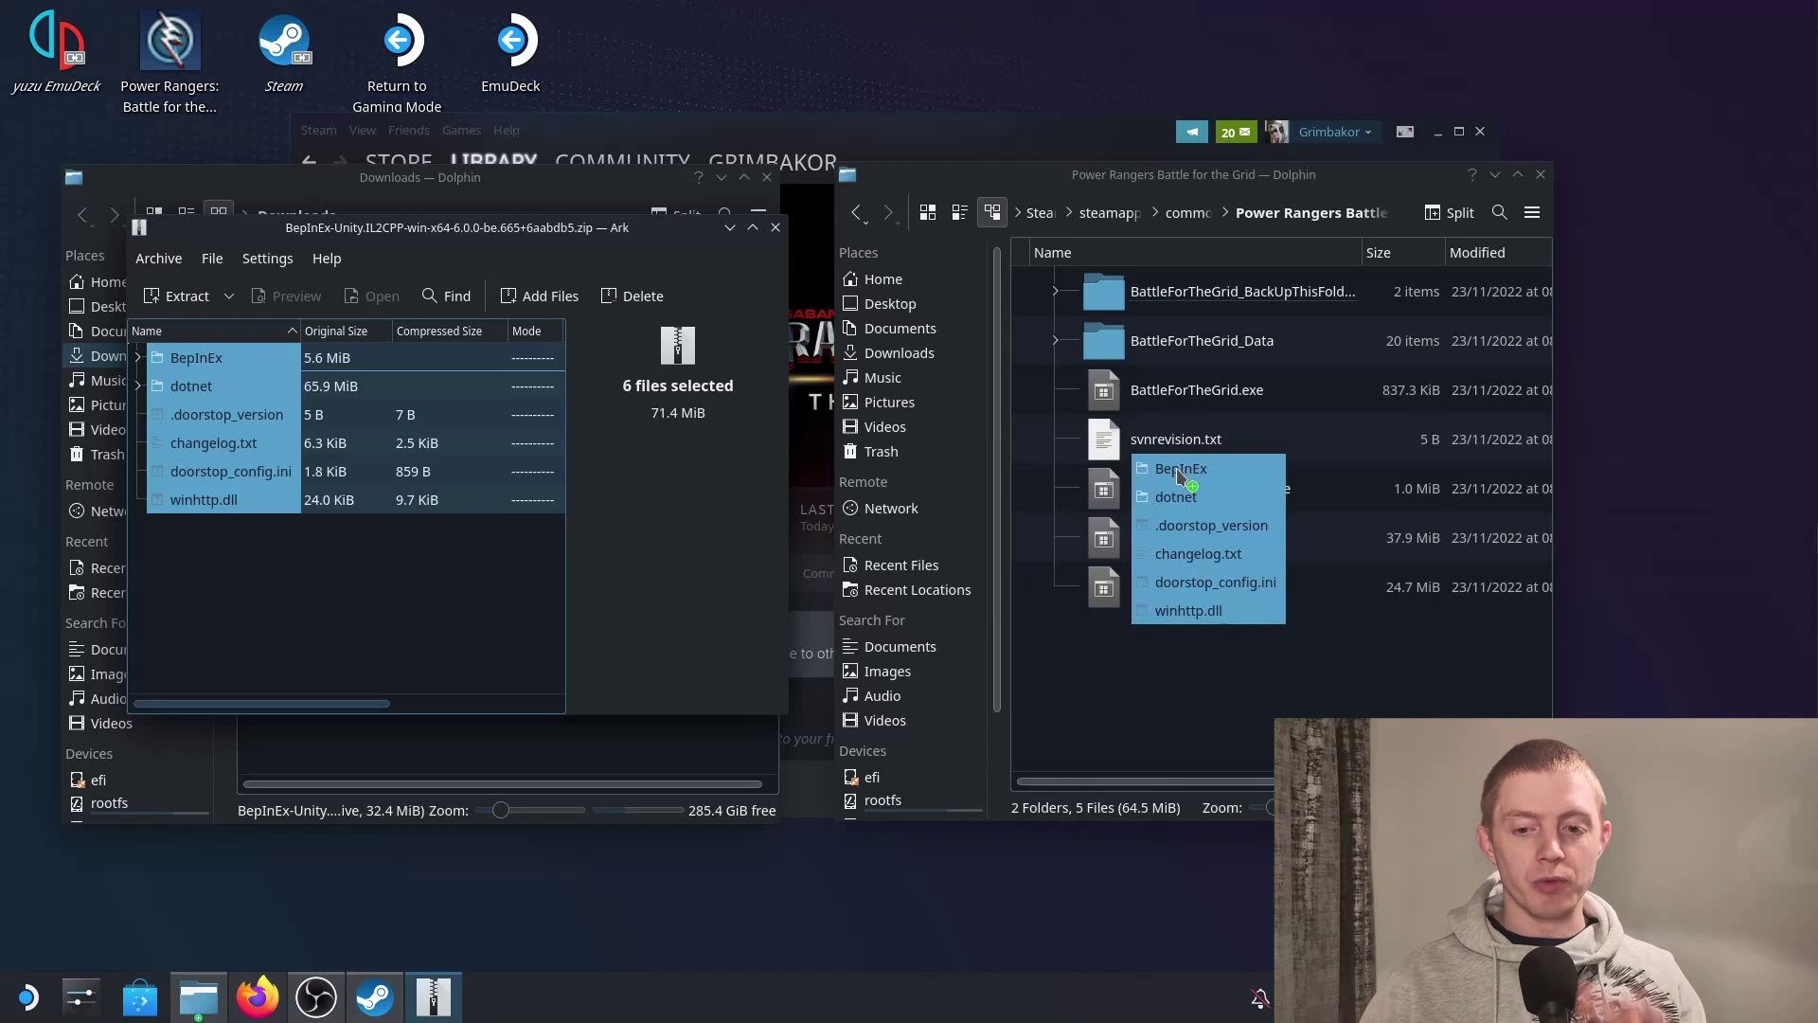
left_click_drag(1179, 473, 1180, 475)
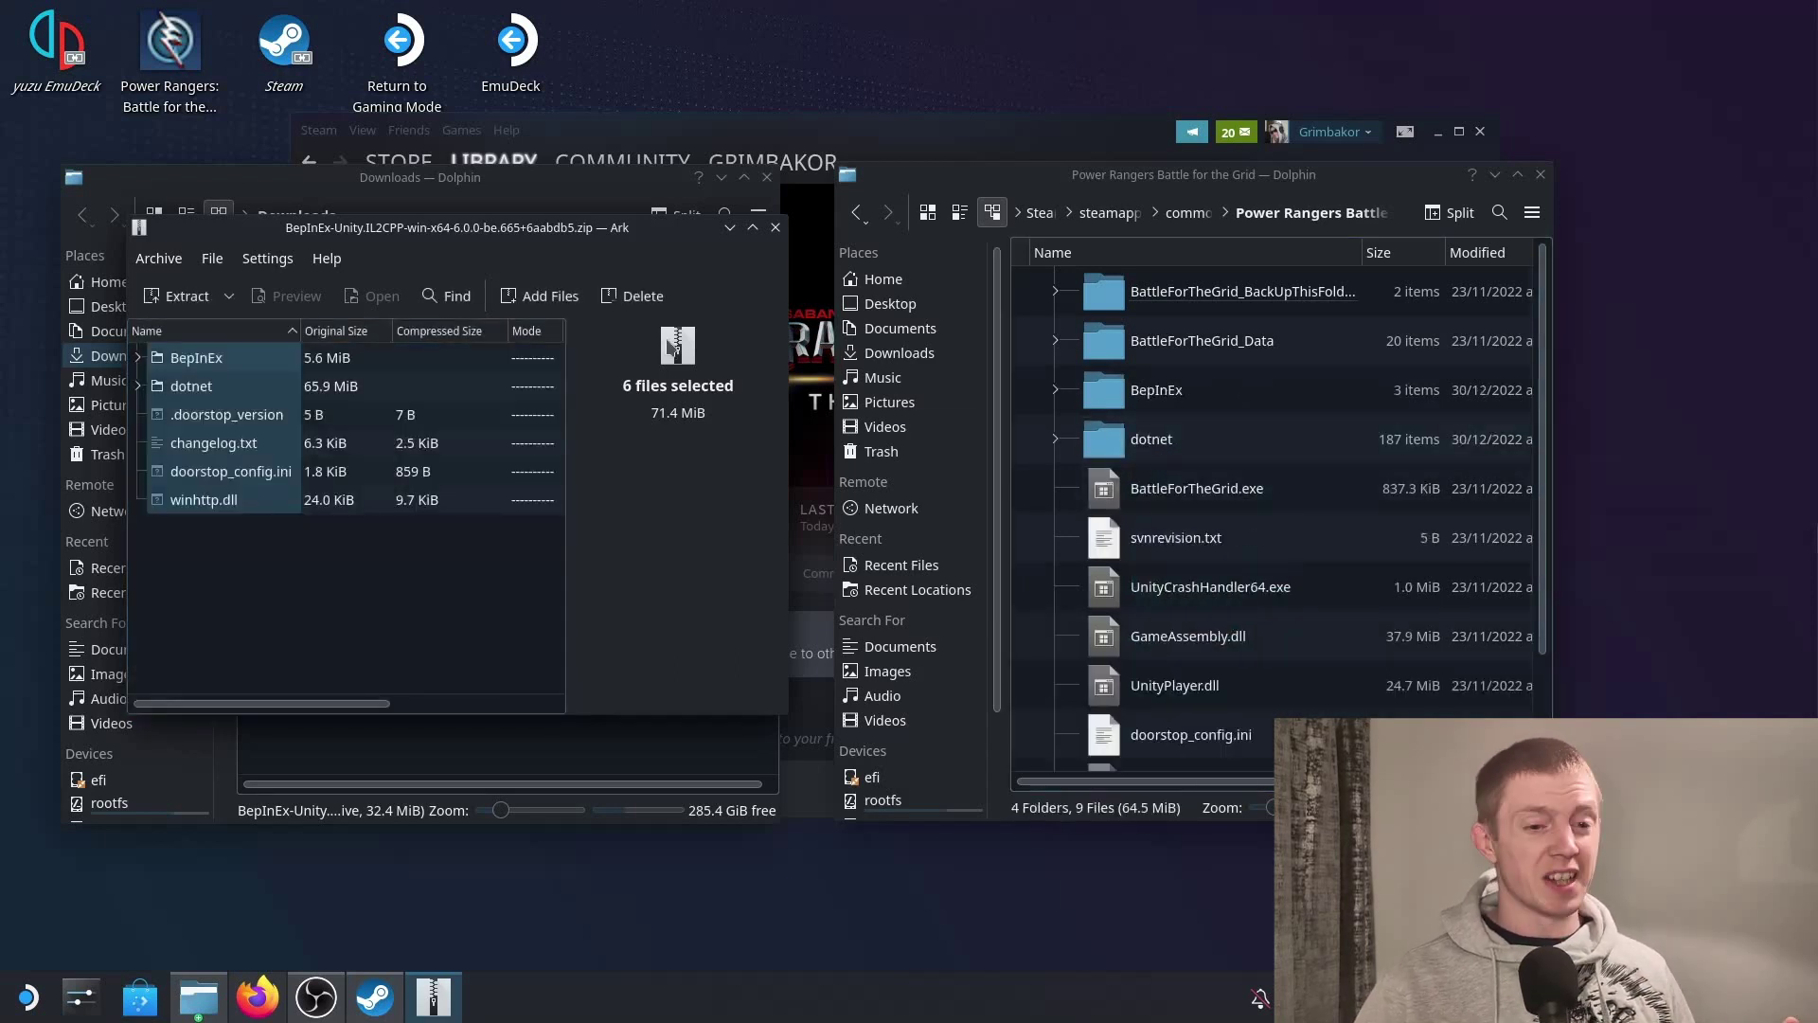
left_click(775, 229)
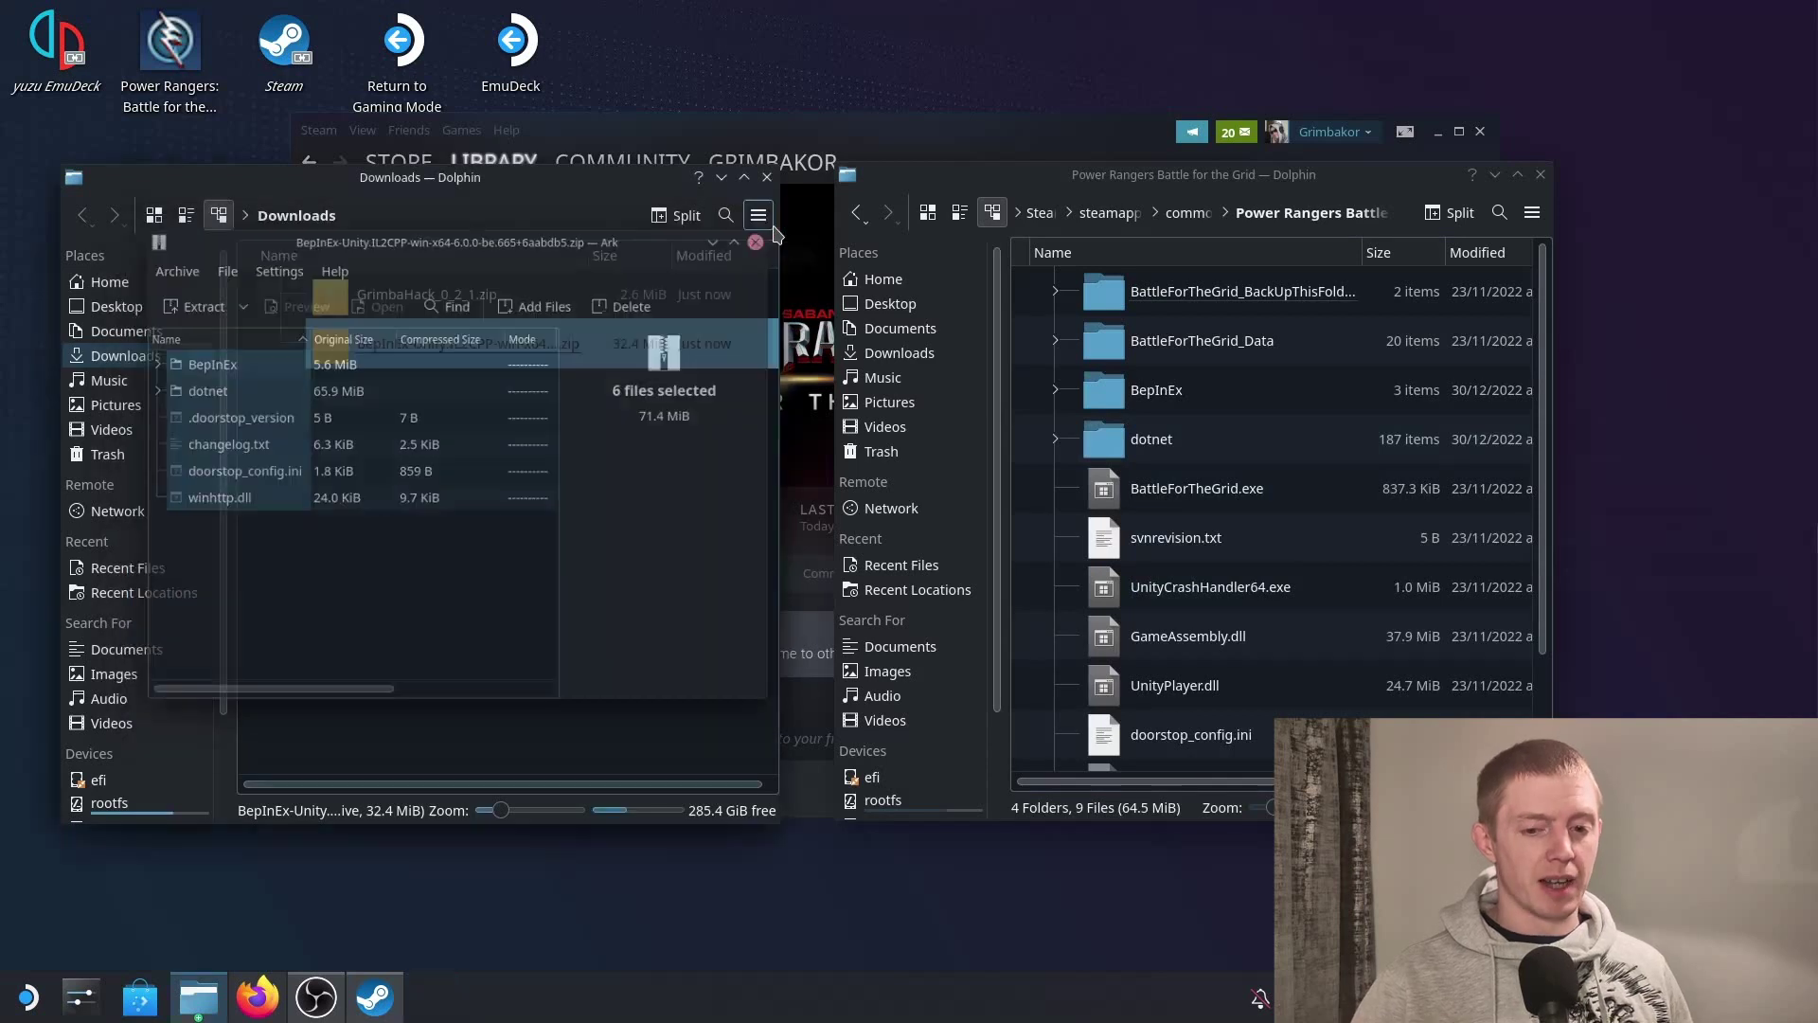
- Extract GrimbaHack.dll and UniverseLib.IL2CPP.Interop.dll from GrimbaHack_0_2_1.zip into BepInEx/plugins
left_click(1199, 394)
left_click(1161, 398)
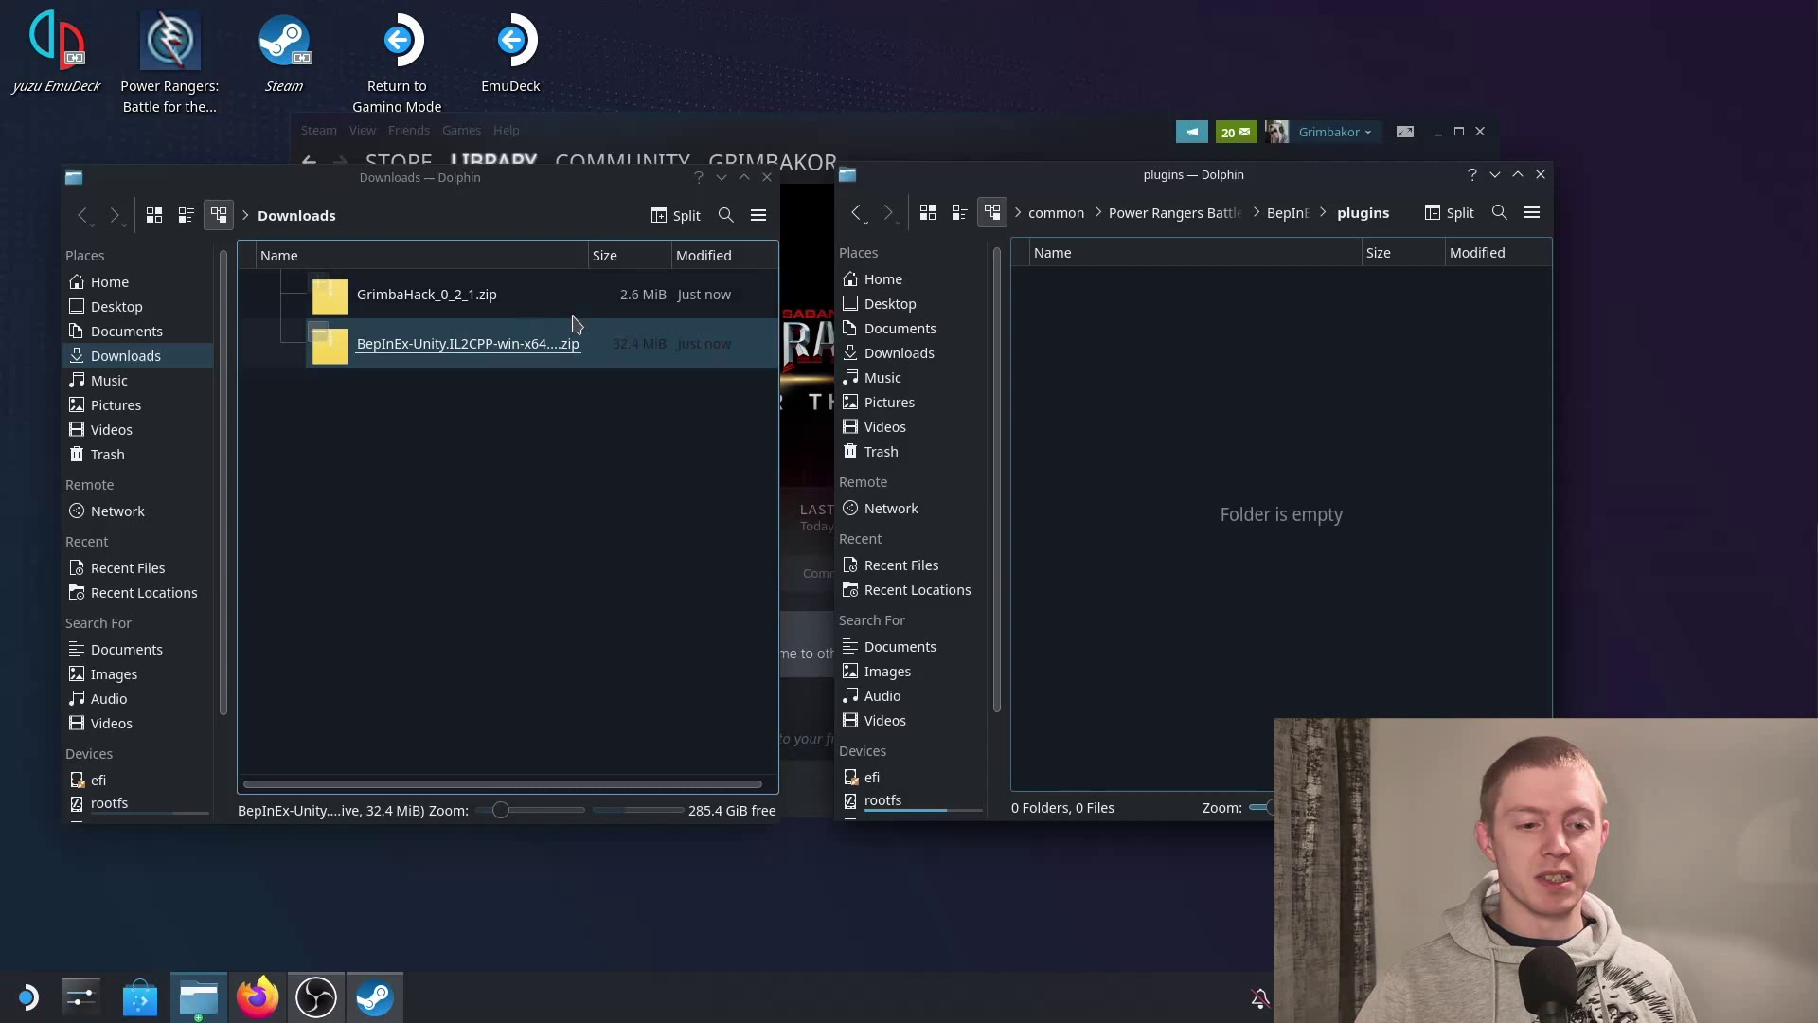
left_click(409, 310)
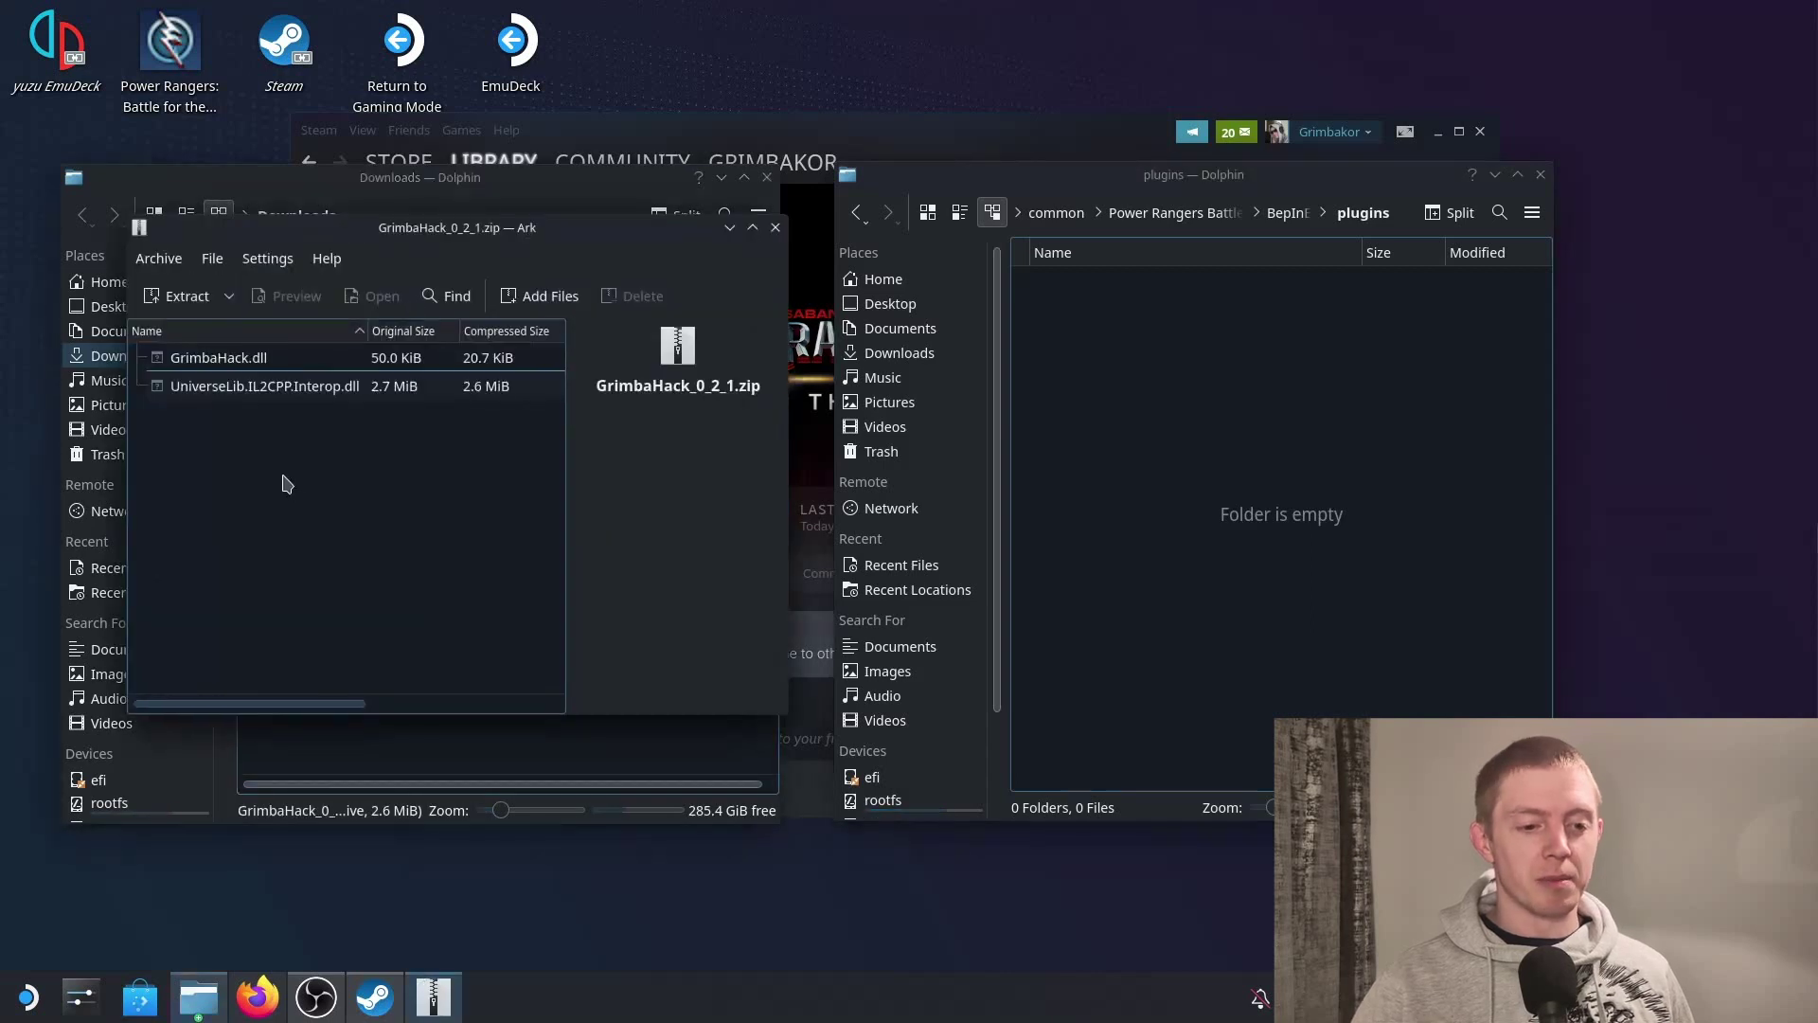
left_click_drag(287, 483, 1175, 400)
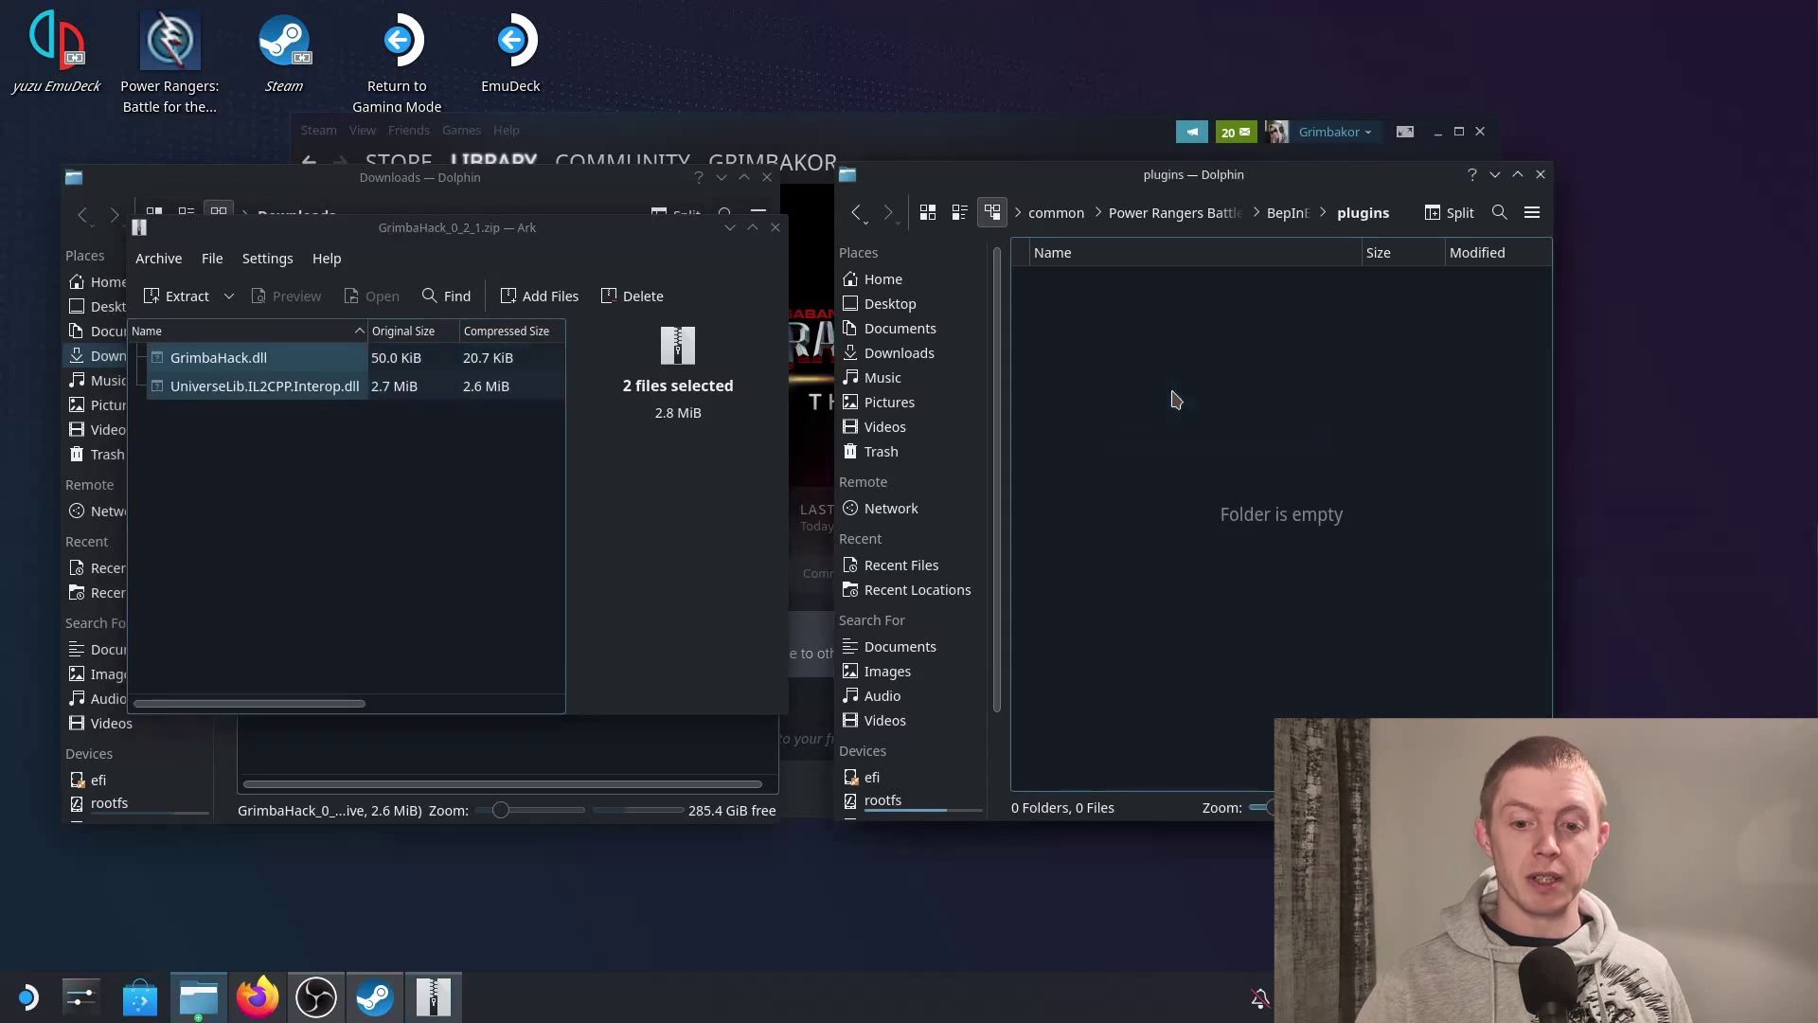
left_click(1173, 349)
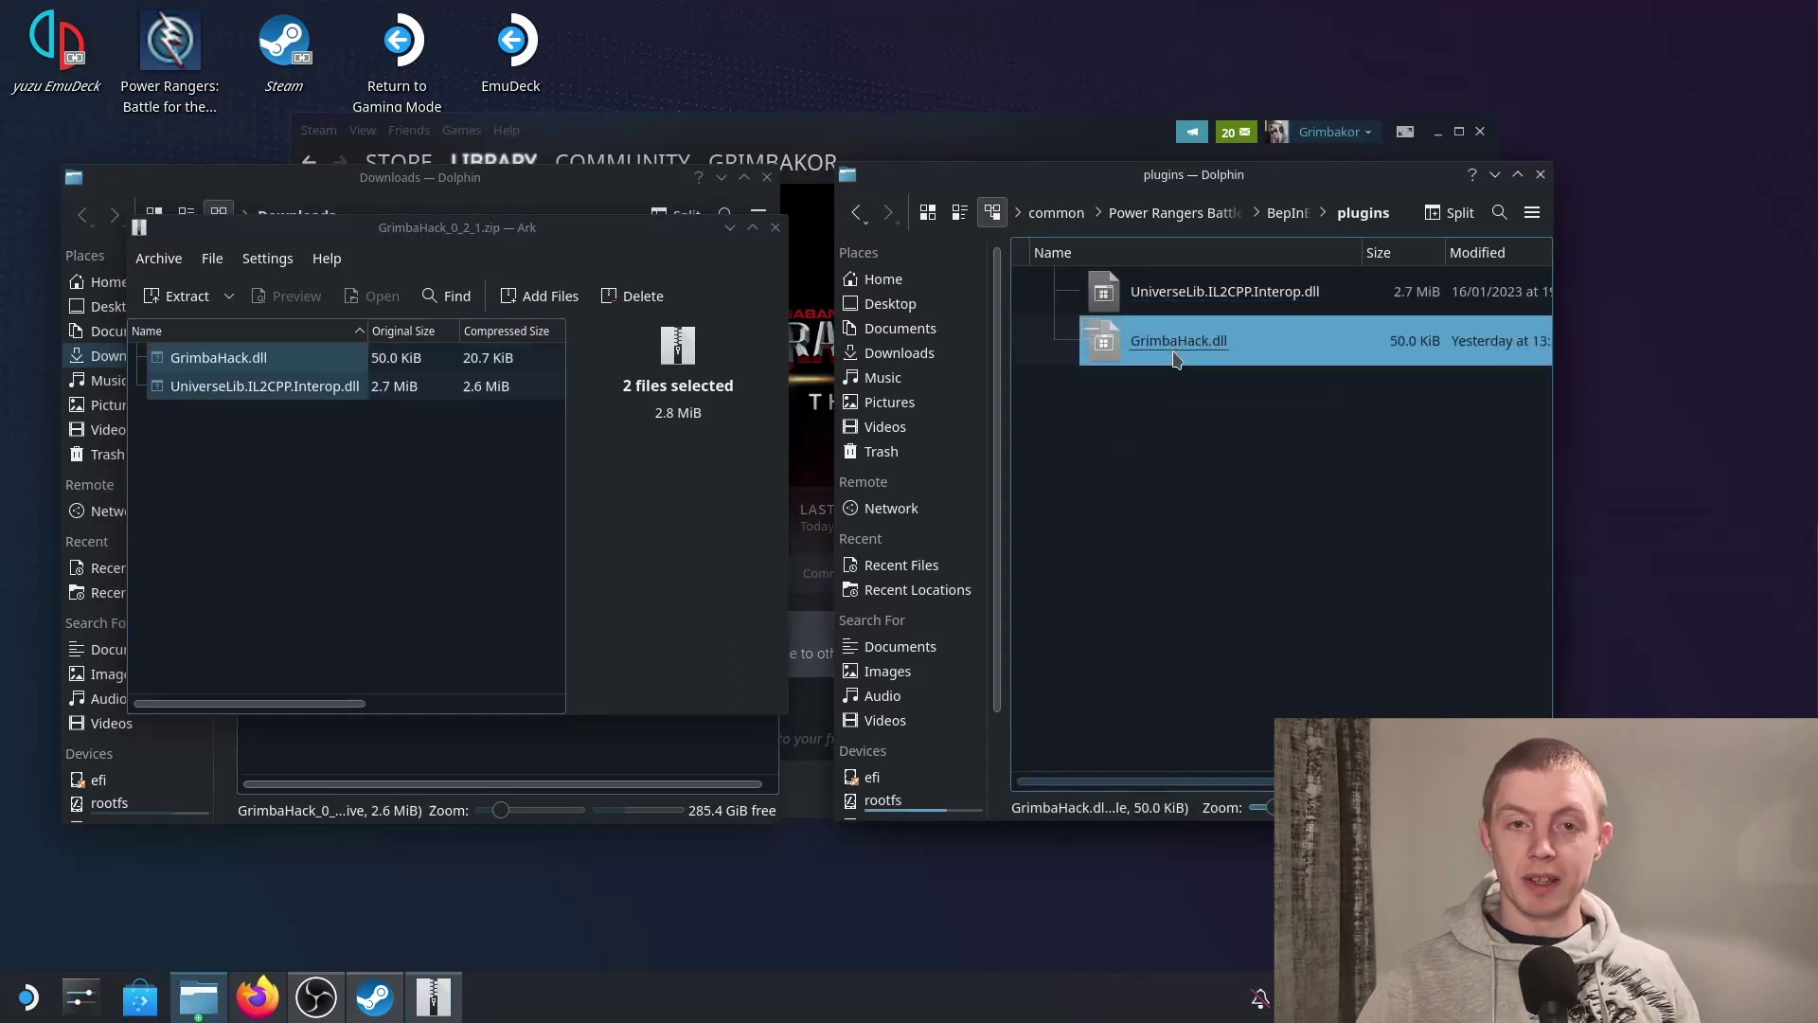
left_click(1156, 305)
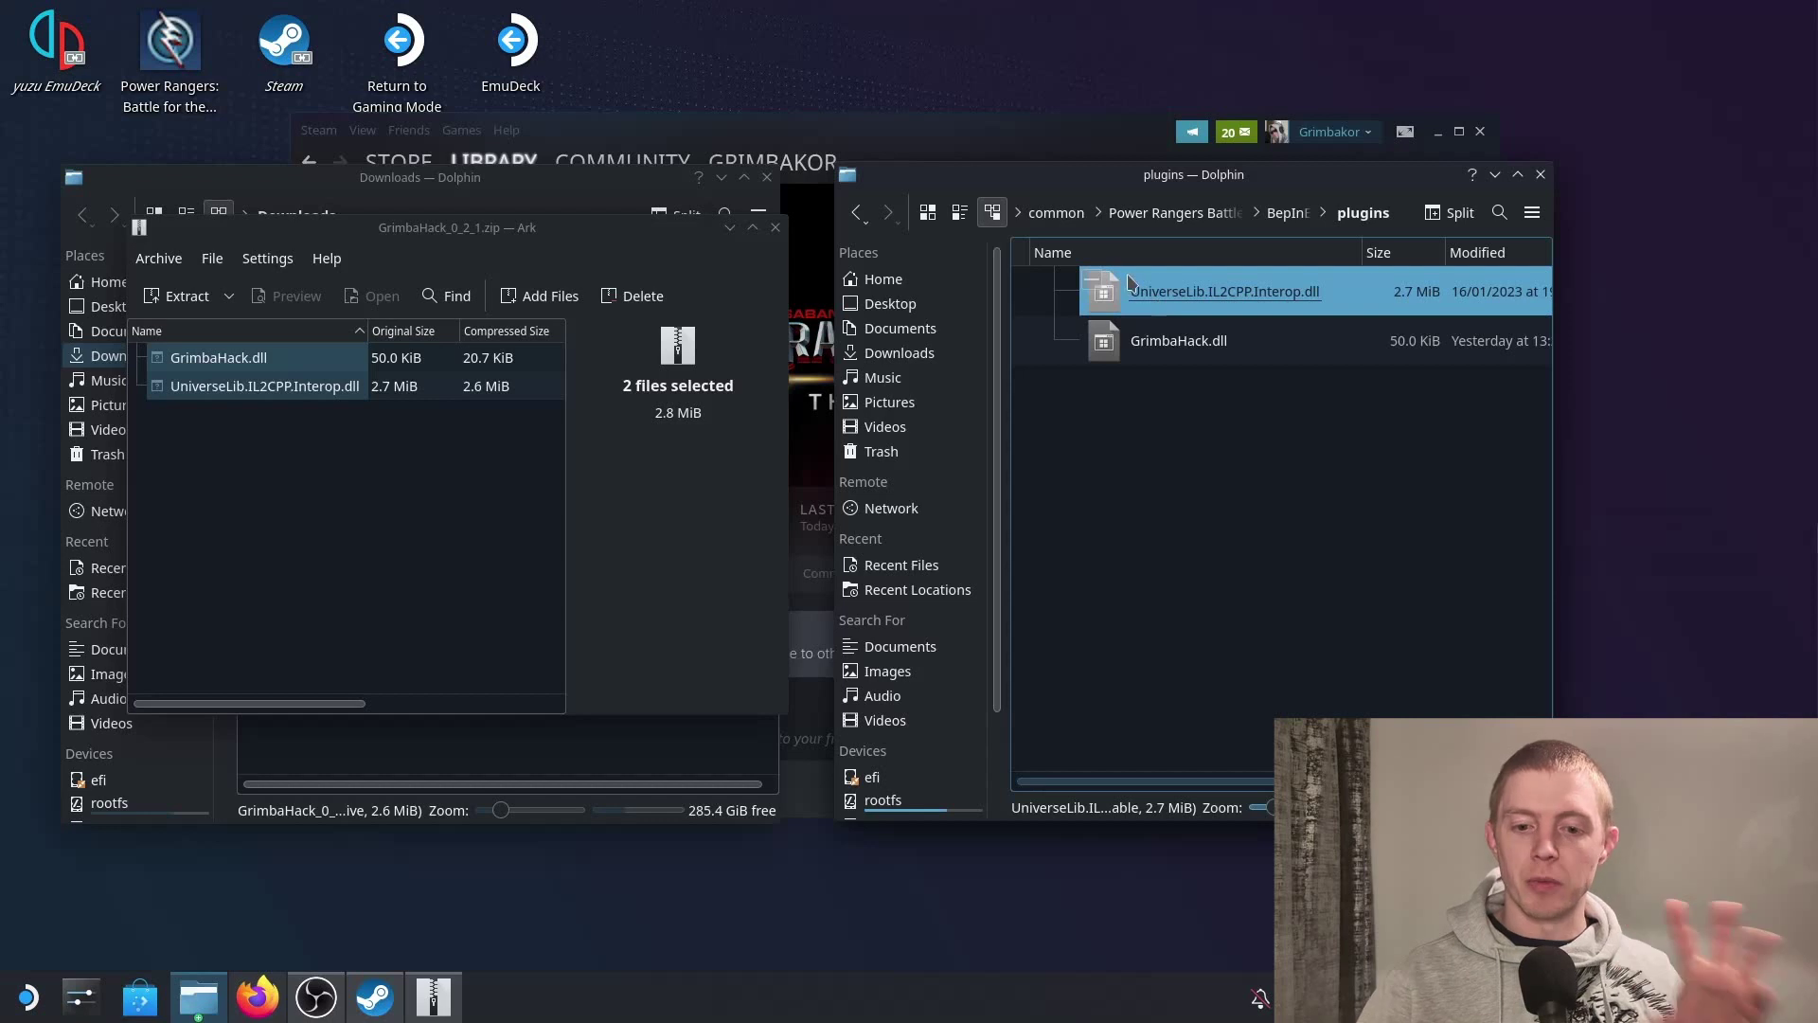
- Clear the selections and close the GrimbaHack archive and the Downloads window
left_click(1180, 405)
left_click(398, 492)
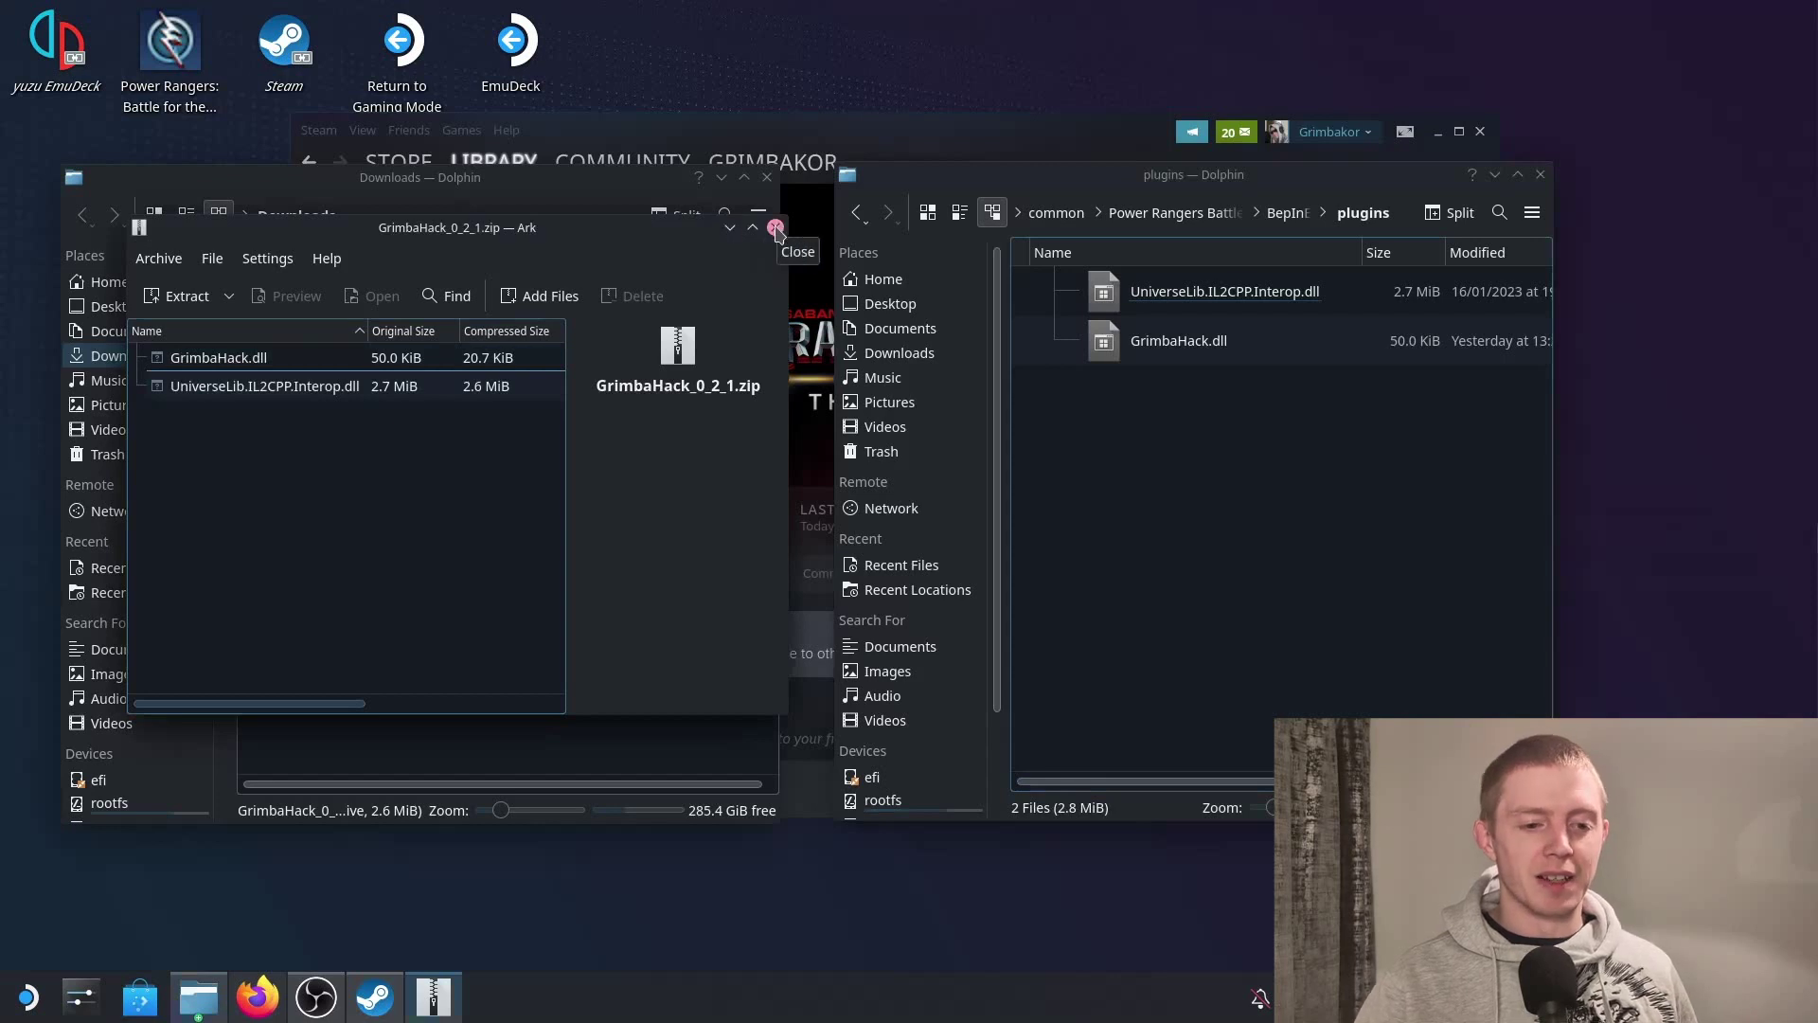
left_click(771, 231)
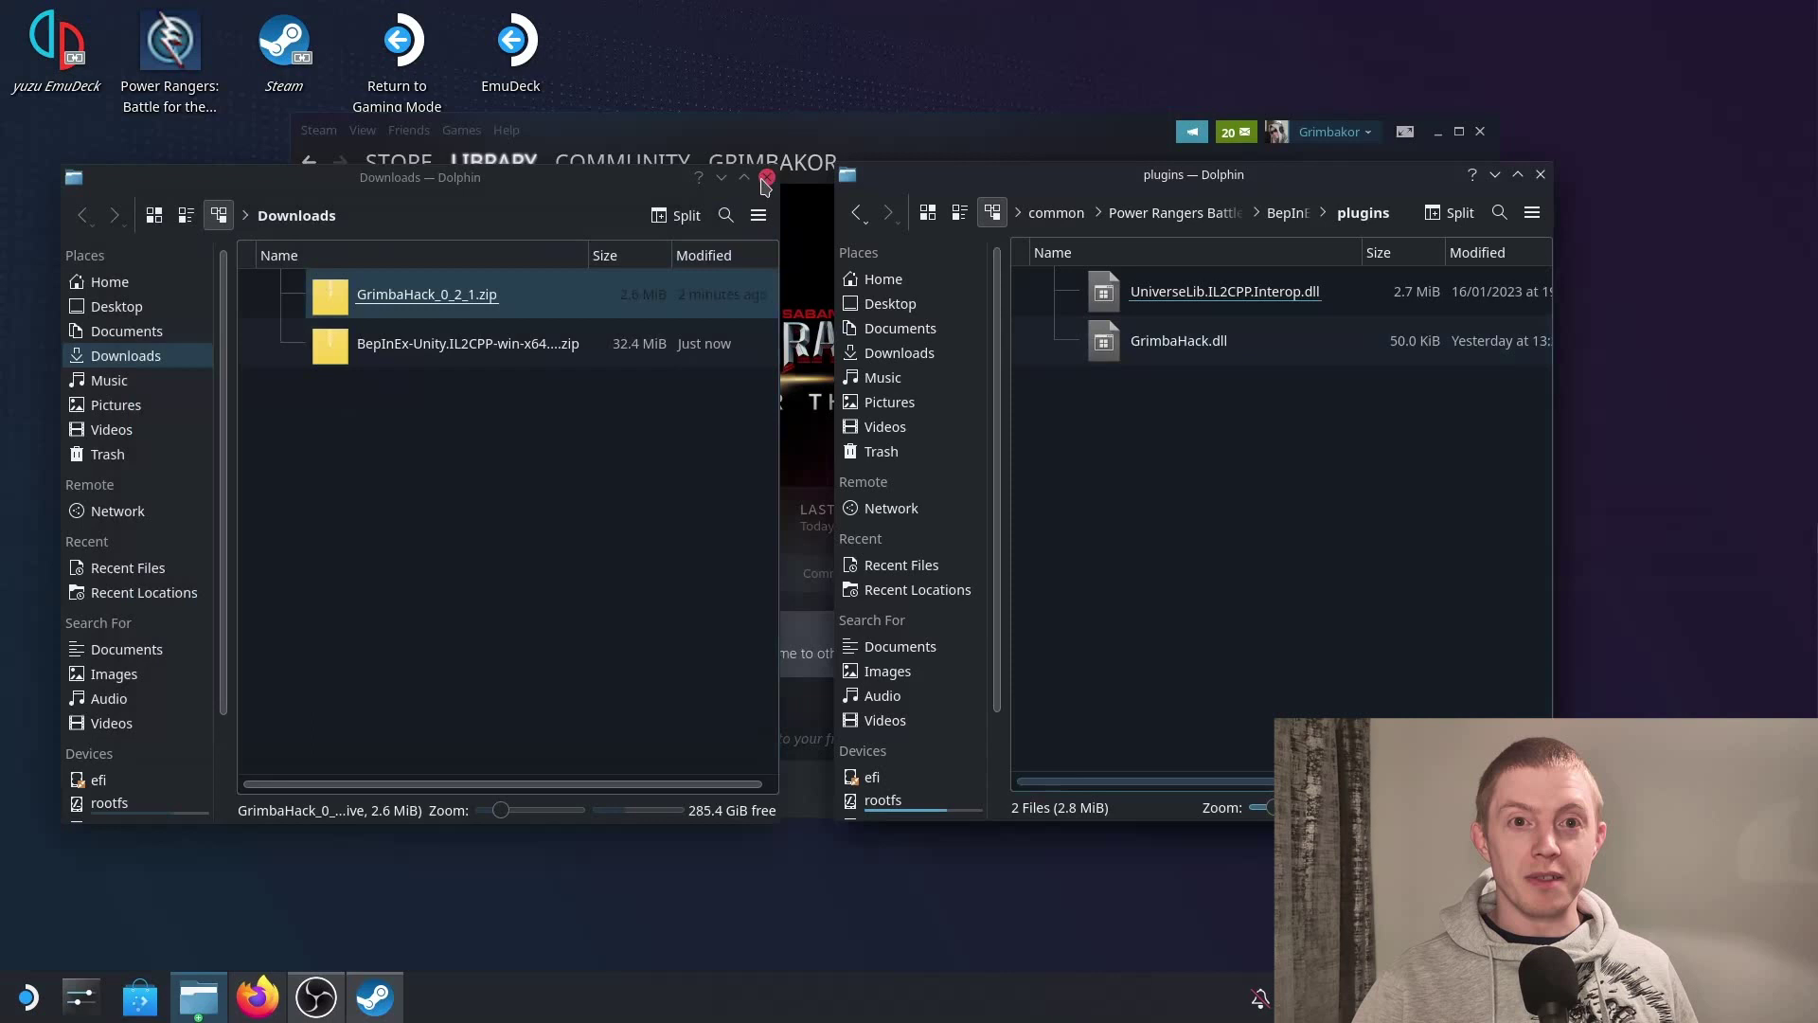
left_click(766, 180)
- Move the plugins folder window aside to reveal the game's Steam library page
left_click_drag(1488, 174, 1323, 232)
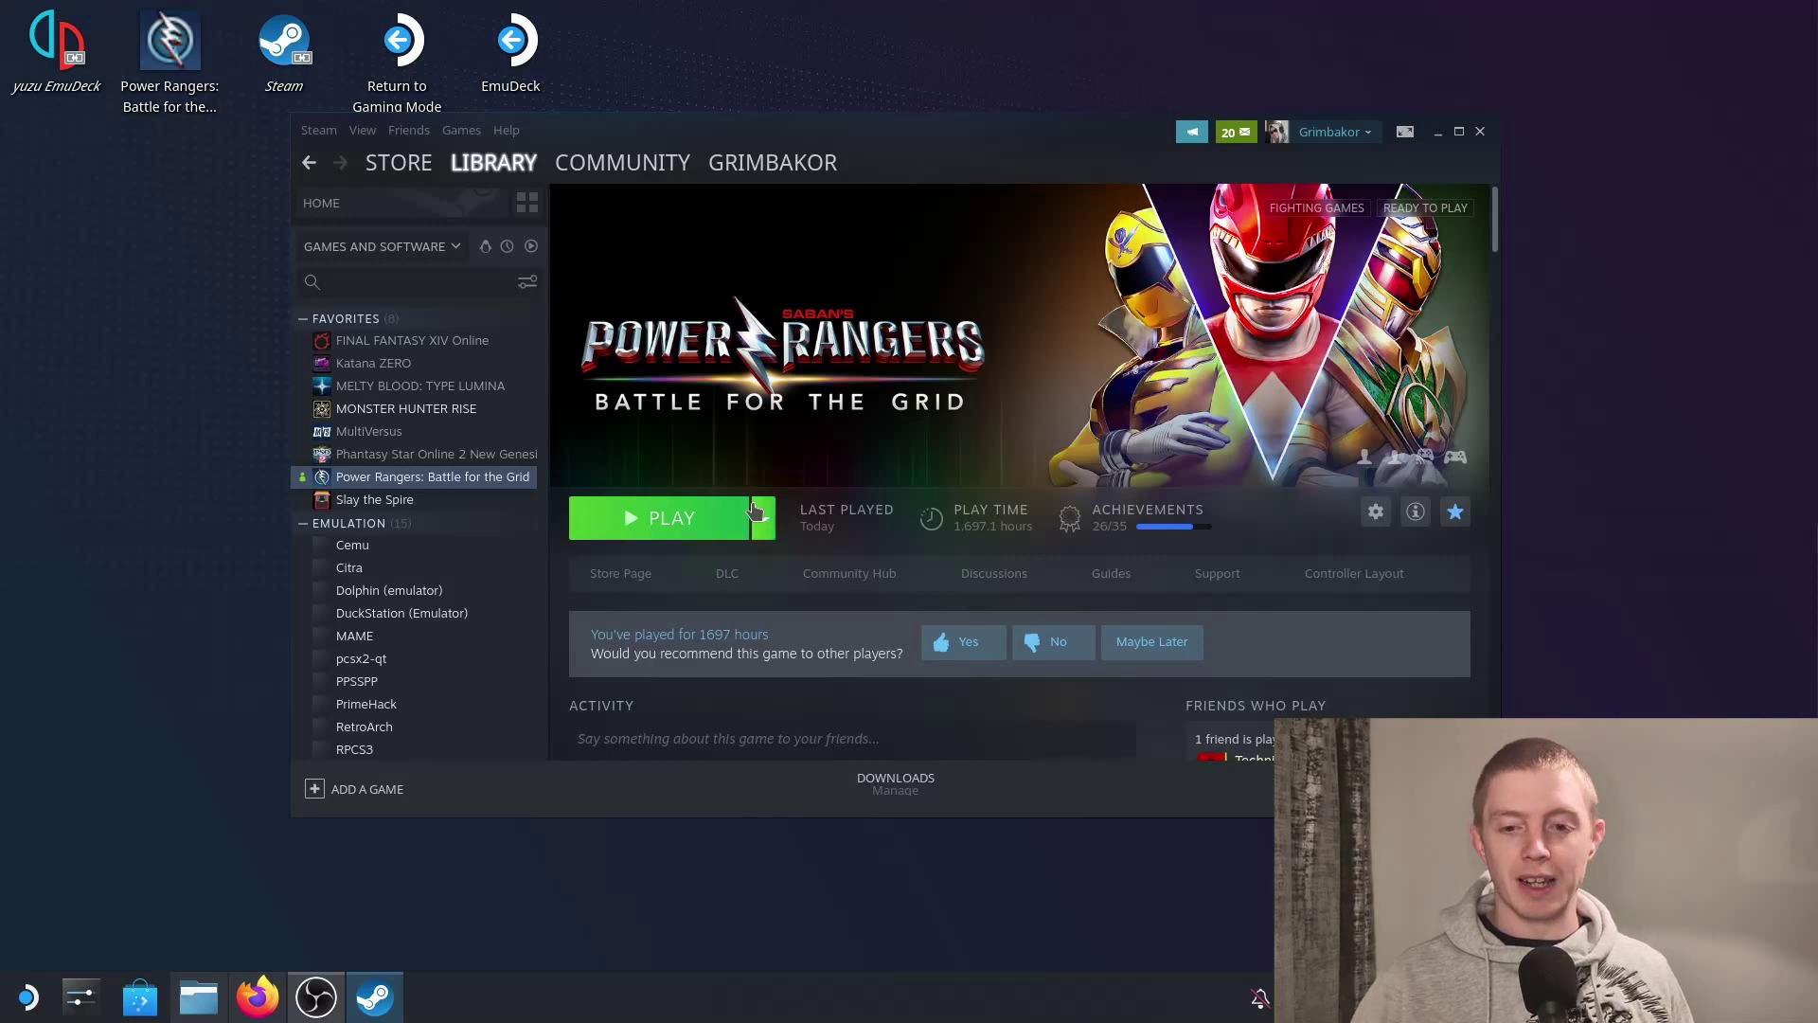
- Return Dolphin to the game's install folder and select winhttp.dll (24.0 KiB)
left_click(199, 996)
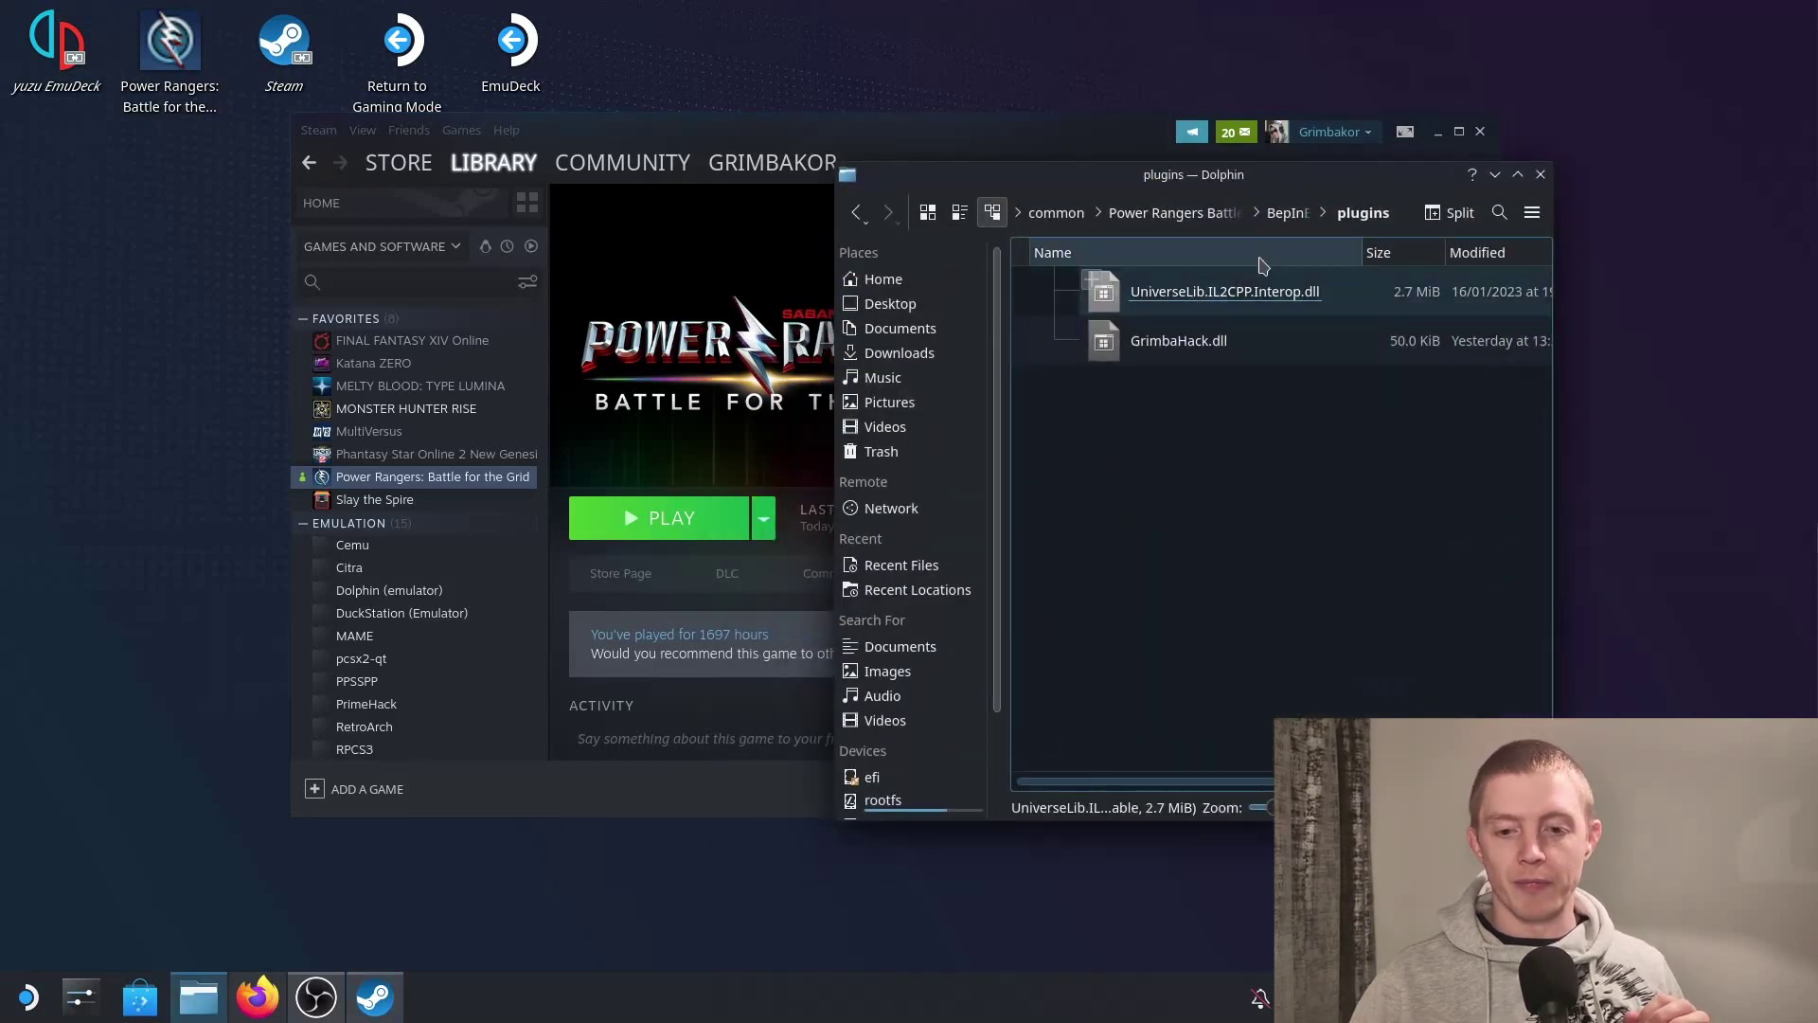
left_click(1195, 212)
scroll(1174, 616, "down", 3)
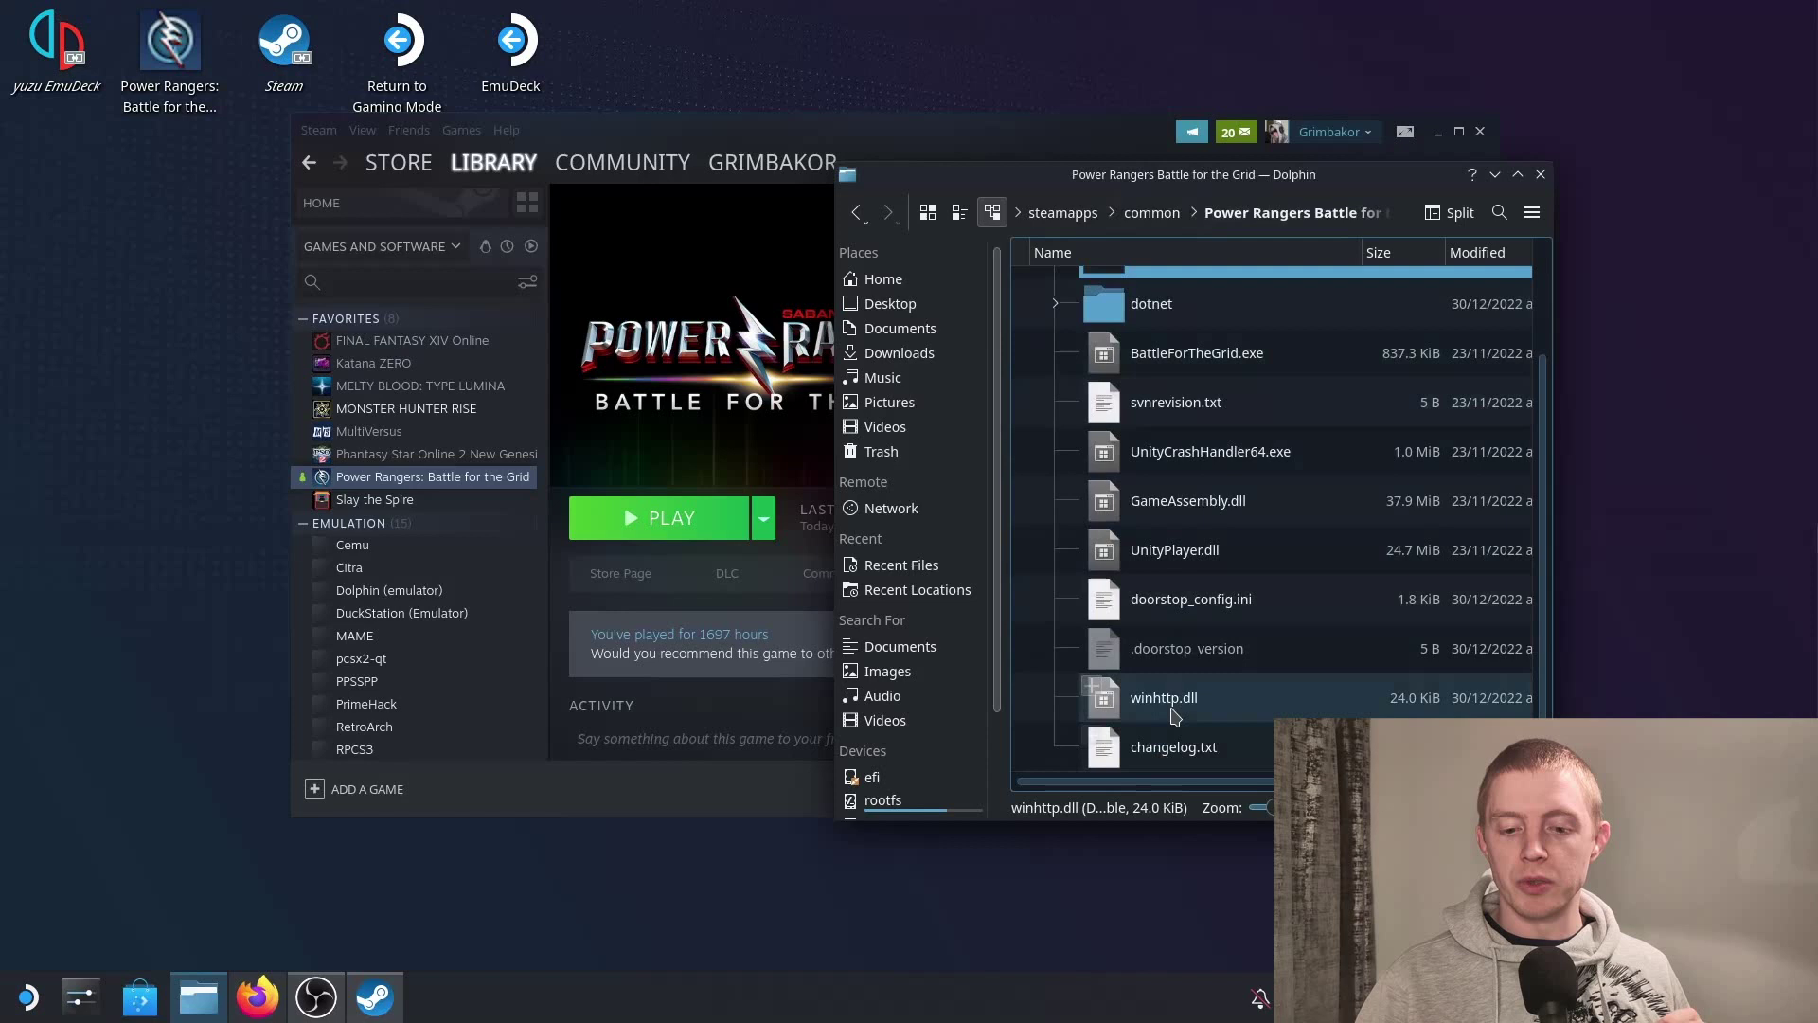
left_click(1122, 716)
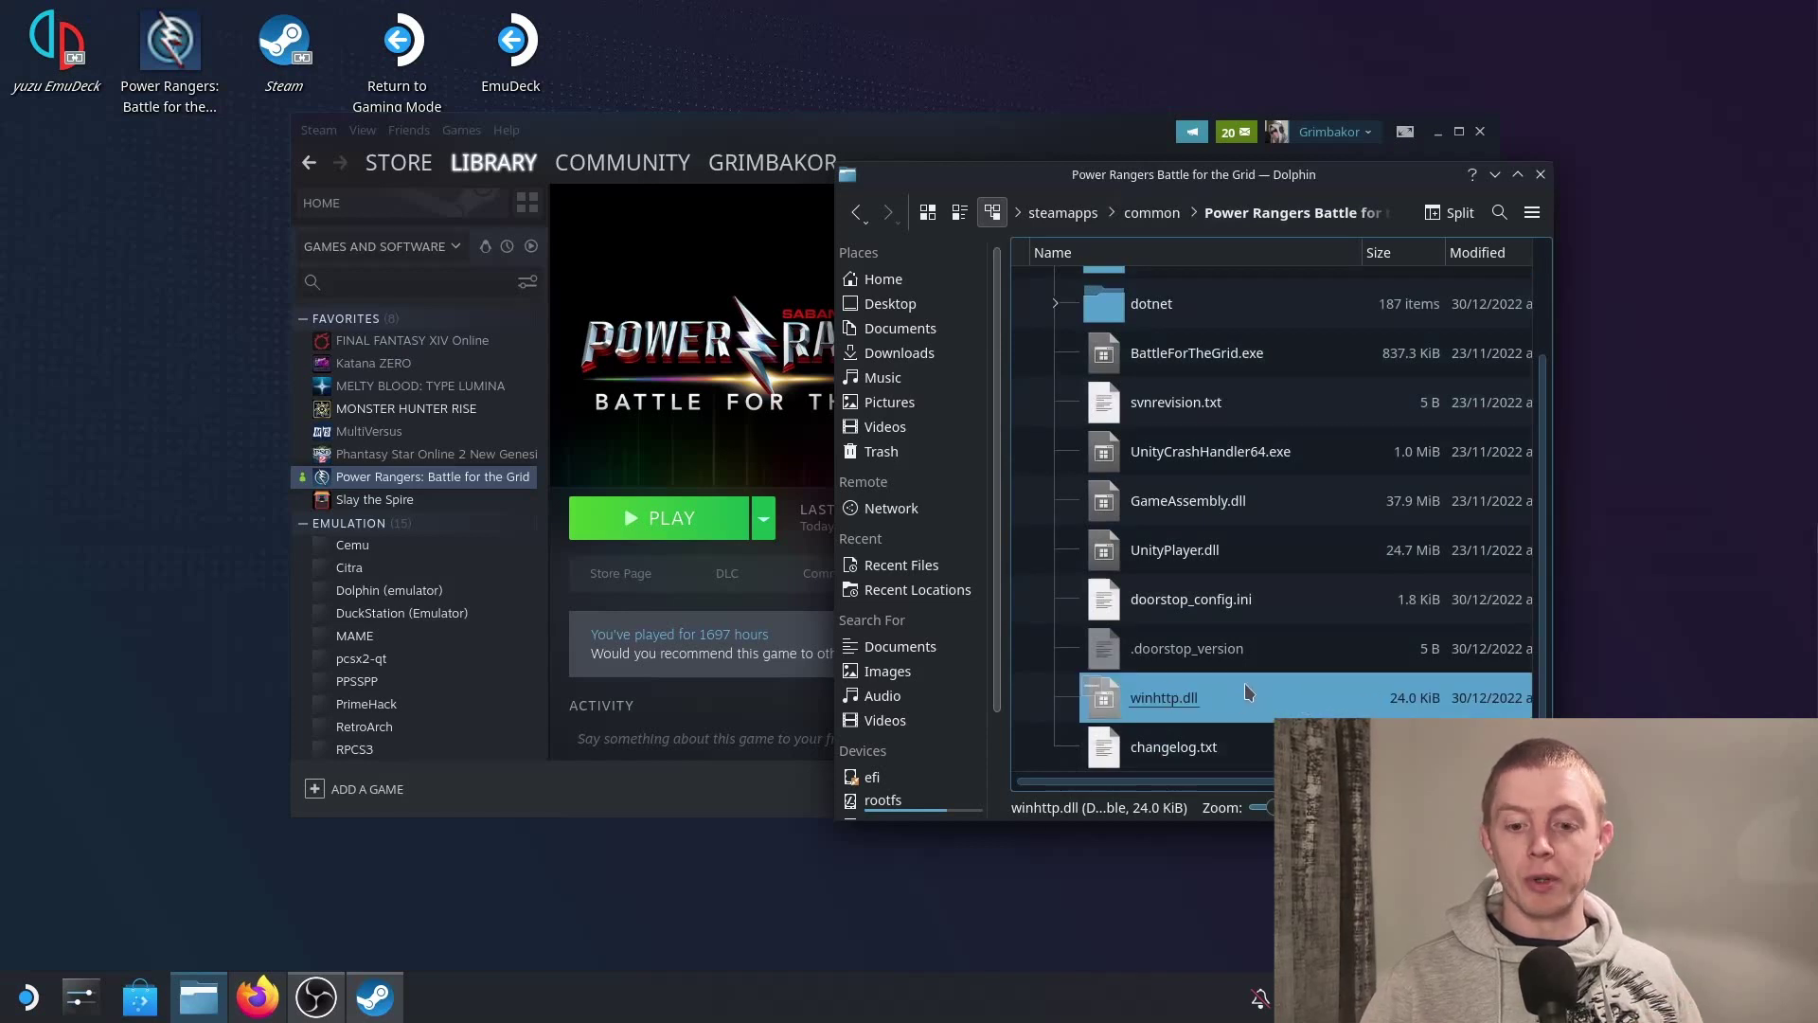
scroll(1244, 684, "up", 3)
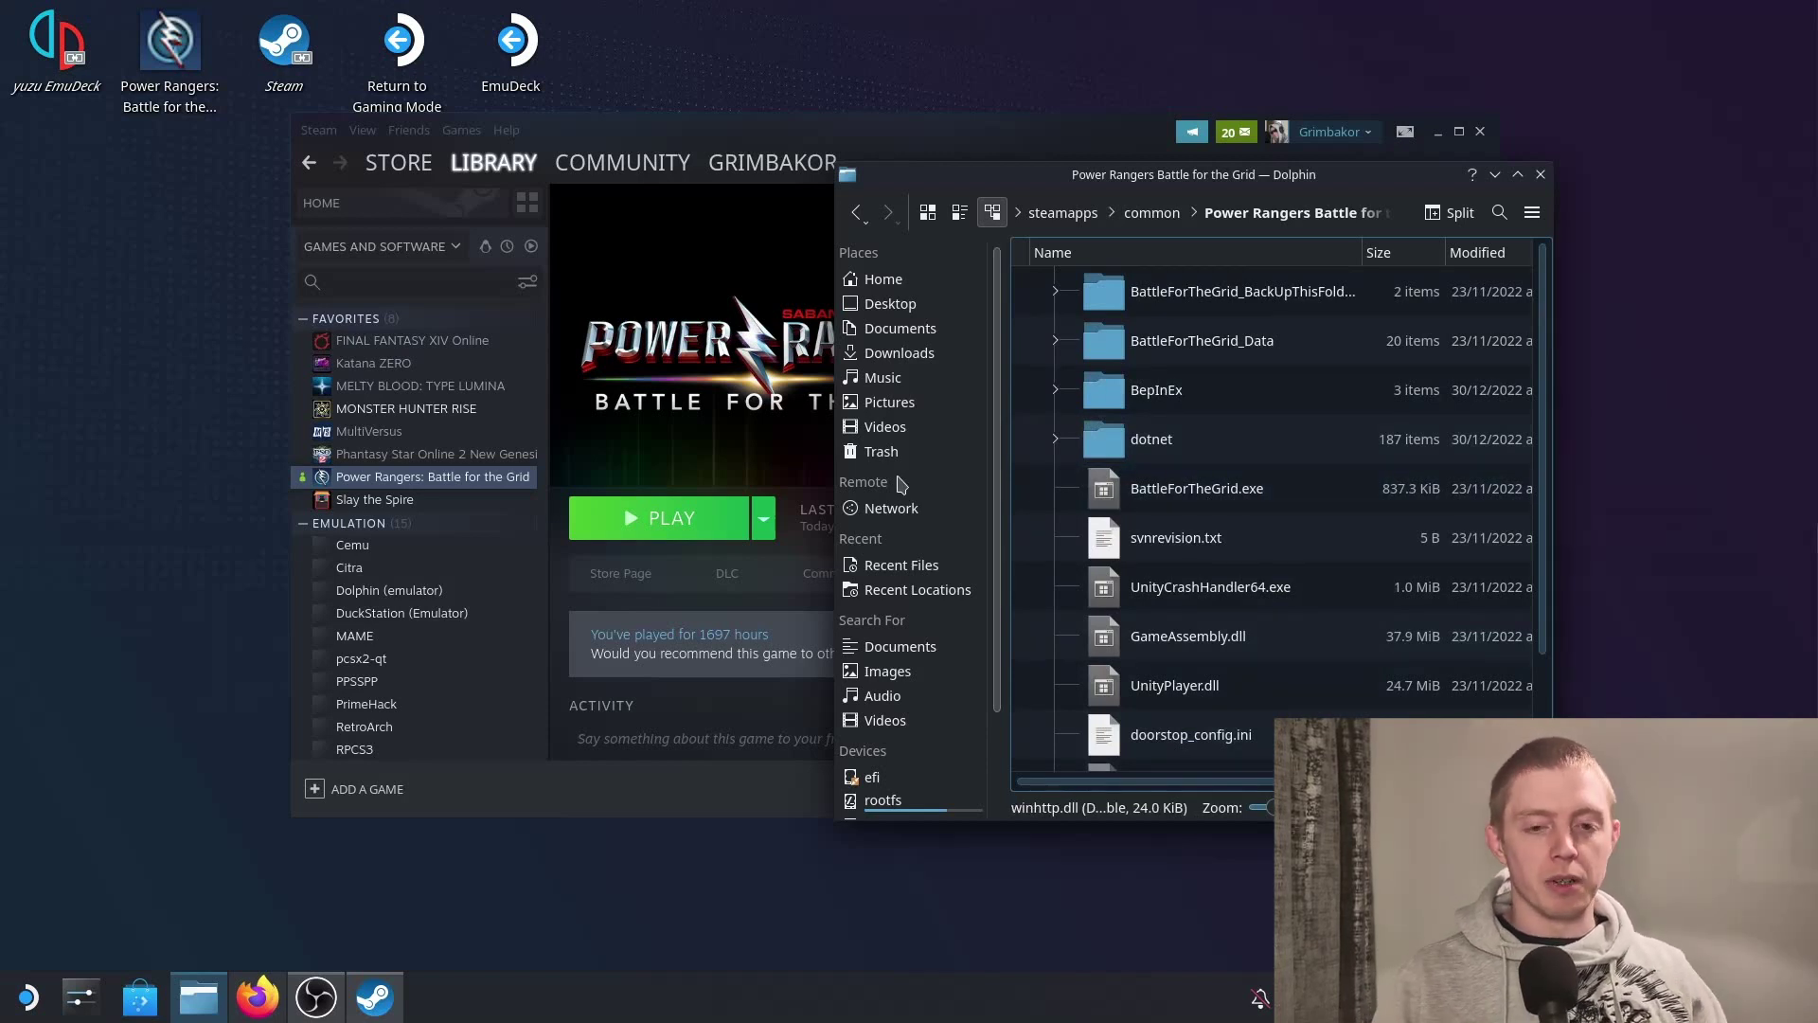
- Launch Protontricks from the desktop app search by typing 'proto'
key("alt+space")
type("protontri")
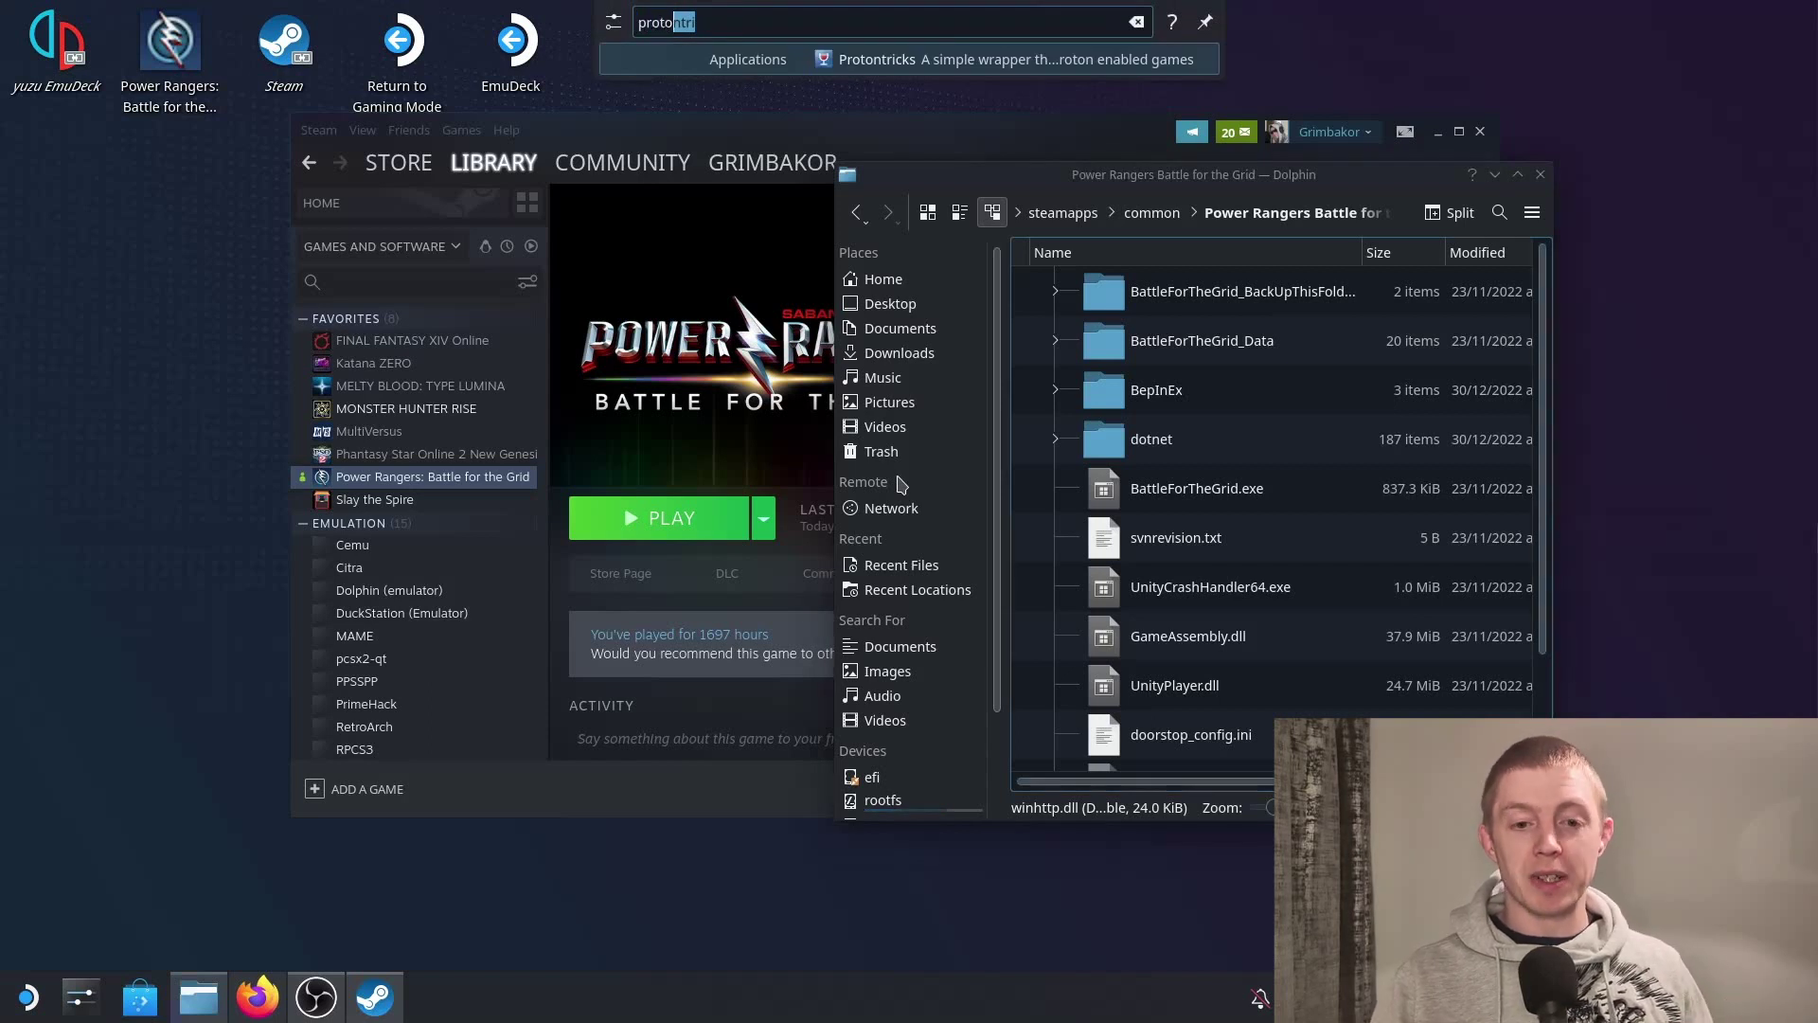
key("Return")
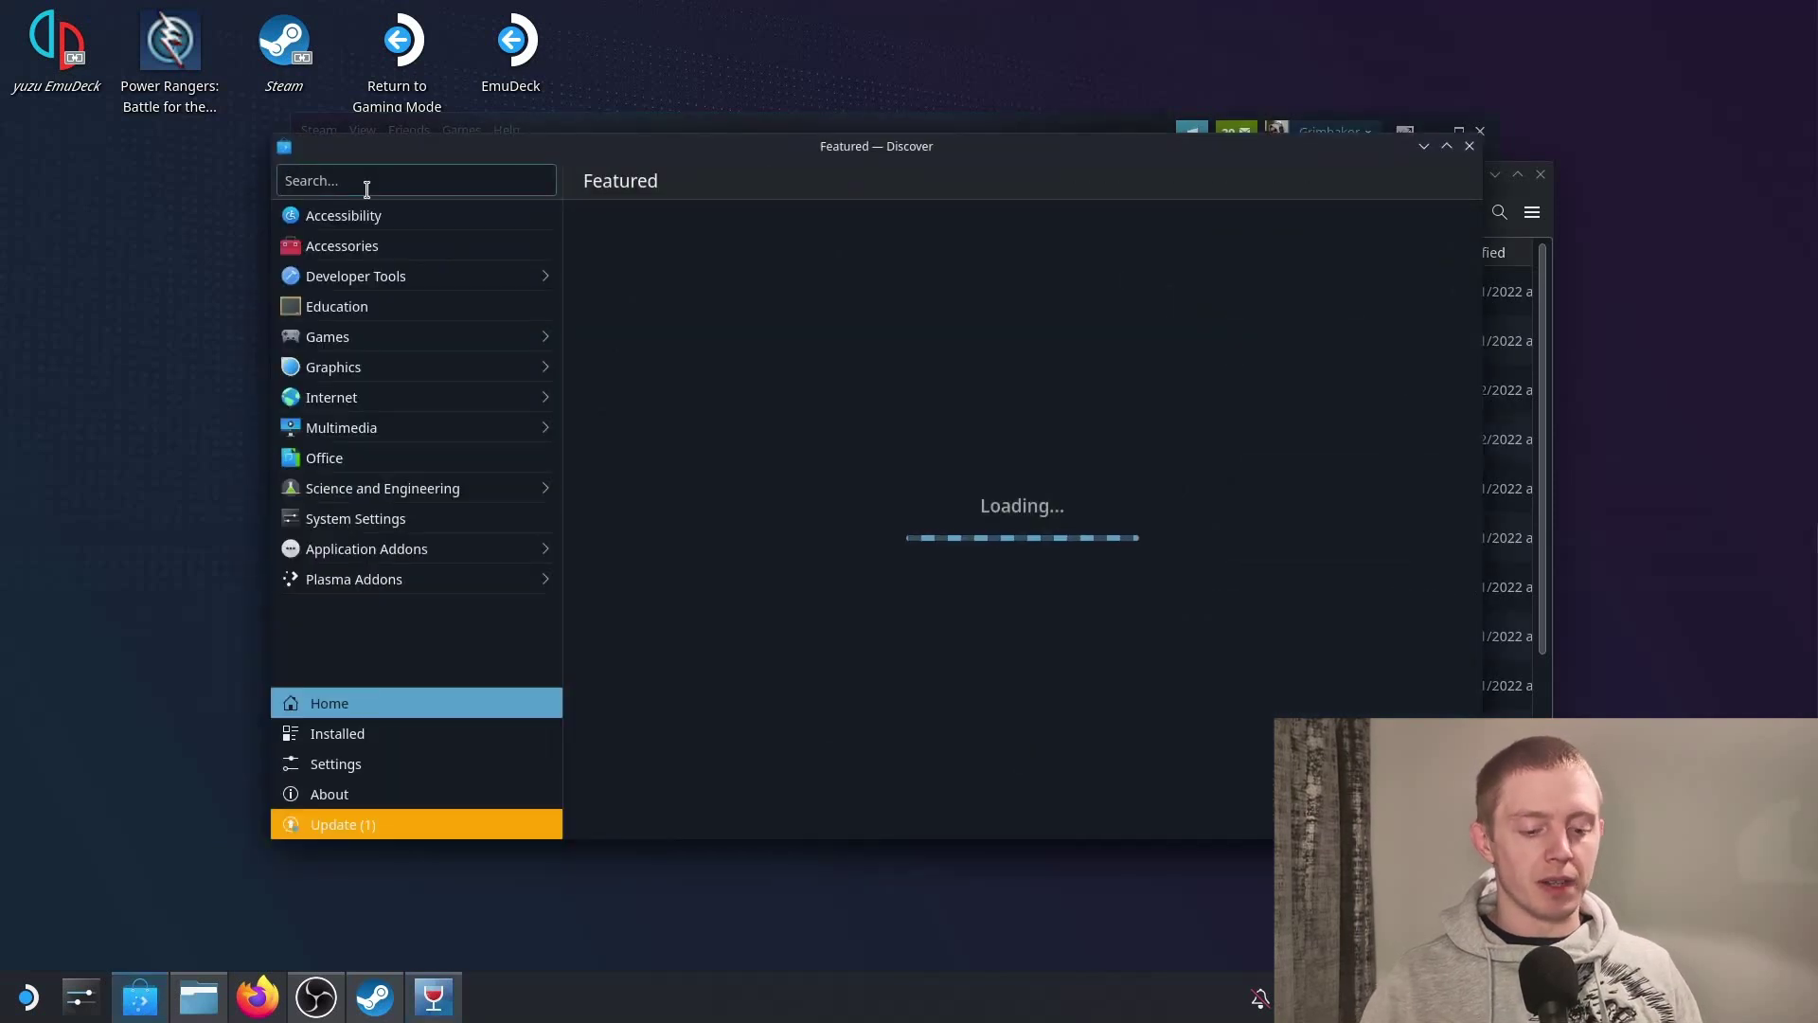
- Search Discover for 'protontricks' and confirm the Protontricks package is already installed
left_click(366, 180)
type("protontricks")
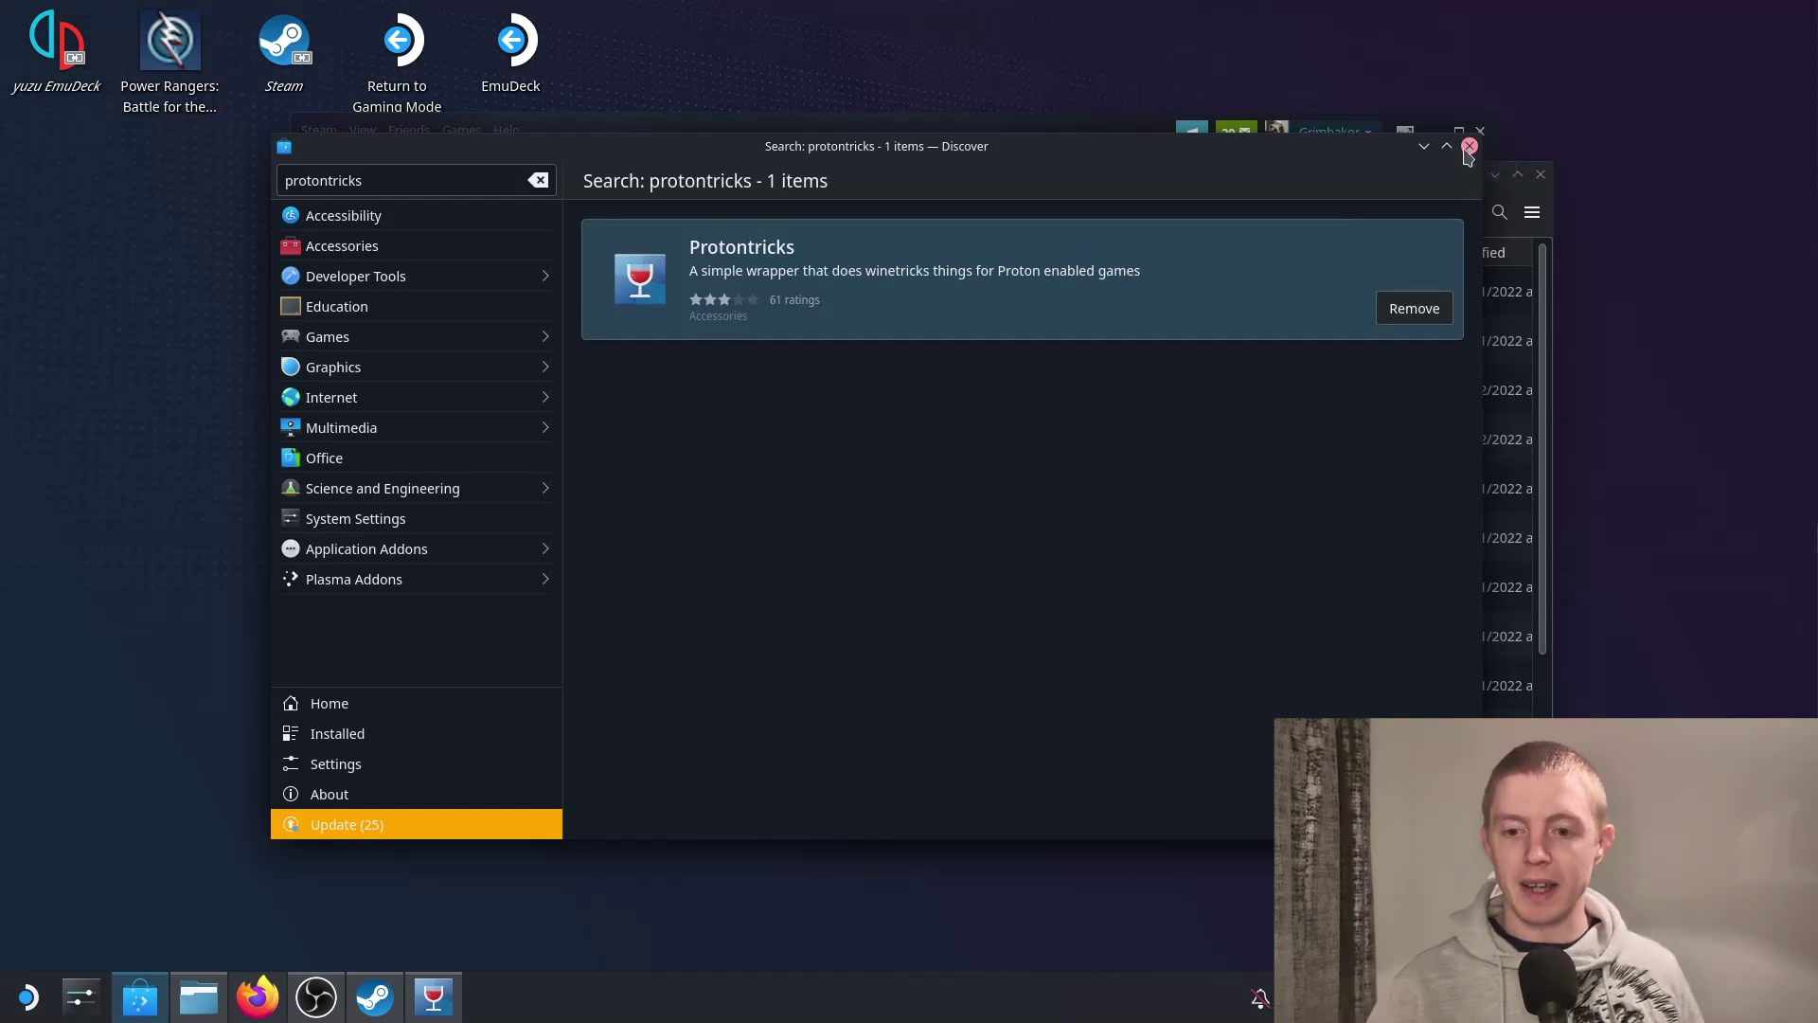
key("ctrl+alt+t")
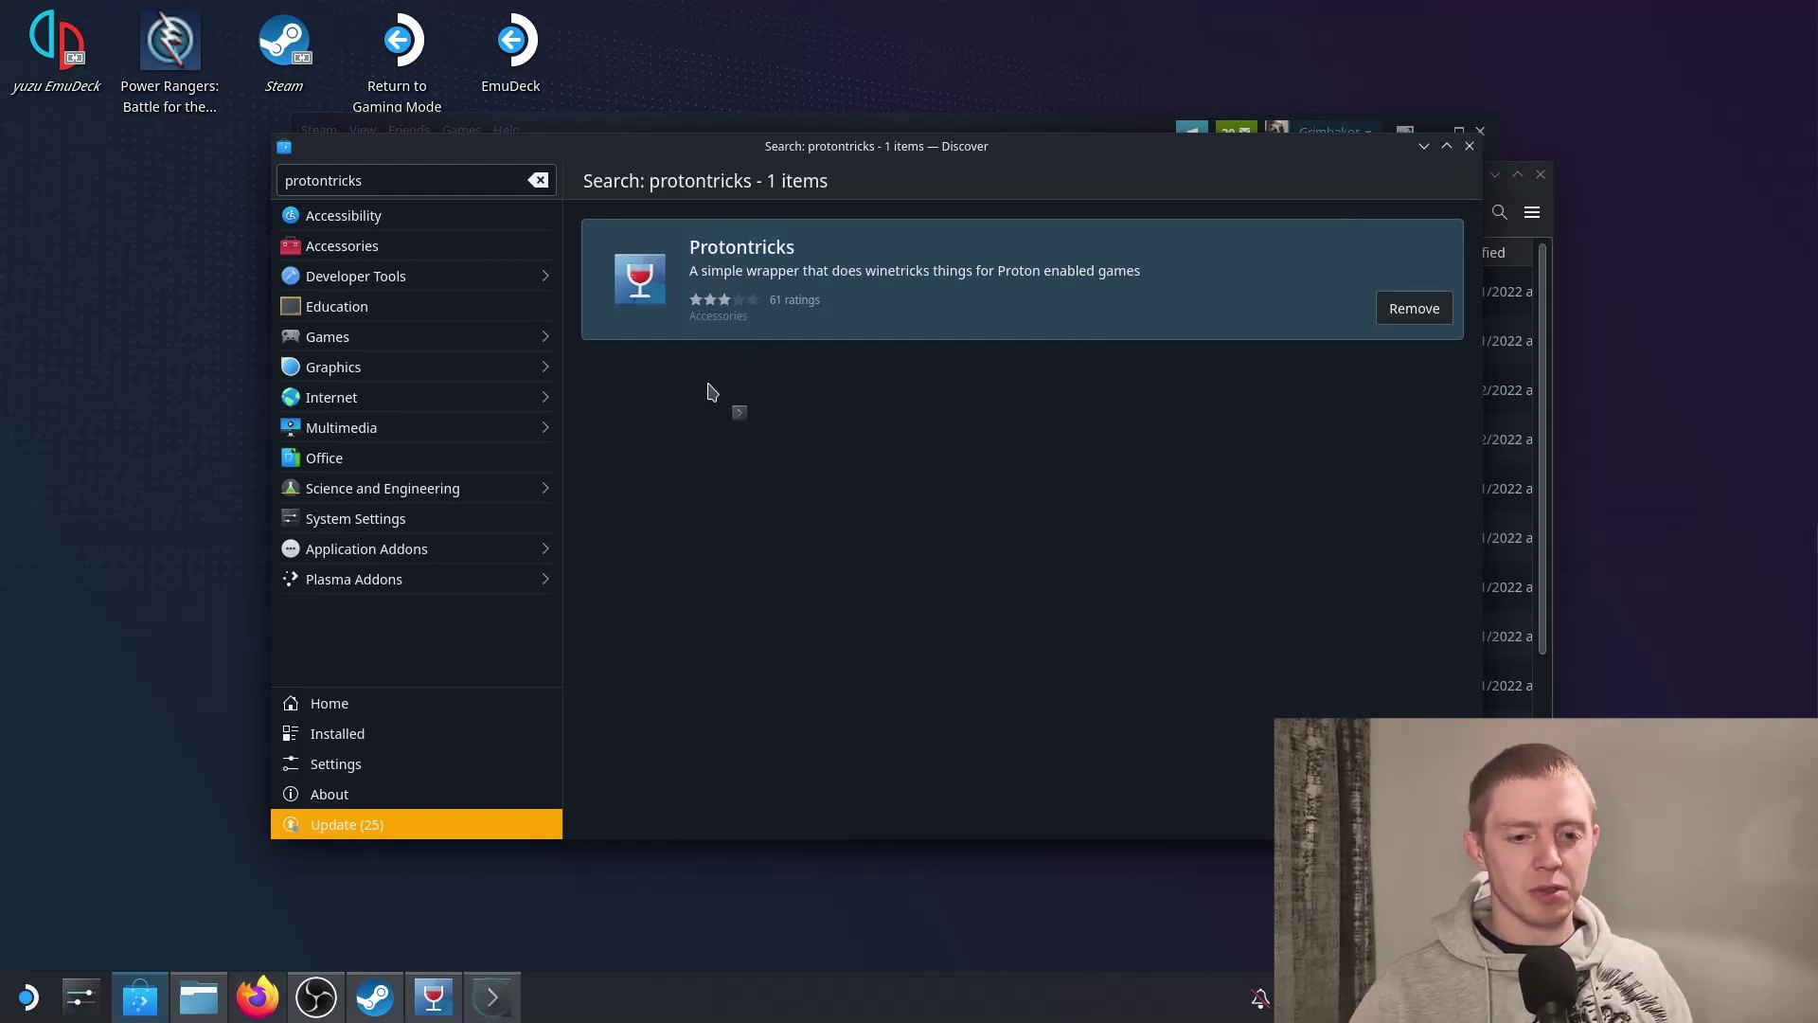
- Paste the flatpak override giving Protontricks access to /run/media and the SD card's SteamLibrary
type("flatpak override --user --filesystem=/run/media/var --filesystem=/run/media/home --filesystem=/run/media/mmcblk0p1/SteamLibrary com.github.Matoking.protontricks")
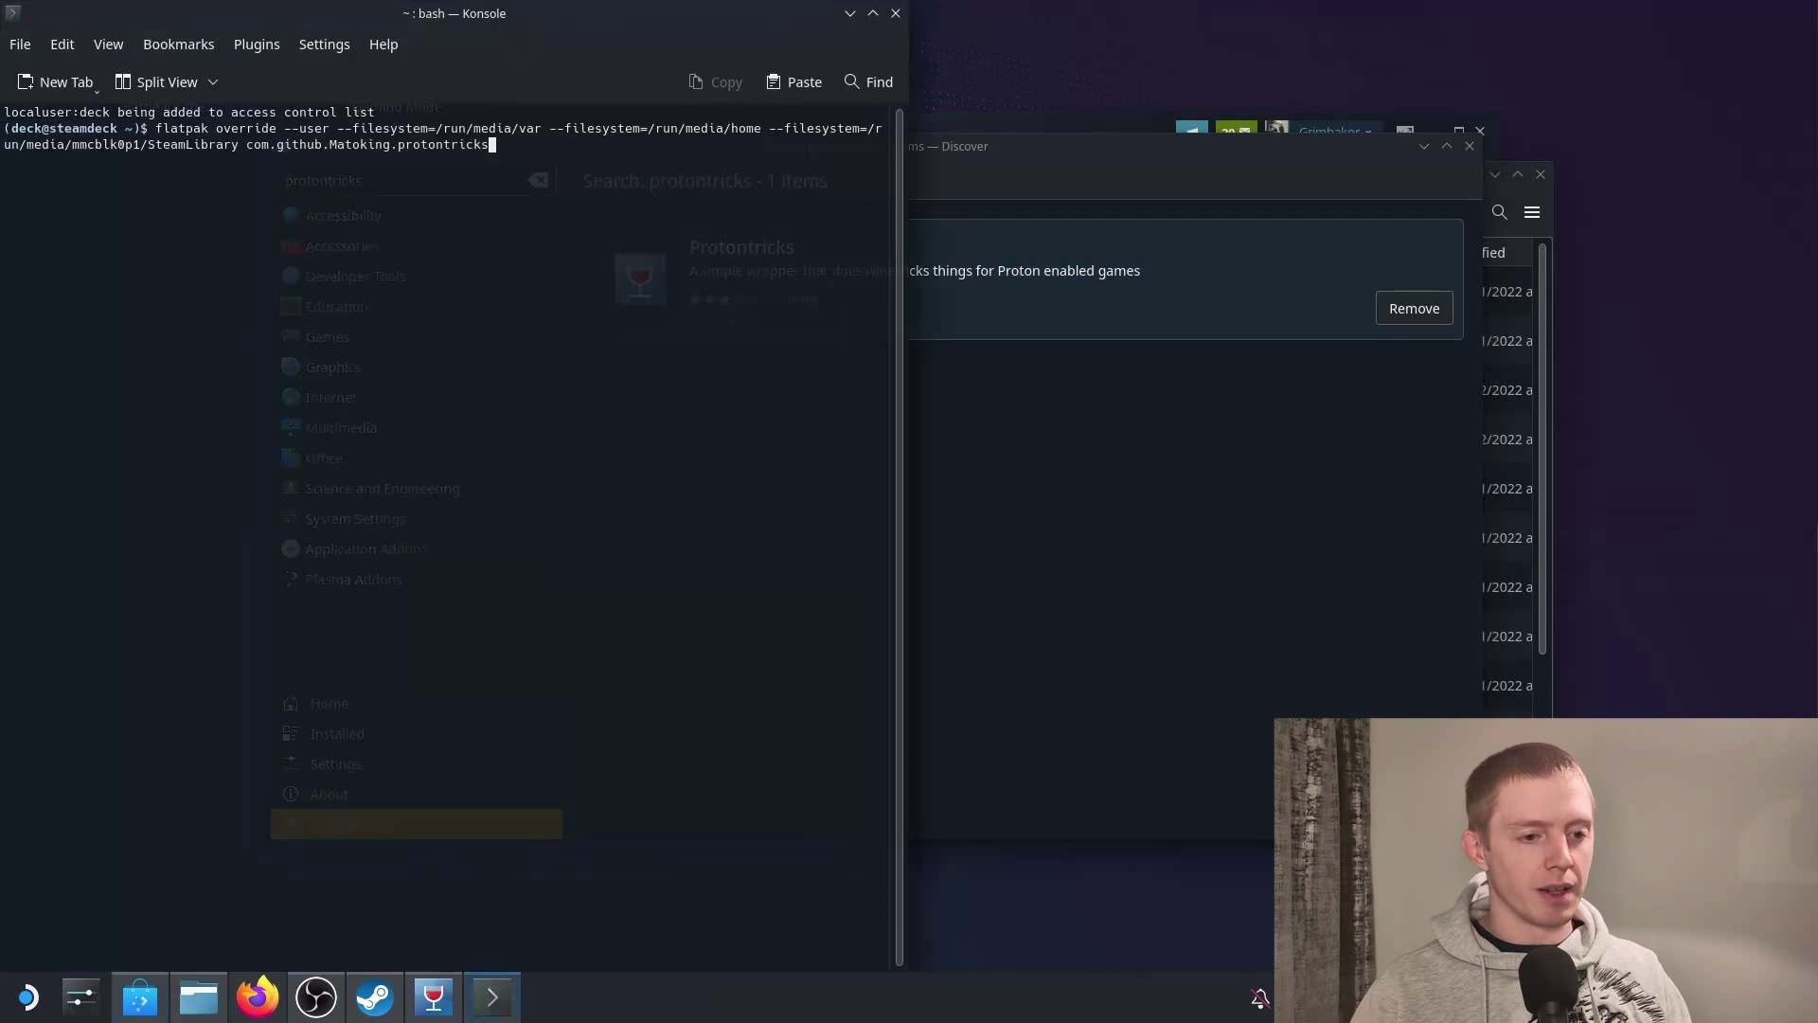
key("ctrl+plus")
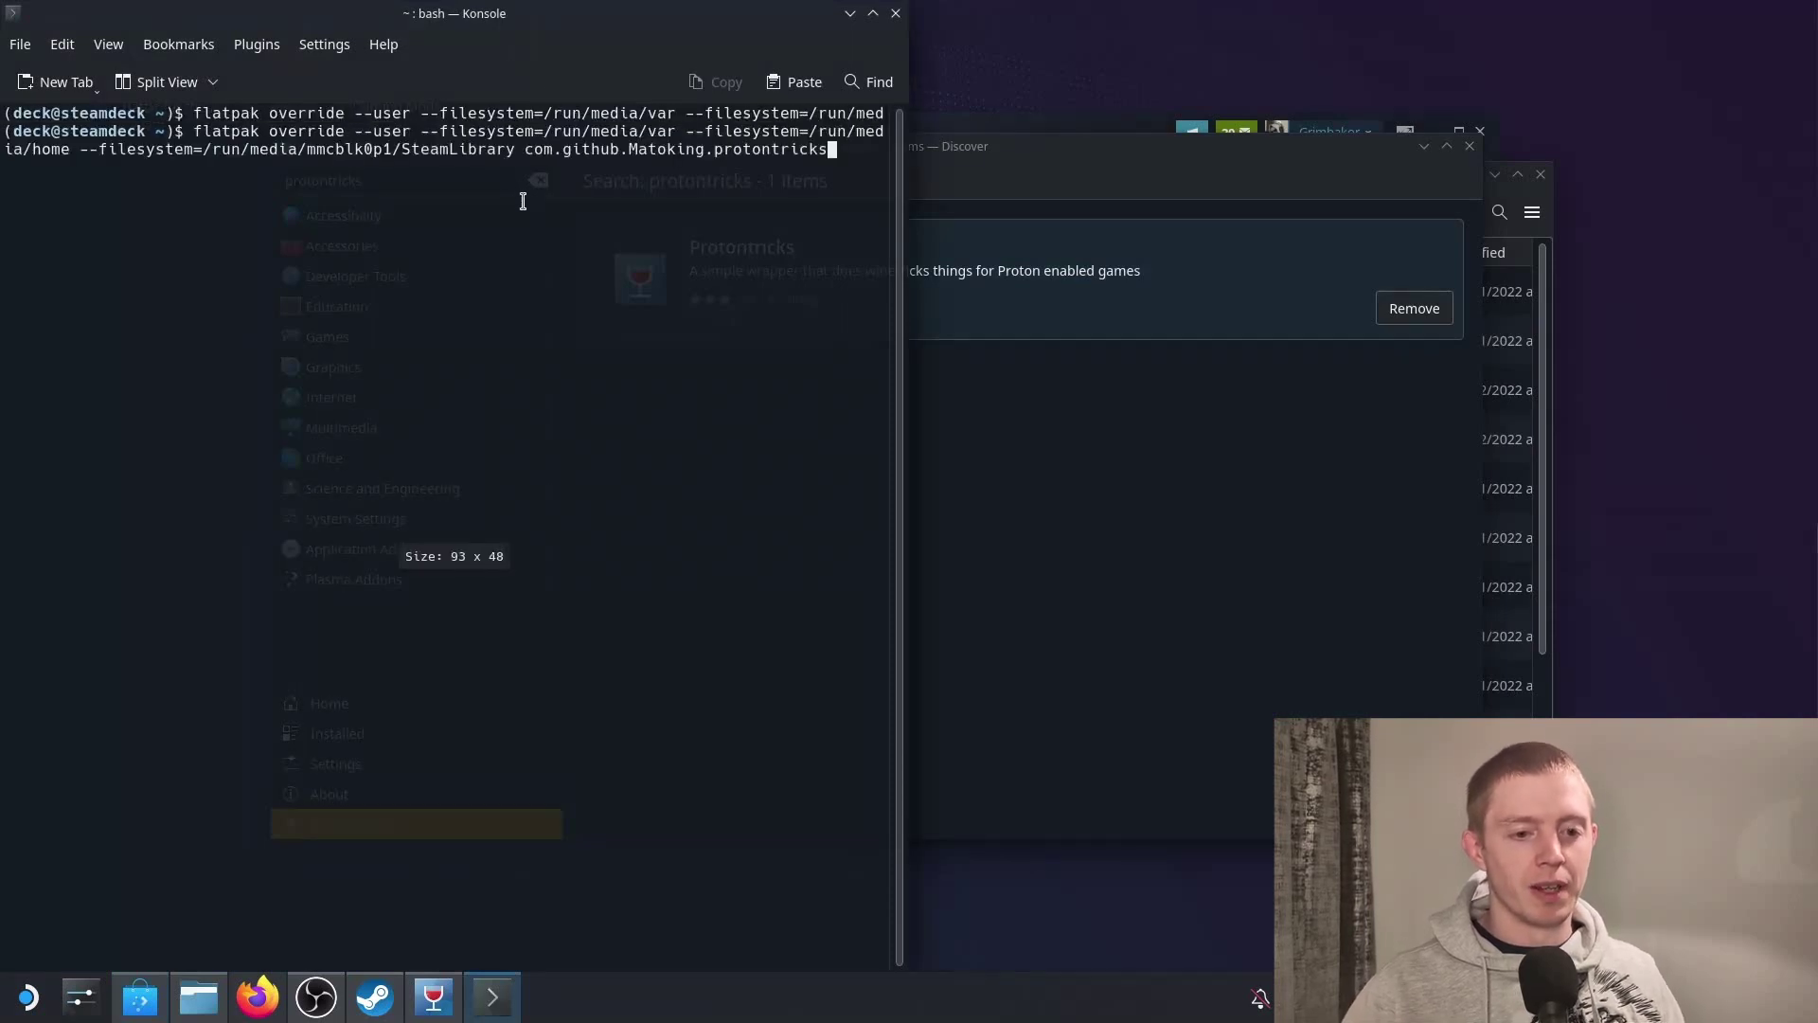
key("ctrl+plus")
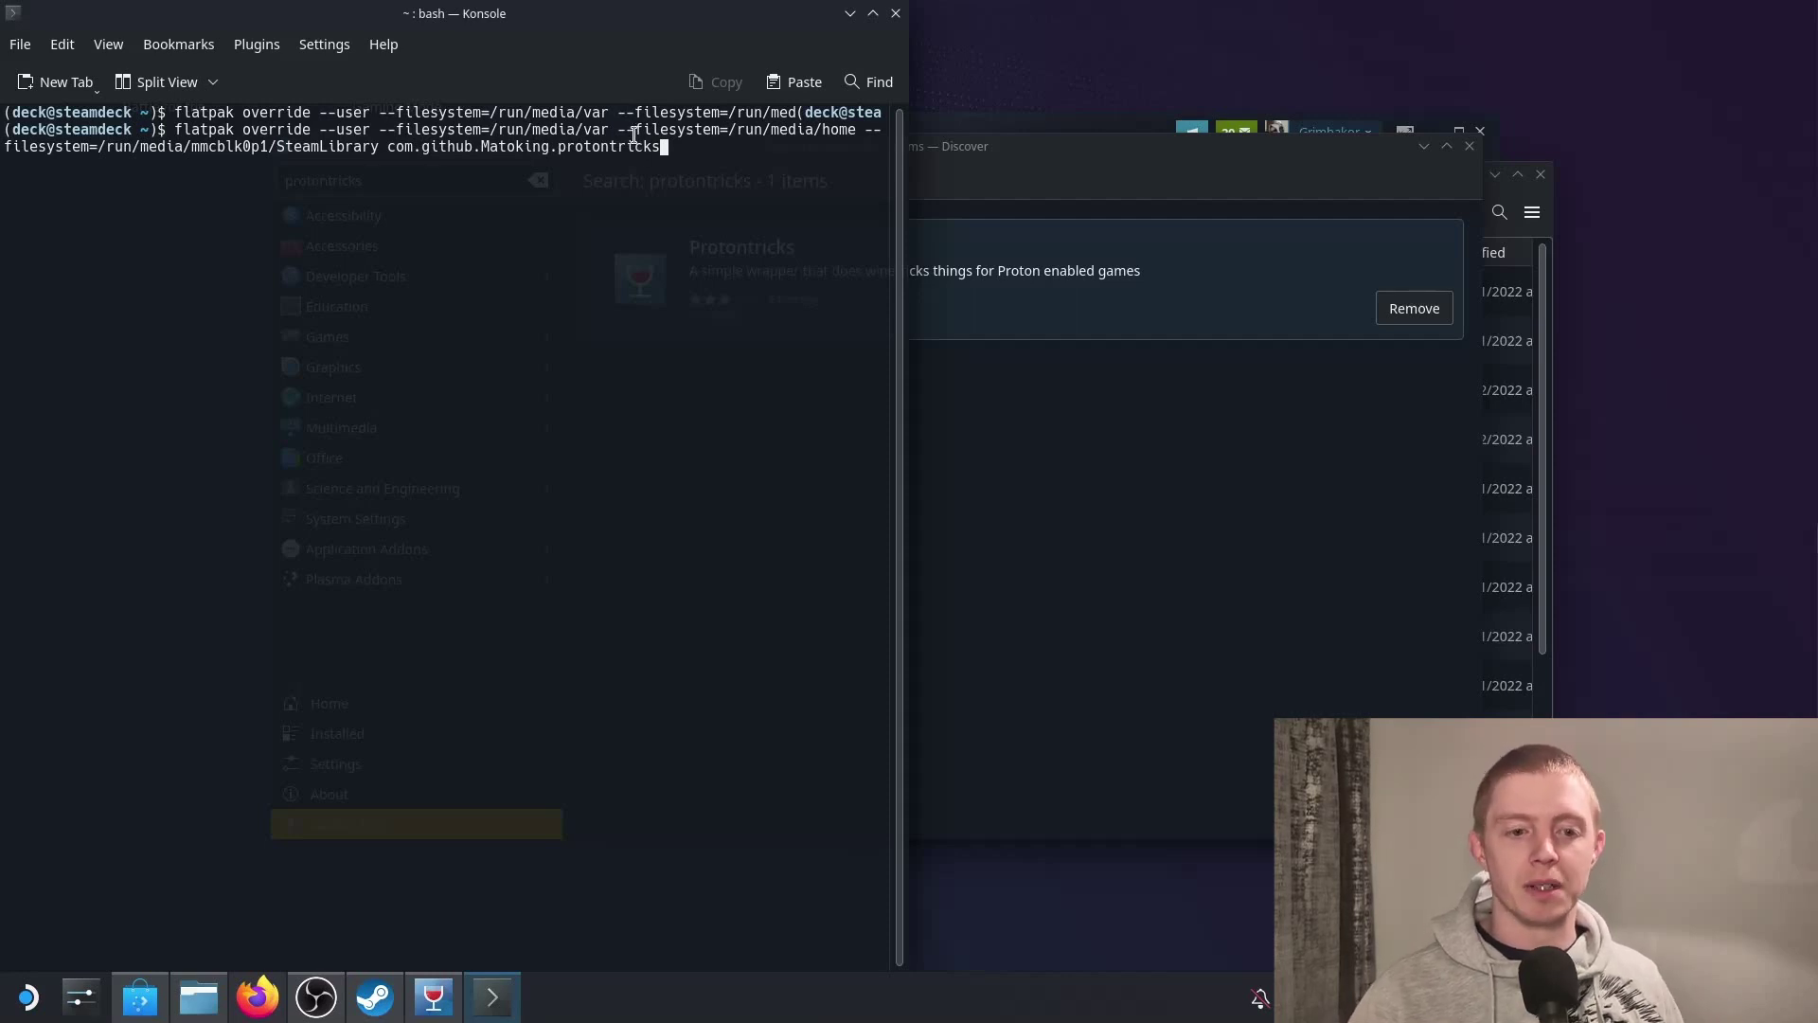
key("ctrl+minus")
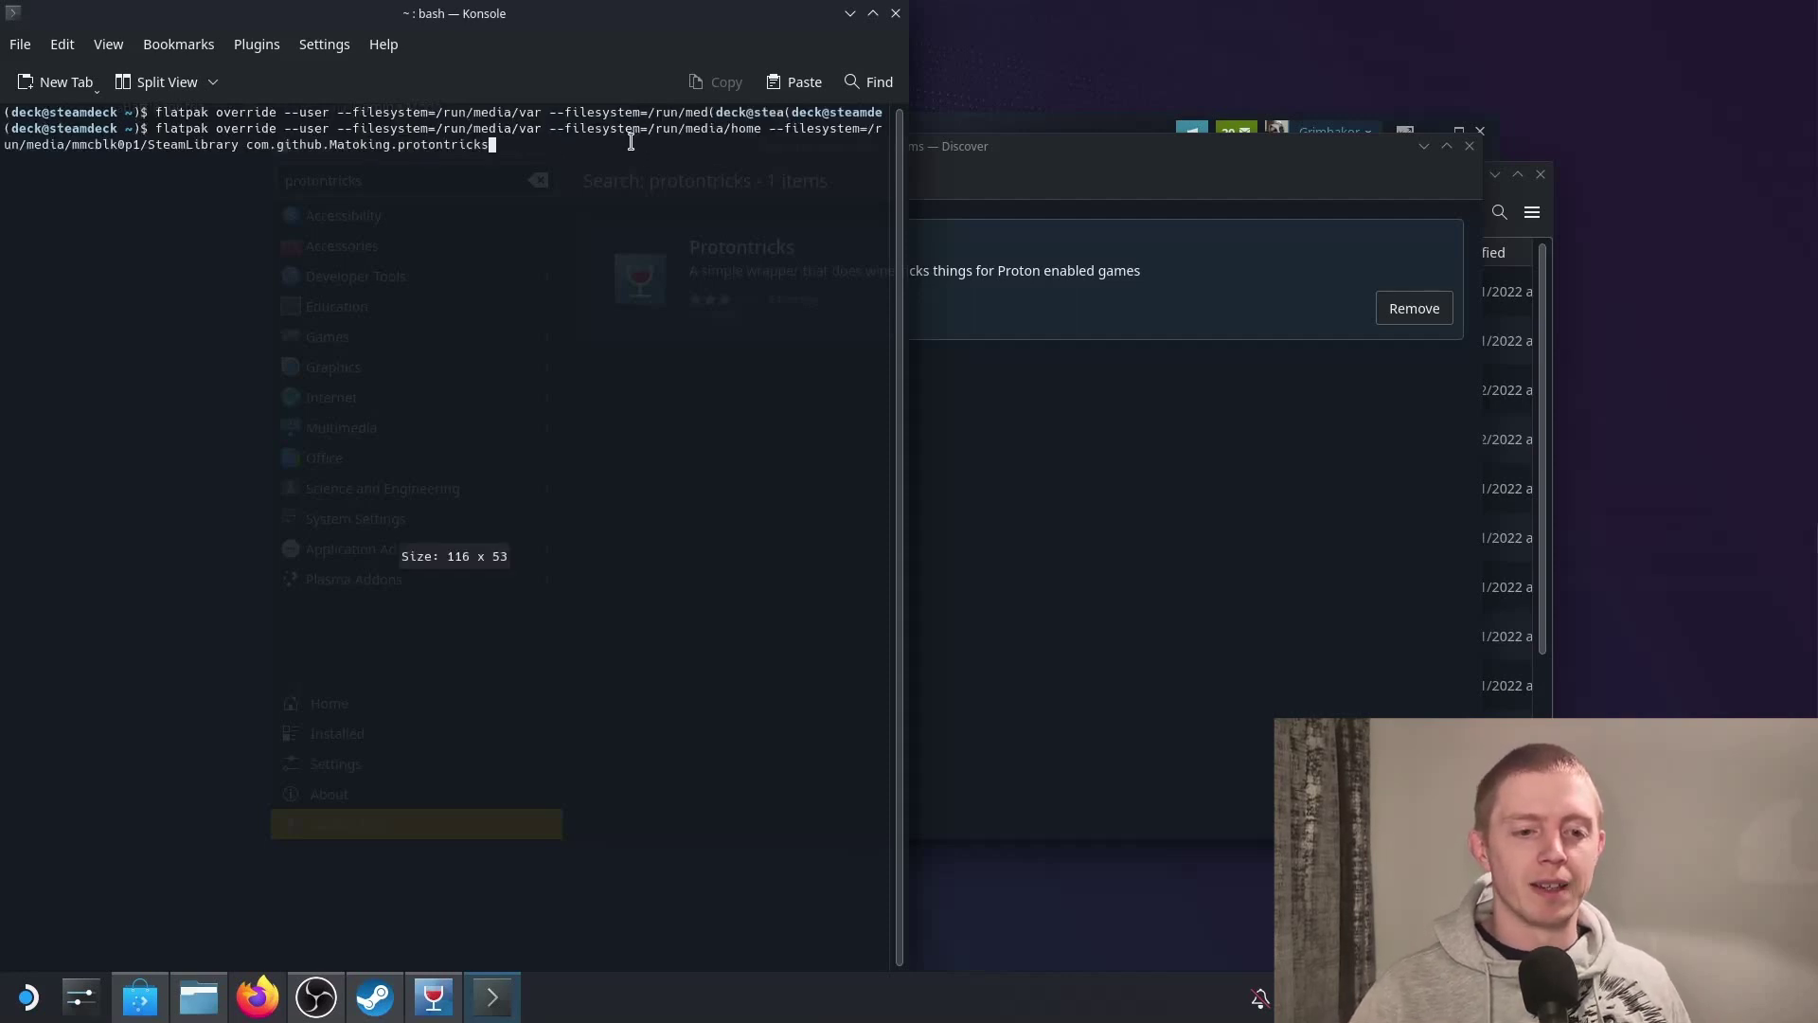
- Close the terminal and Discover, and move the Steam window out of the way
left_click(896, 14)
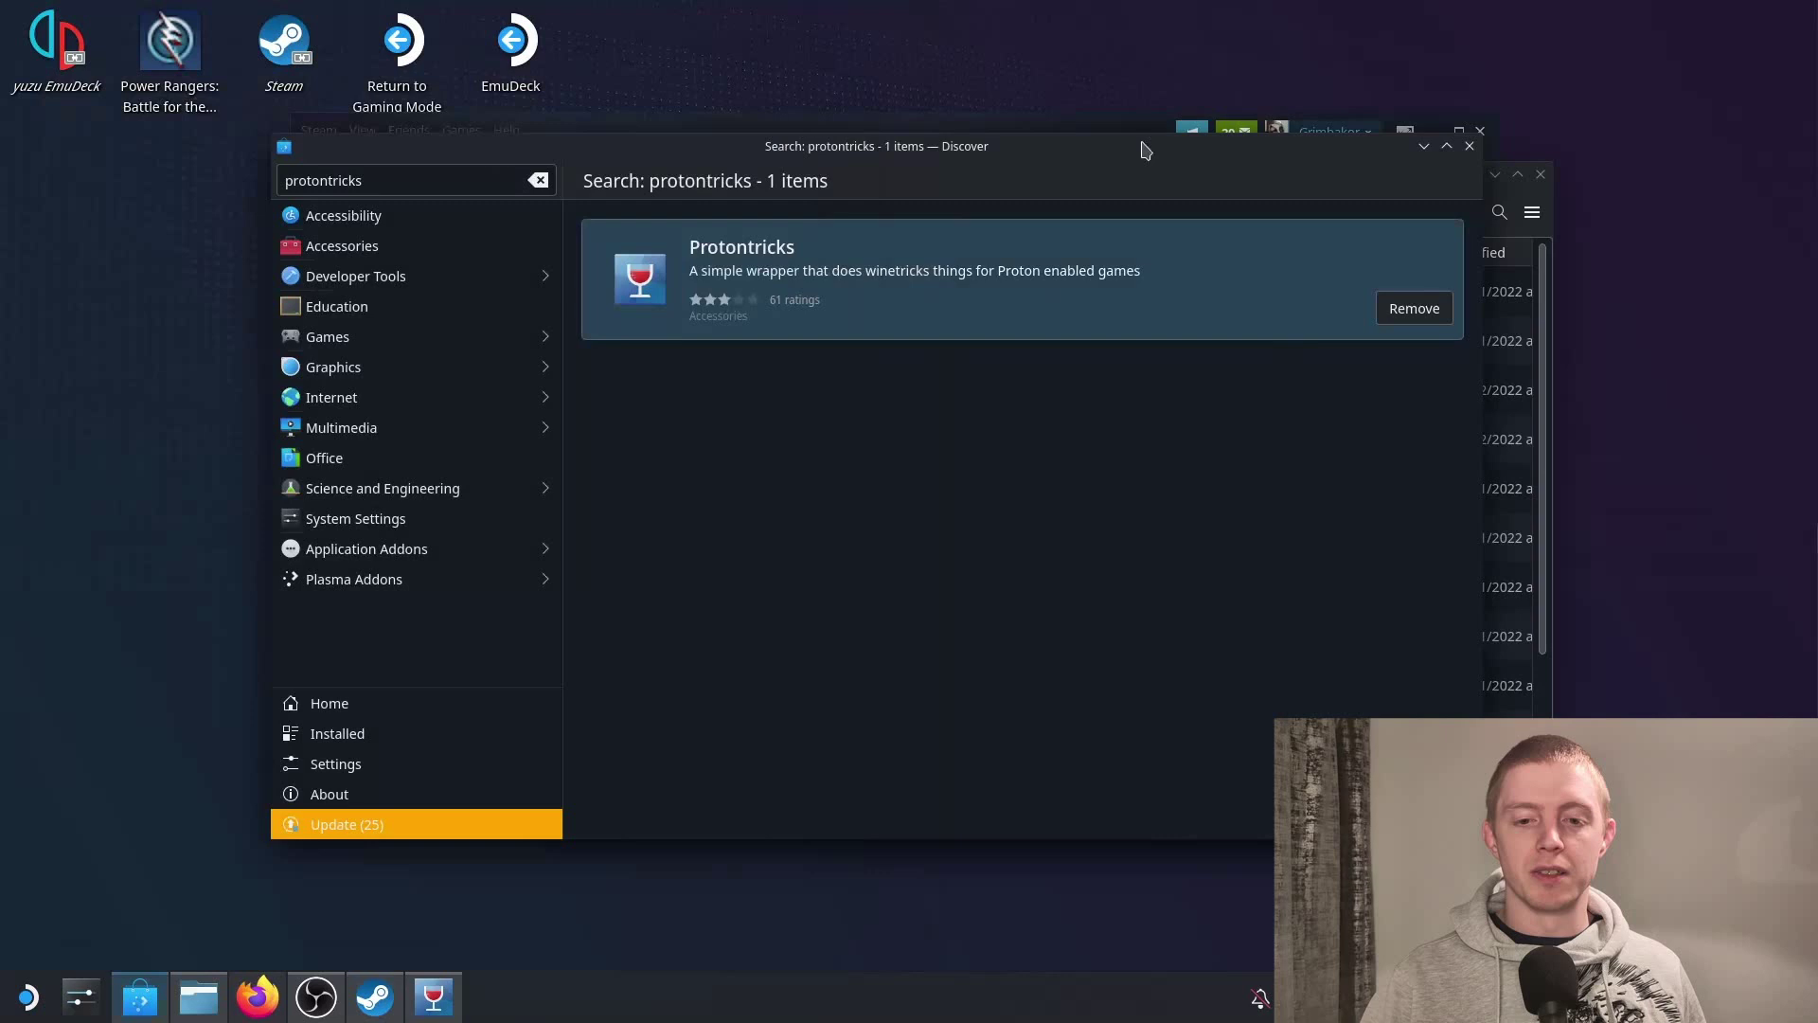
mouse_move(1026, 156)
left_mouse_down()
mouse_move(892, 474)
mouse_move(1048, 175)
left_mouse_up()
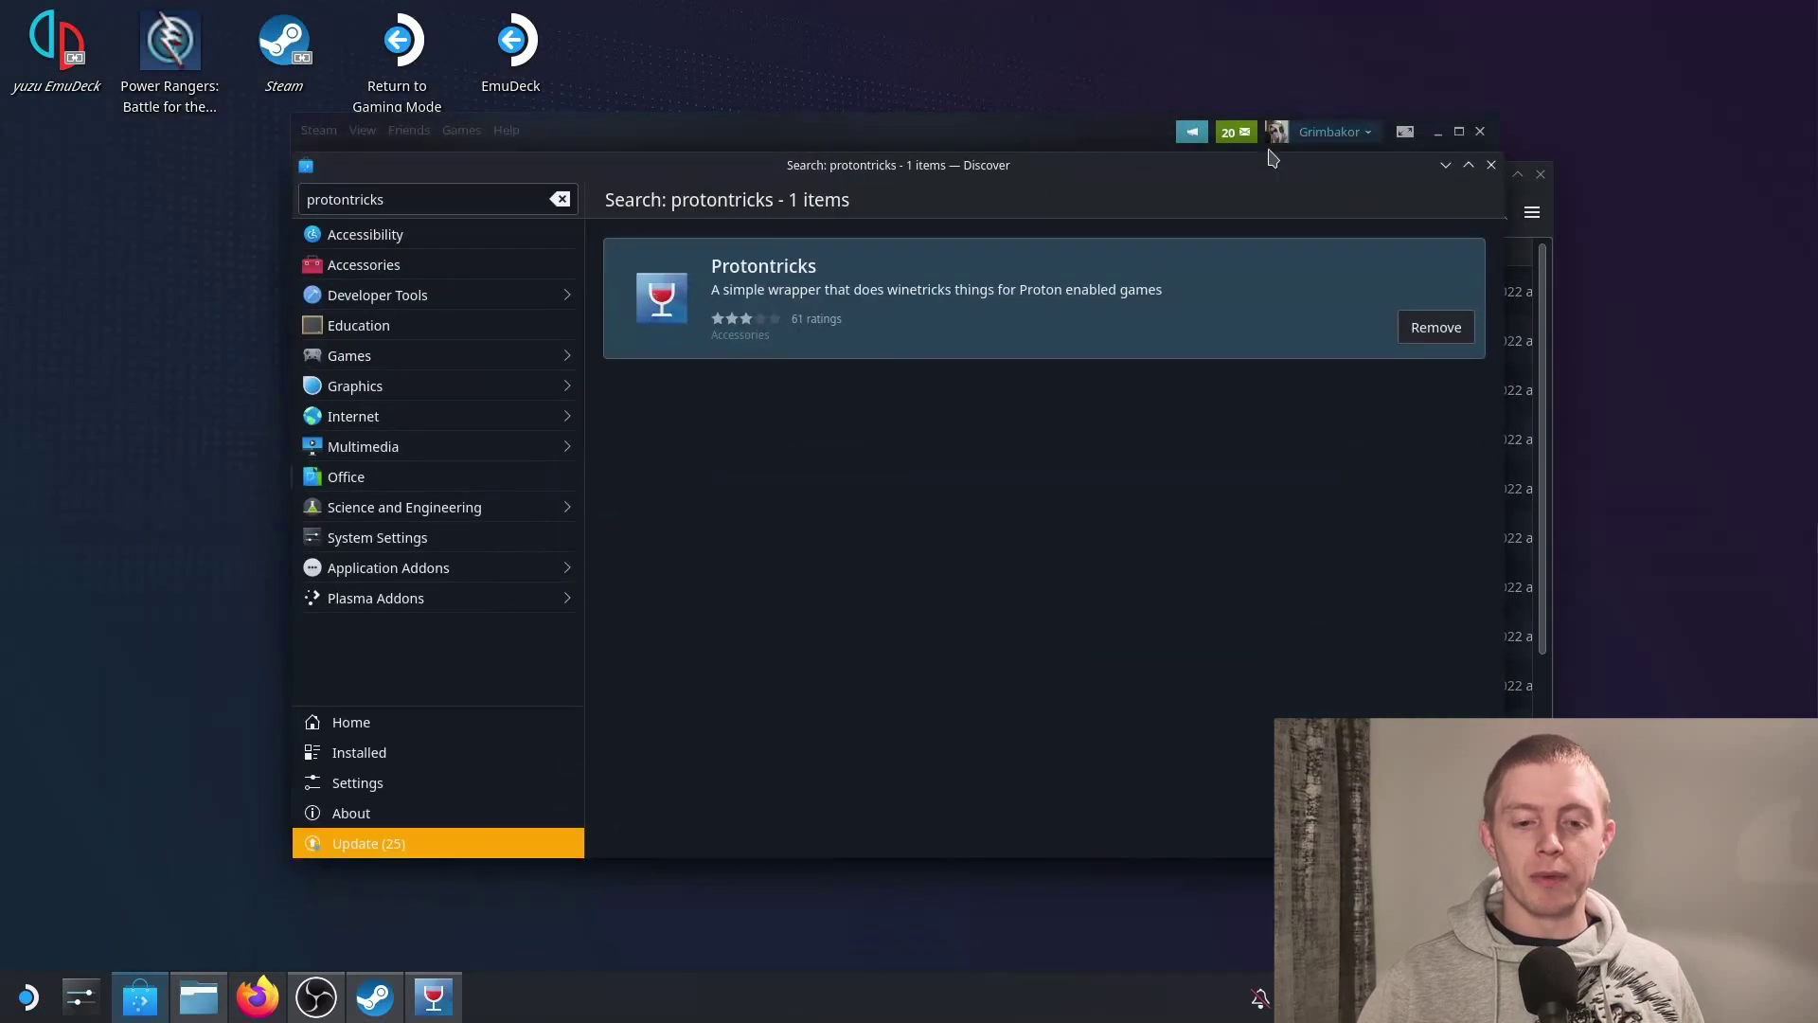
left_click(1491, 166)
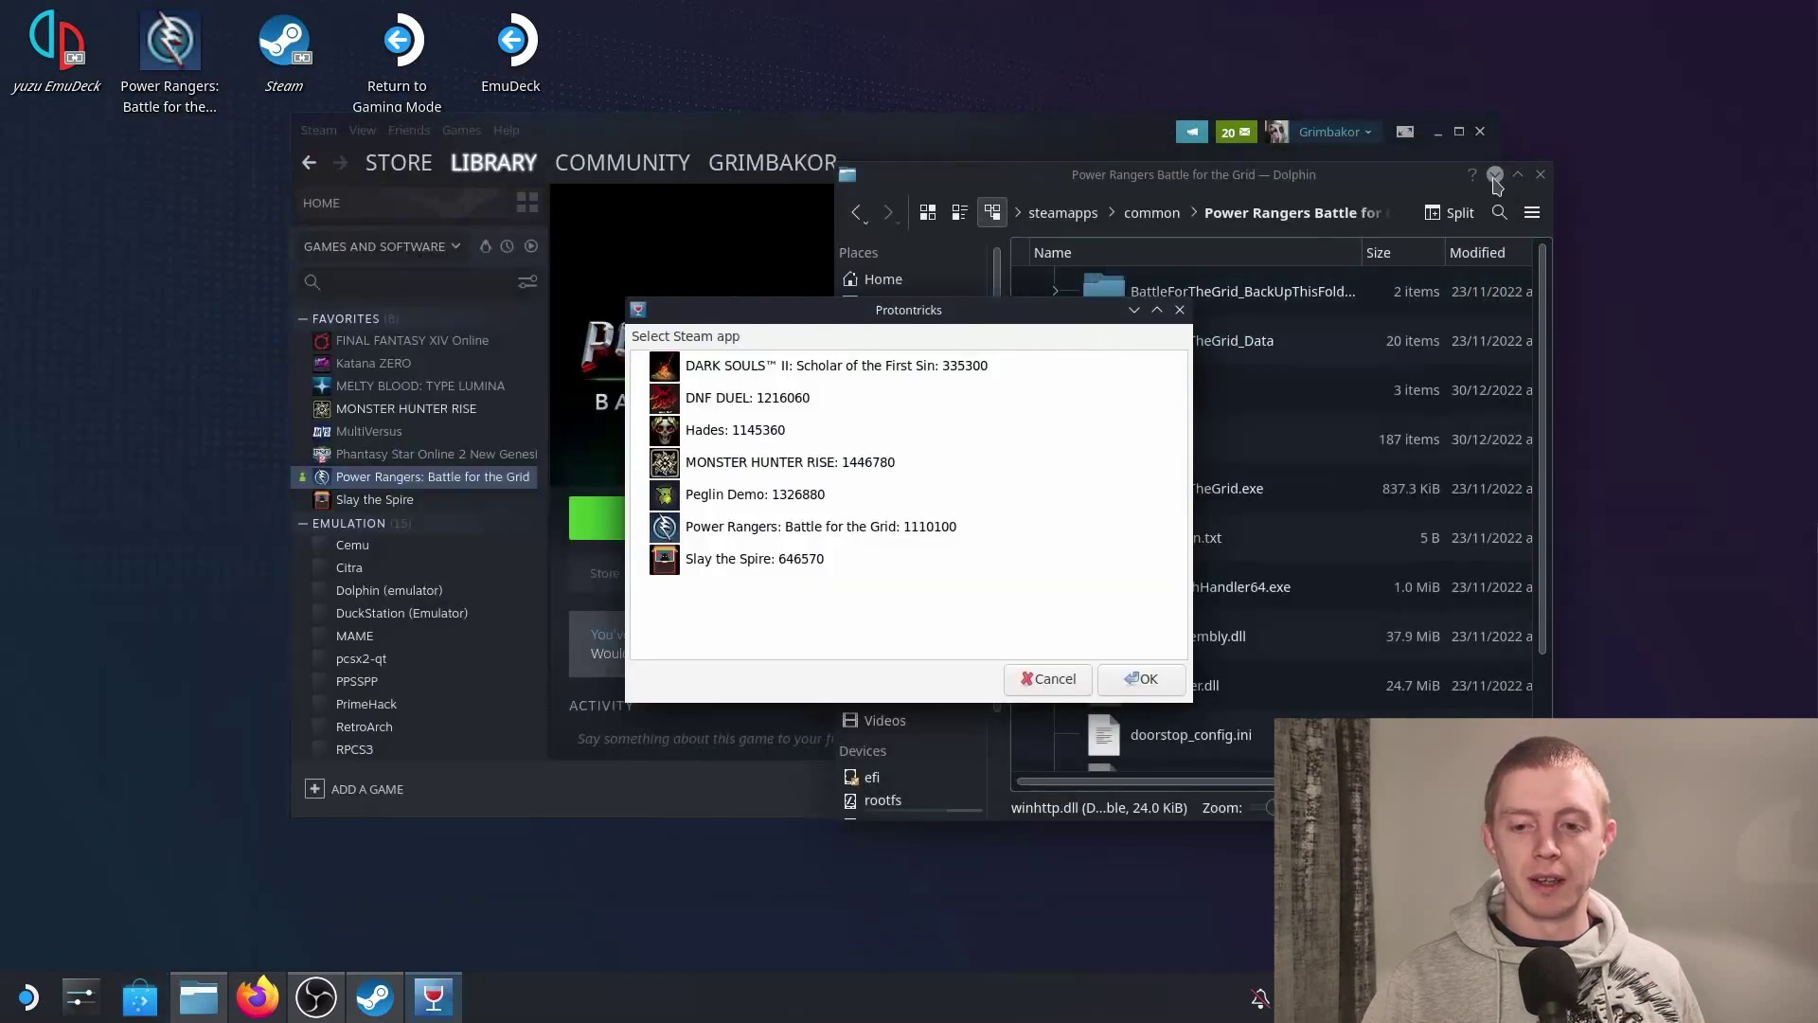
left_click(1436, 135)
- Pick Power Rangers: Battle for the Grid in Protontricks, use its default wineprefix, and run winecfg
left_click(812, 523)
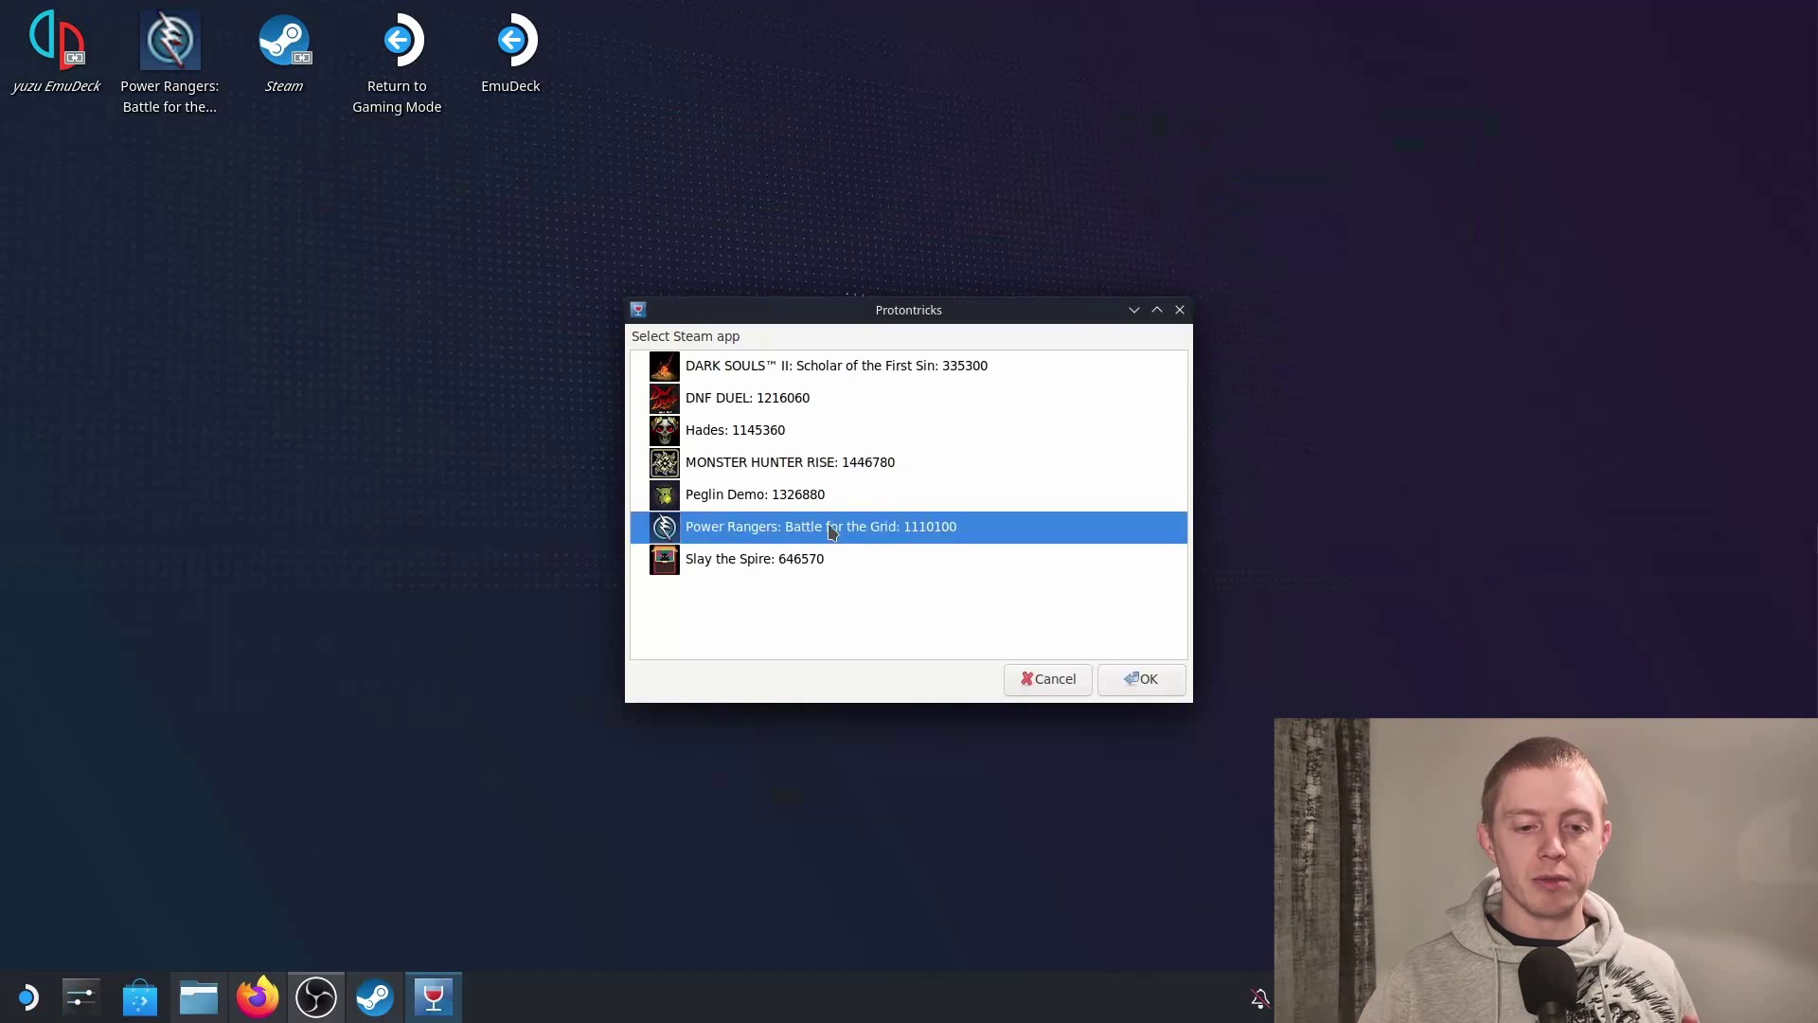
left_click(1139, 679)
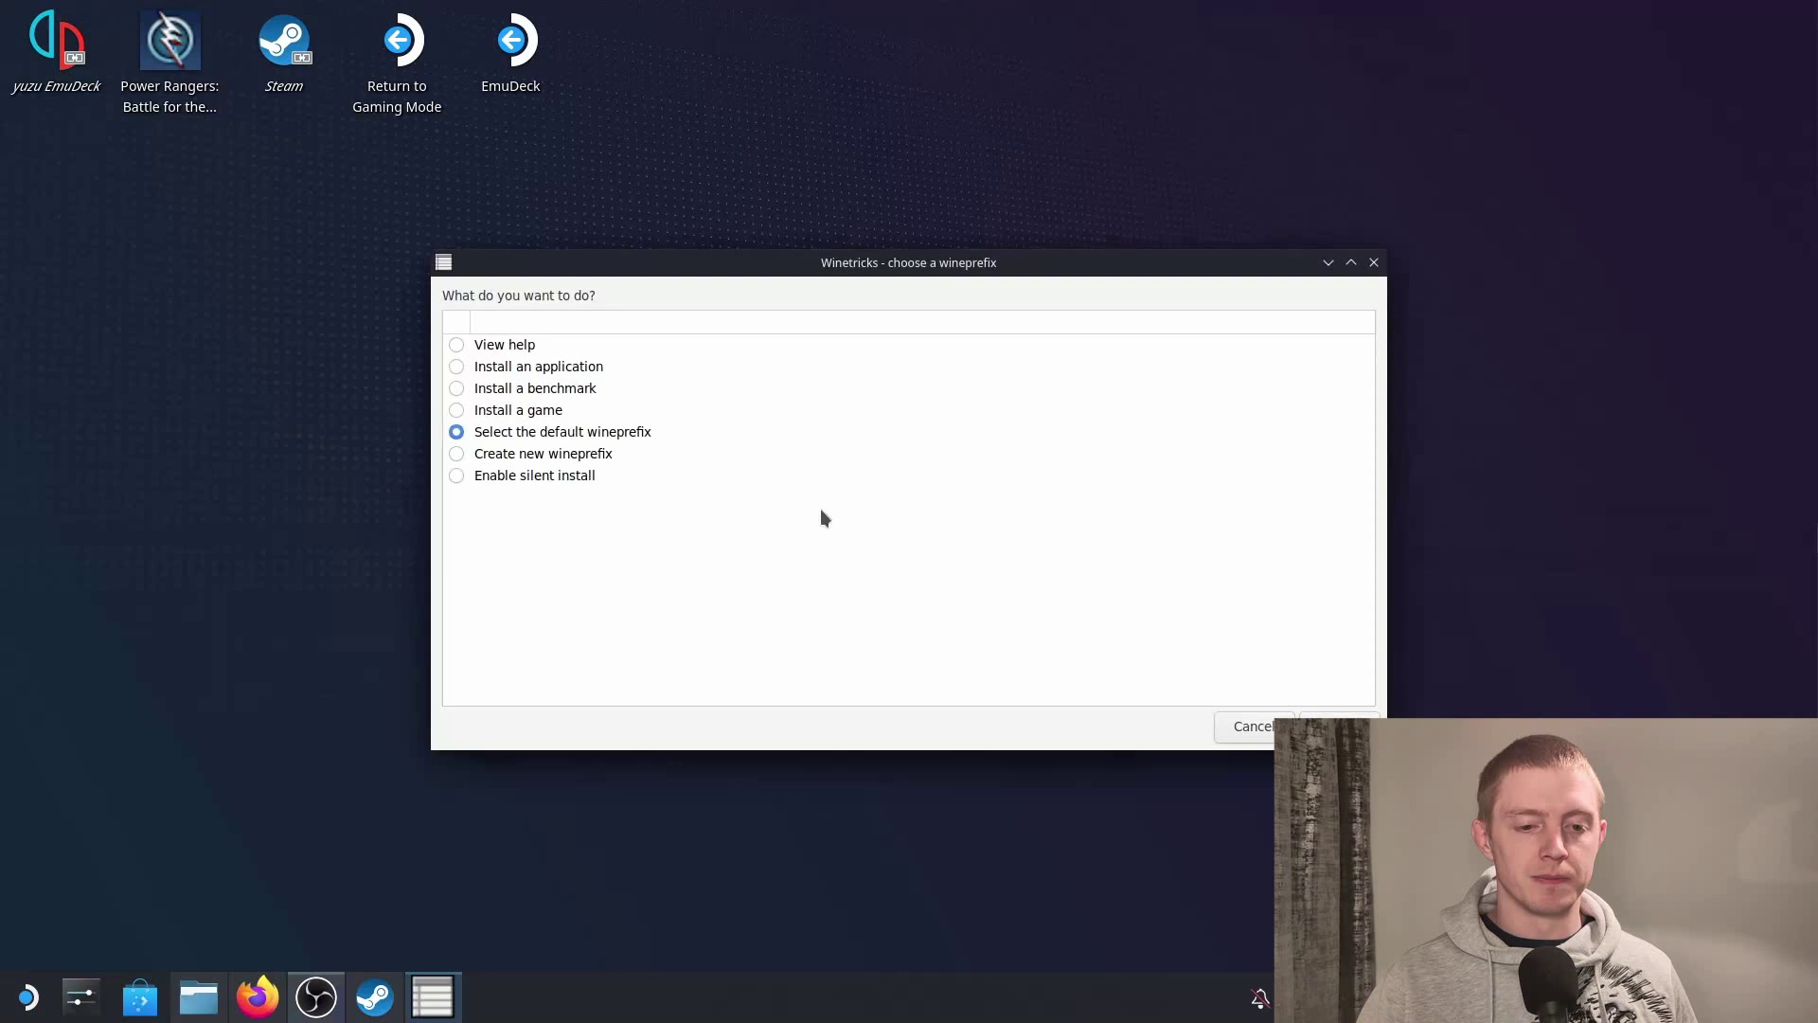
left_click(544, 435)
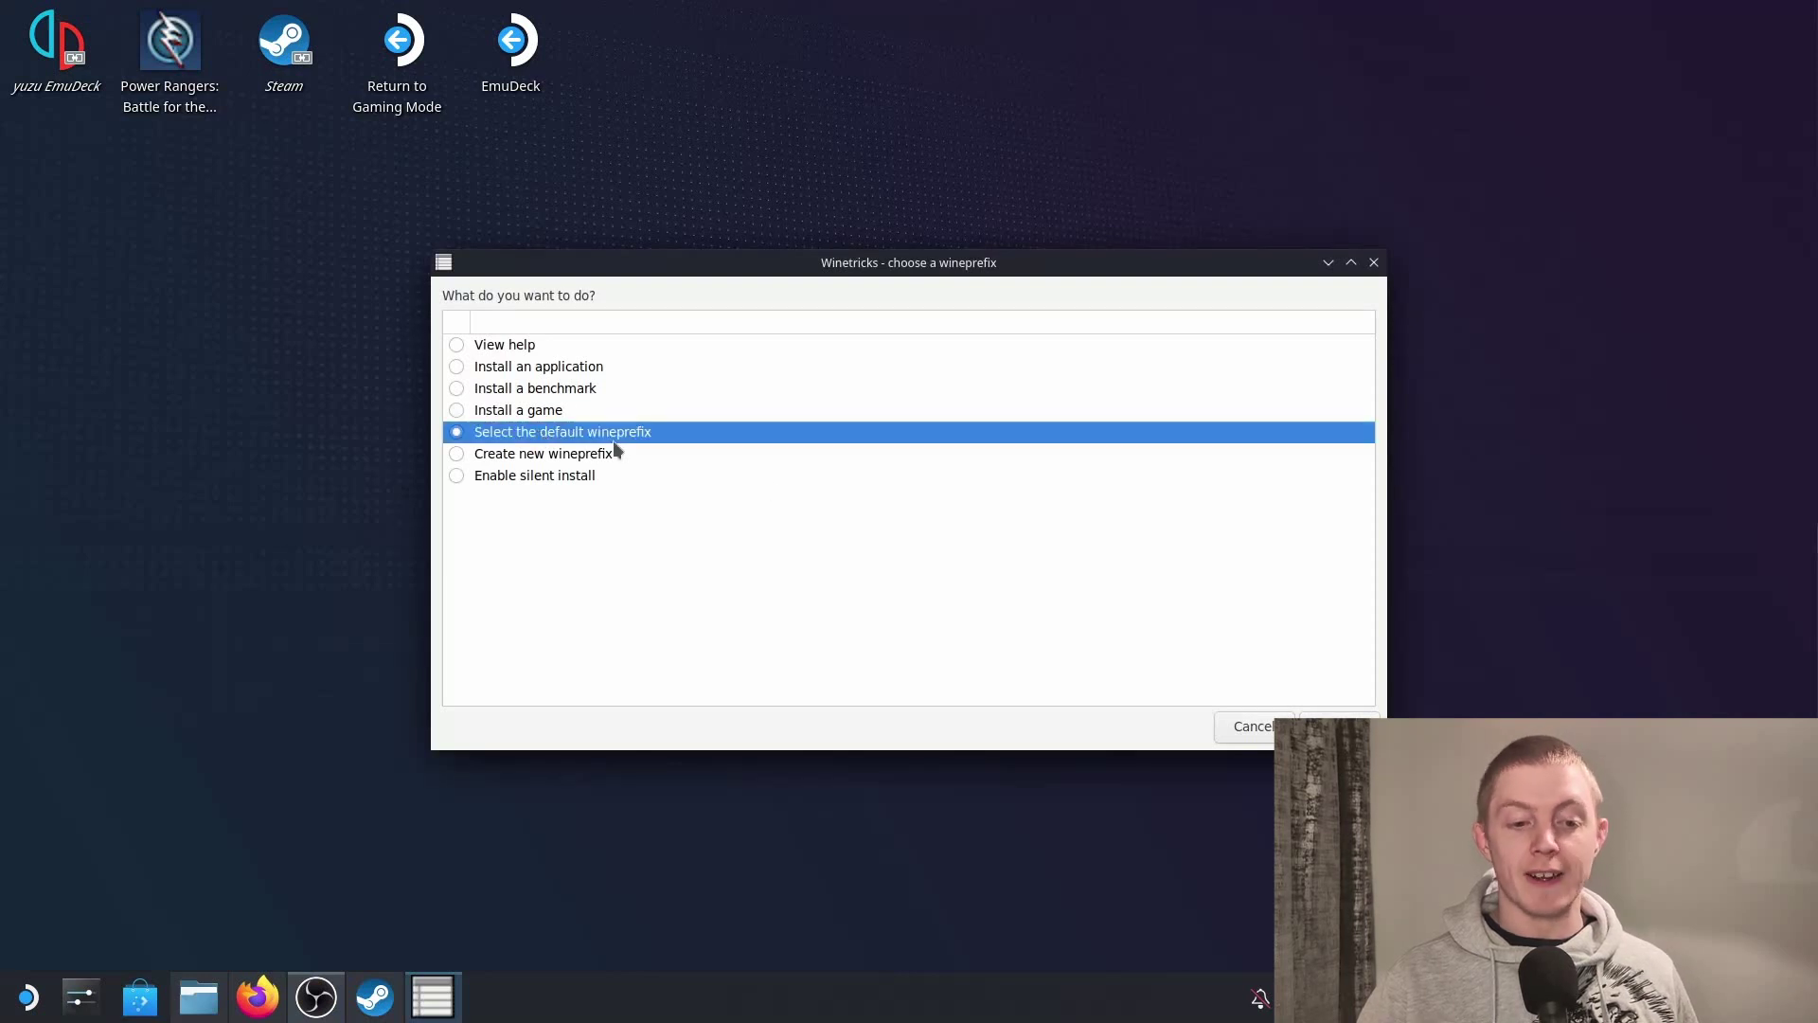
key("Return")
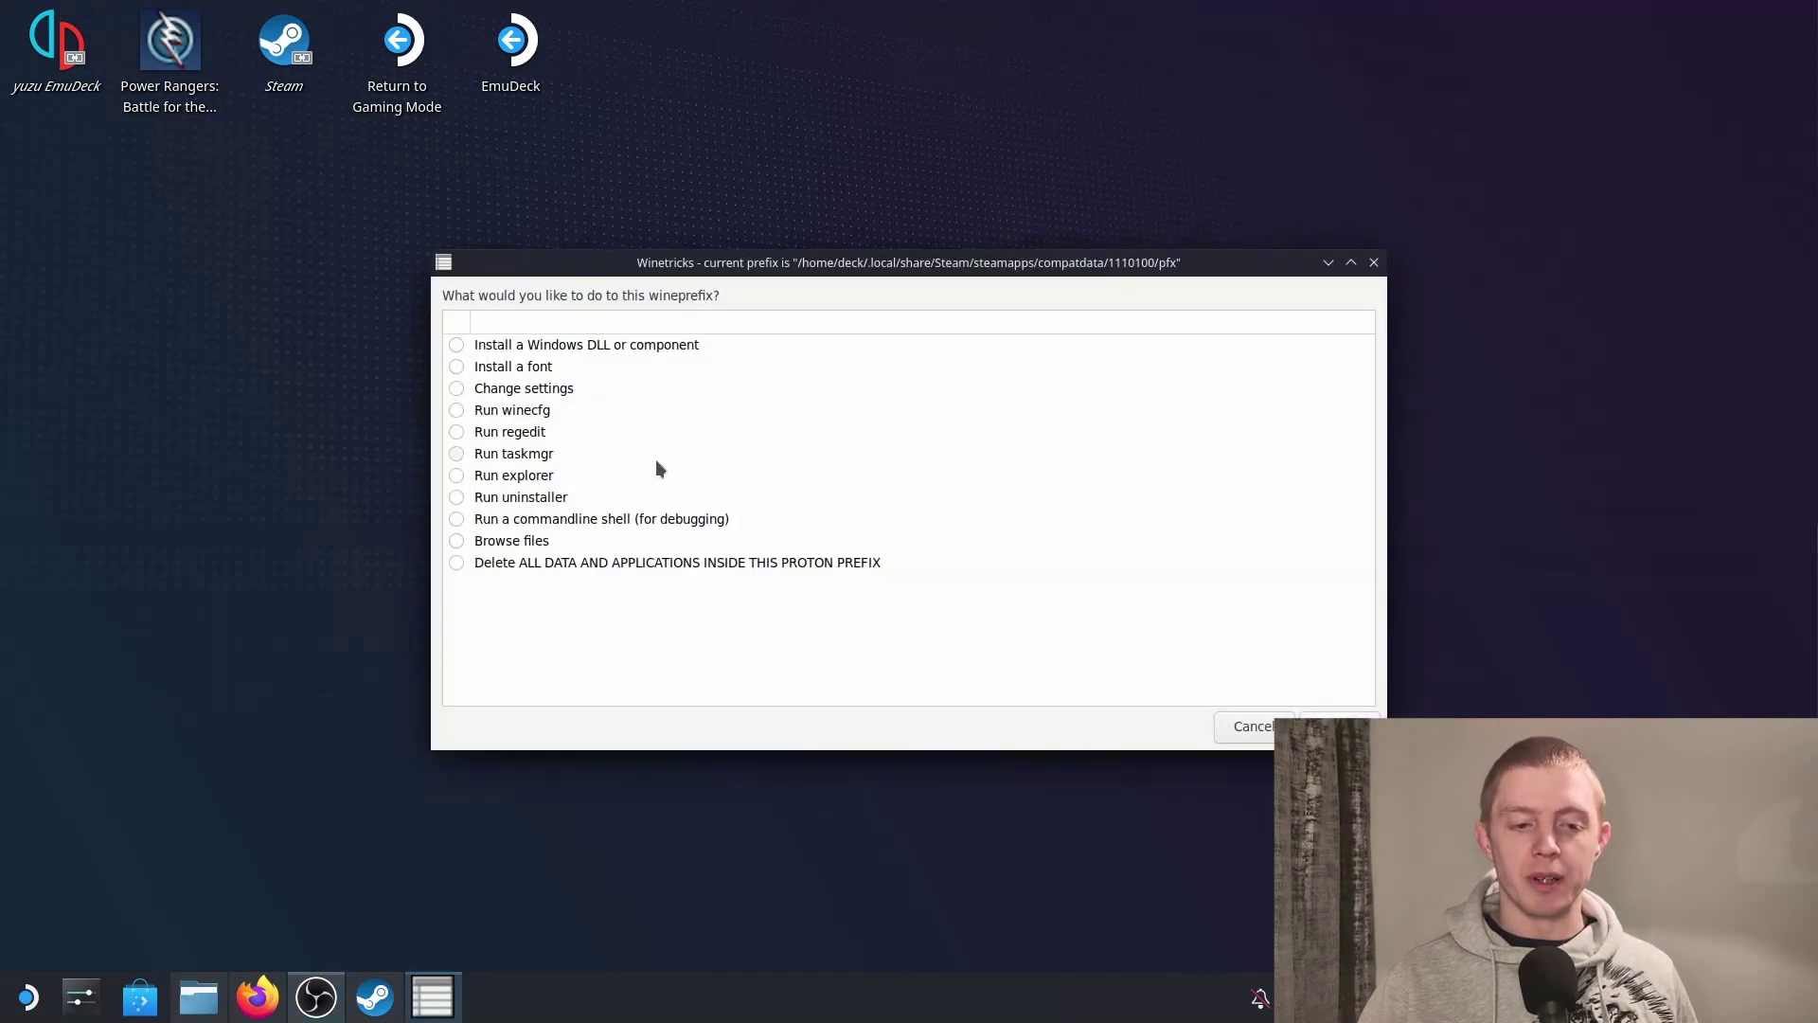
left_click(516, 413)
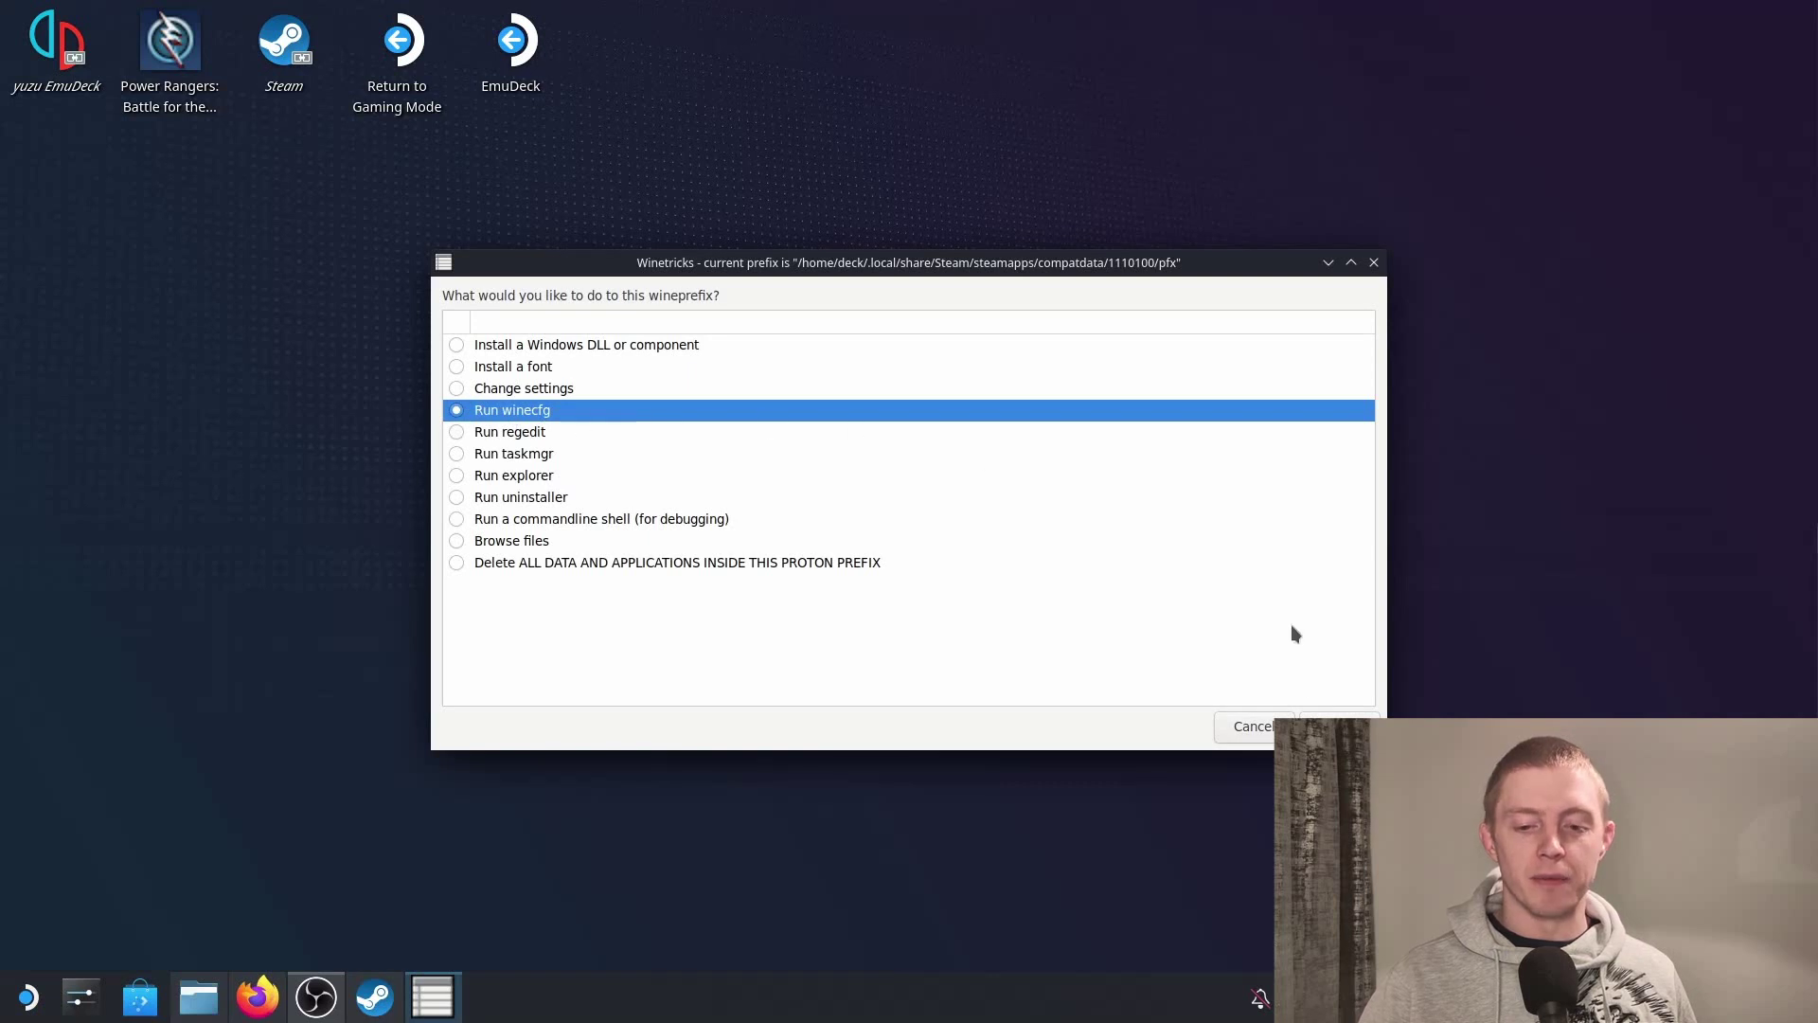
left_click(1339, 726)
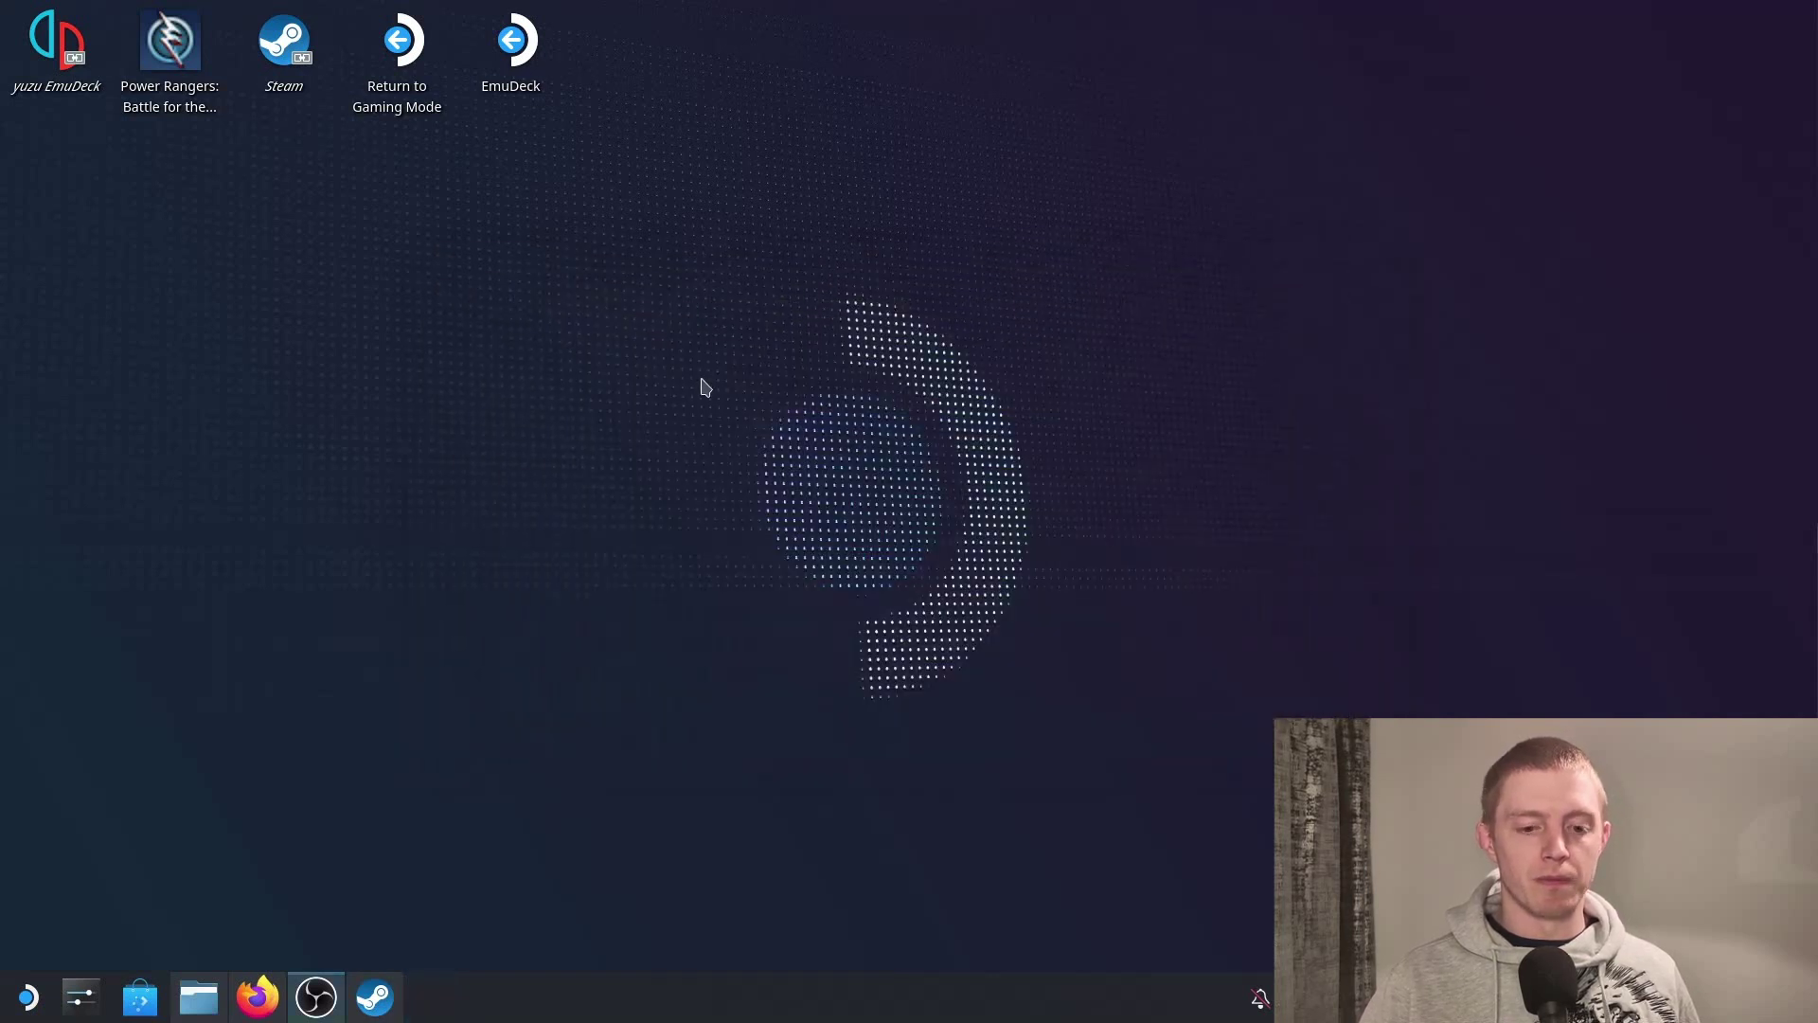
- Add a winhttp library override on winecfg's Libraries tab, then apply and save
left_click_drag(256, 11, 966, 230)
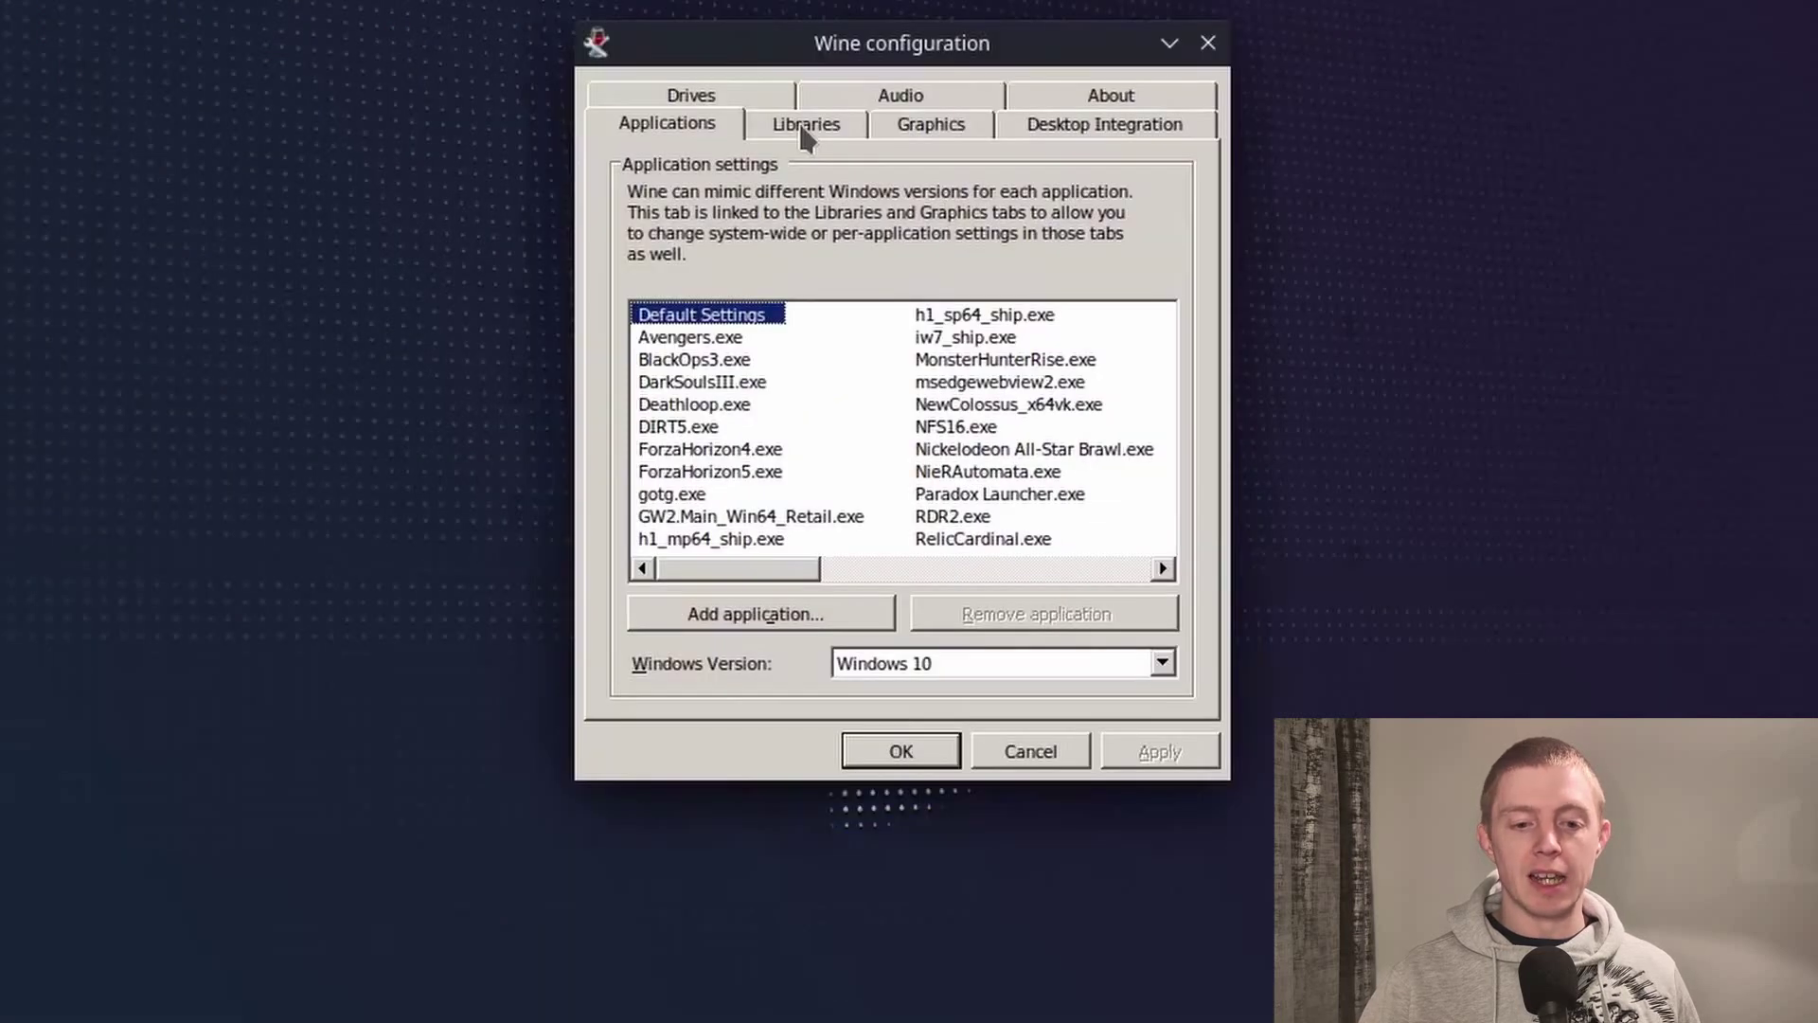
left_click(848, 282)
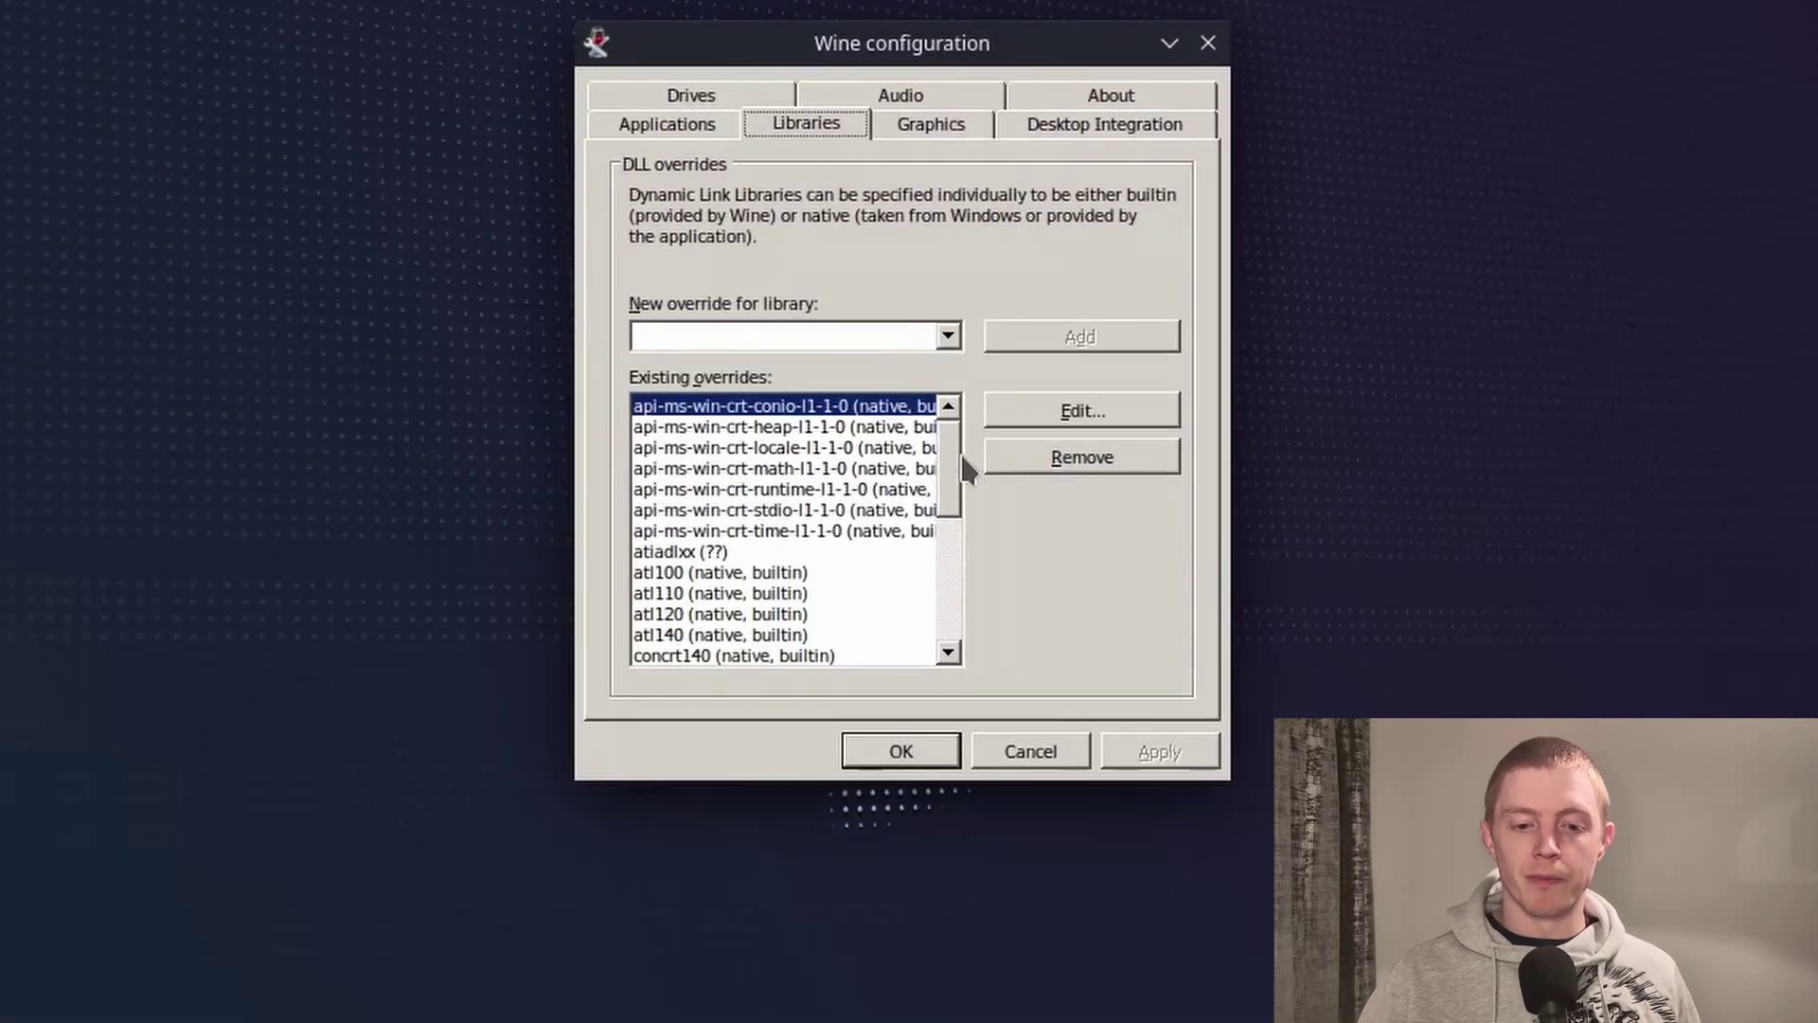
left_click(947, 336)
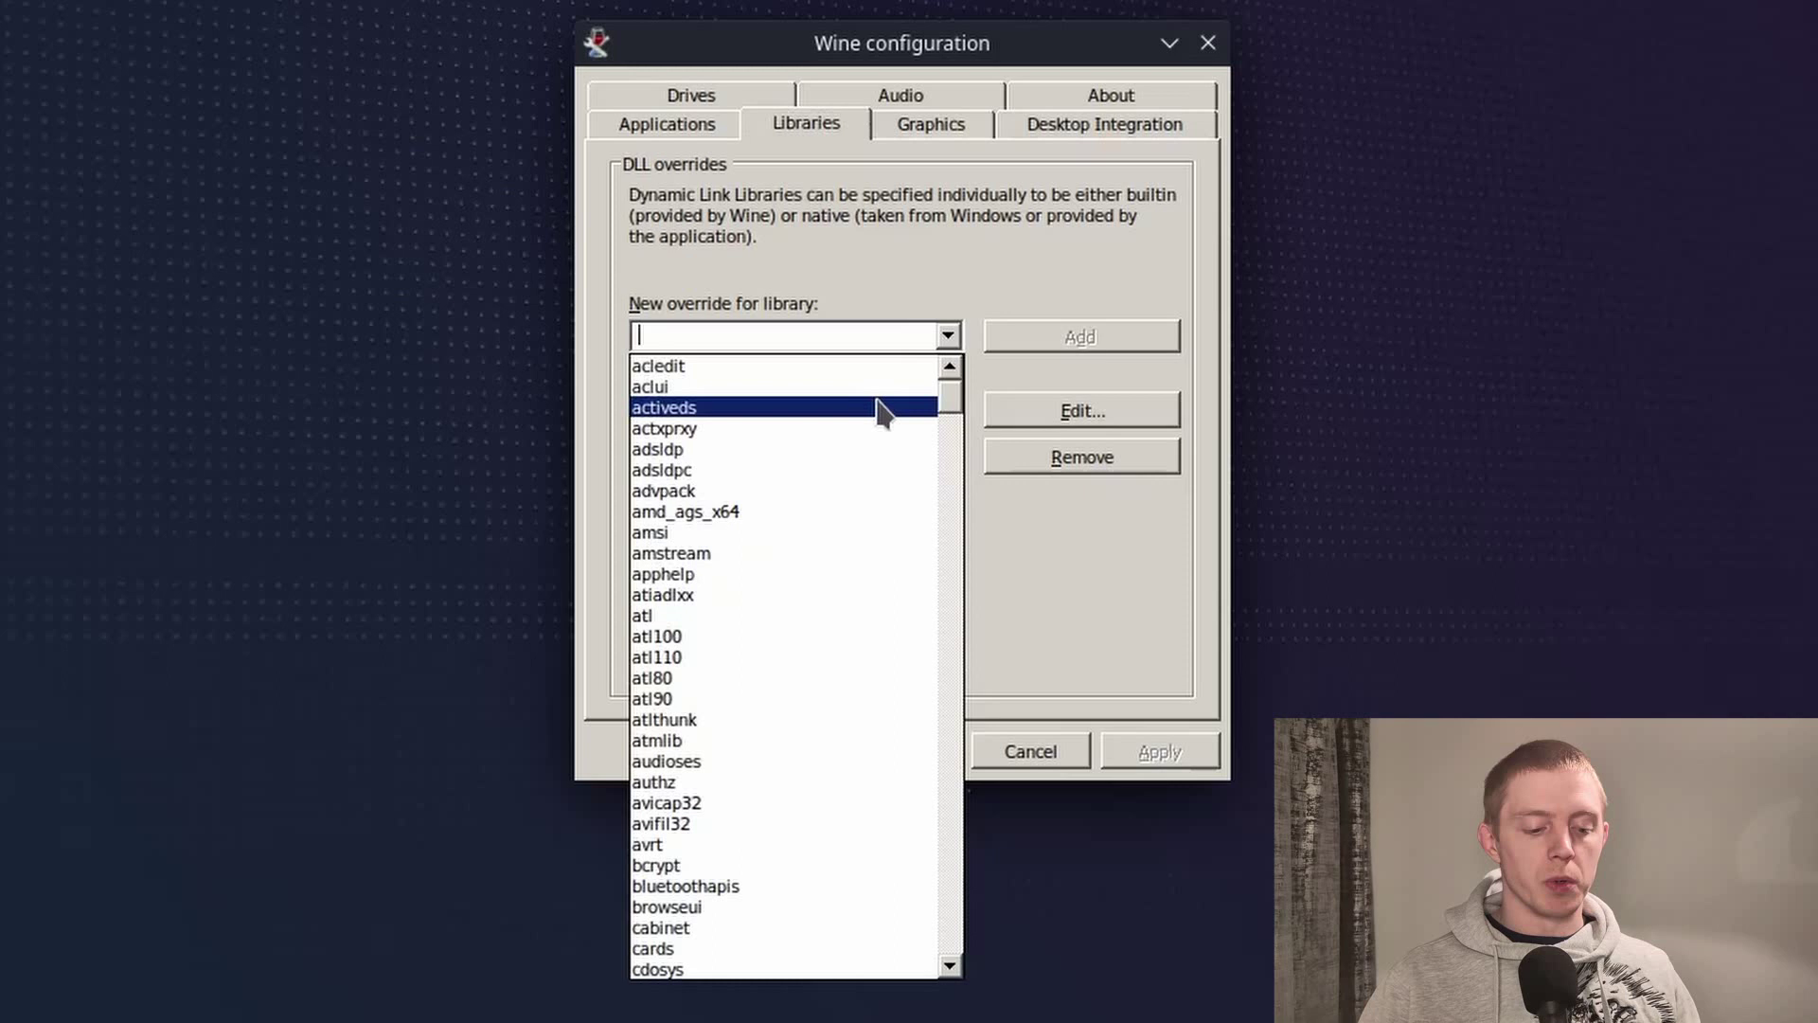
type("winhttp")
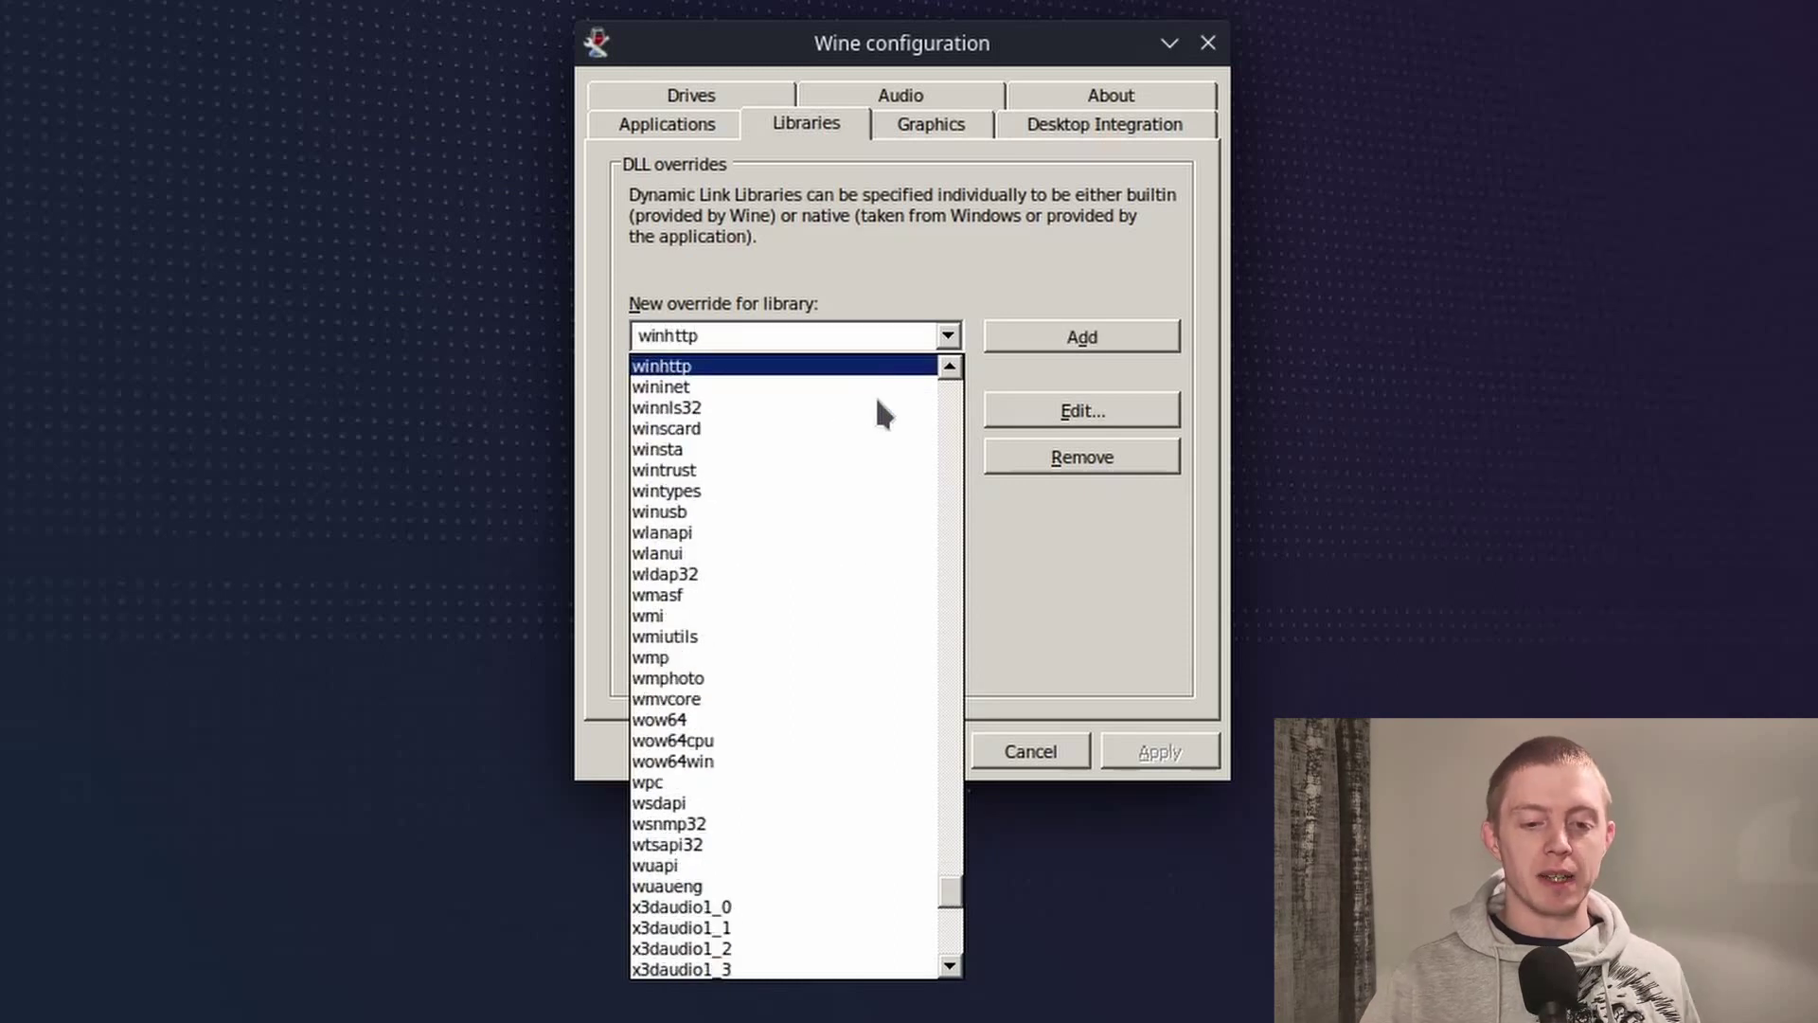
left_click(874, 367)
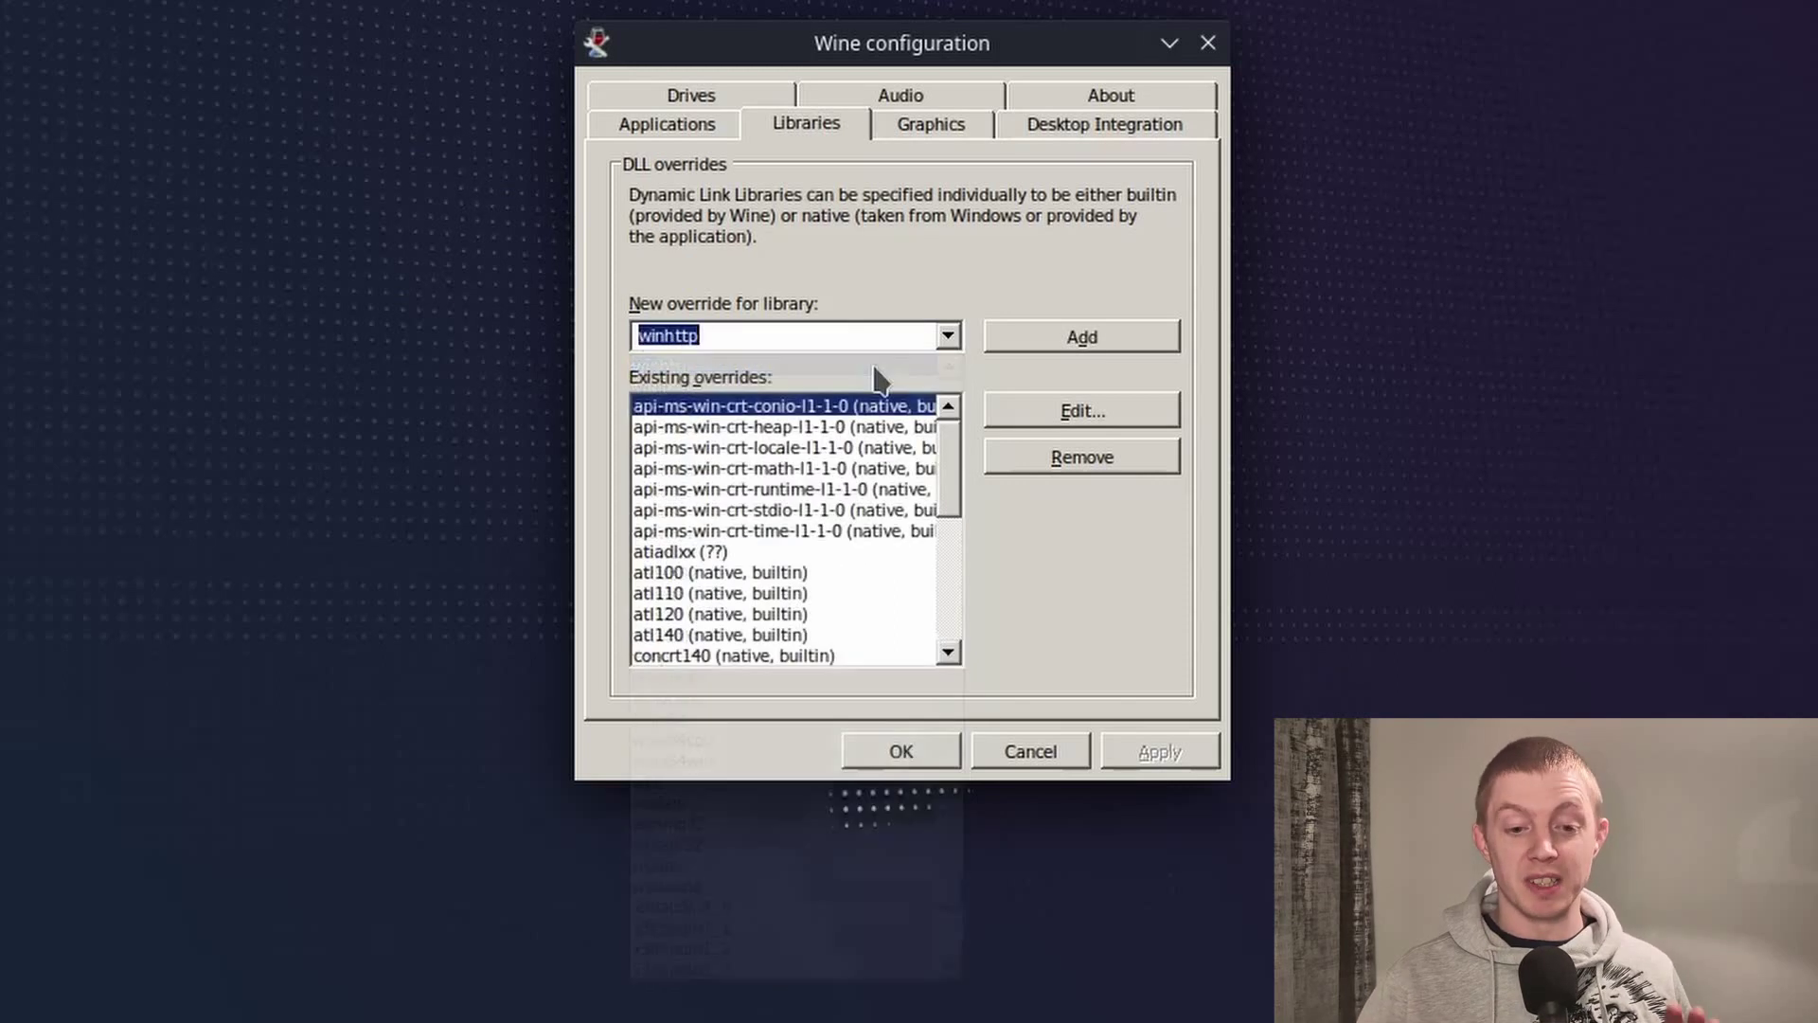
left_click(1042, 342)
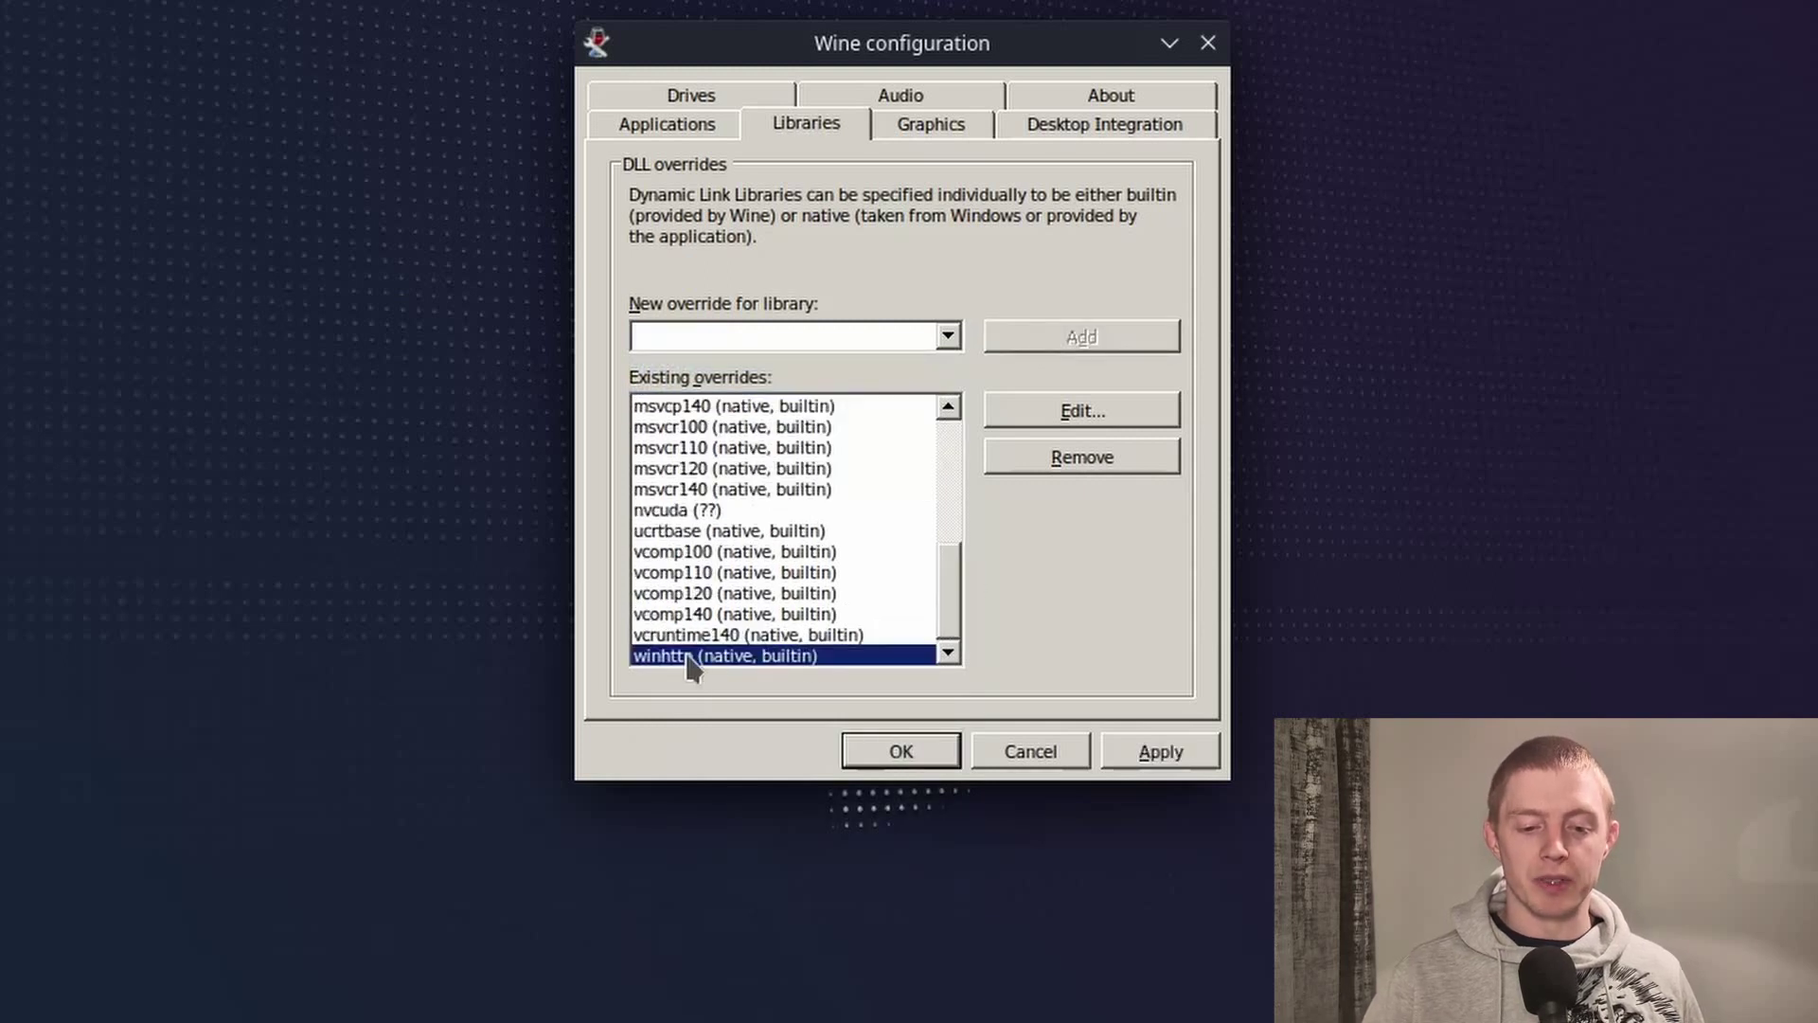
left_click(1155, 758)
left_click(921, 751)
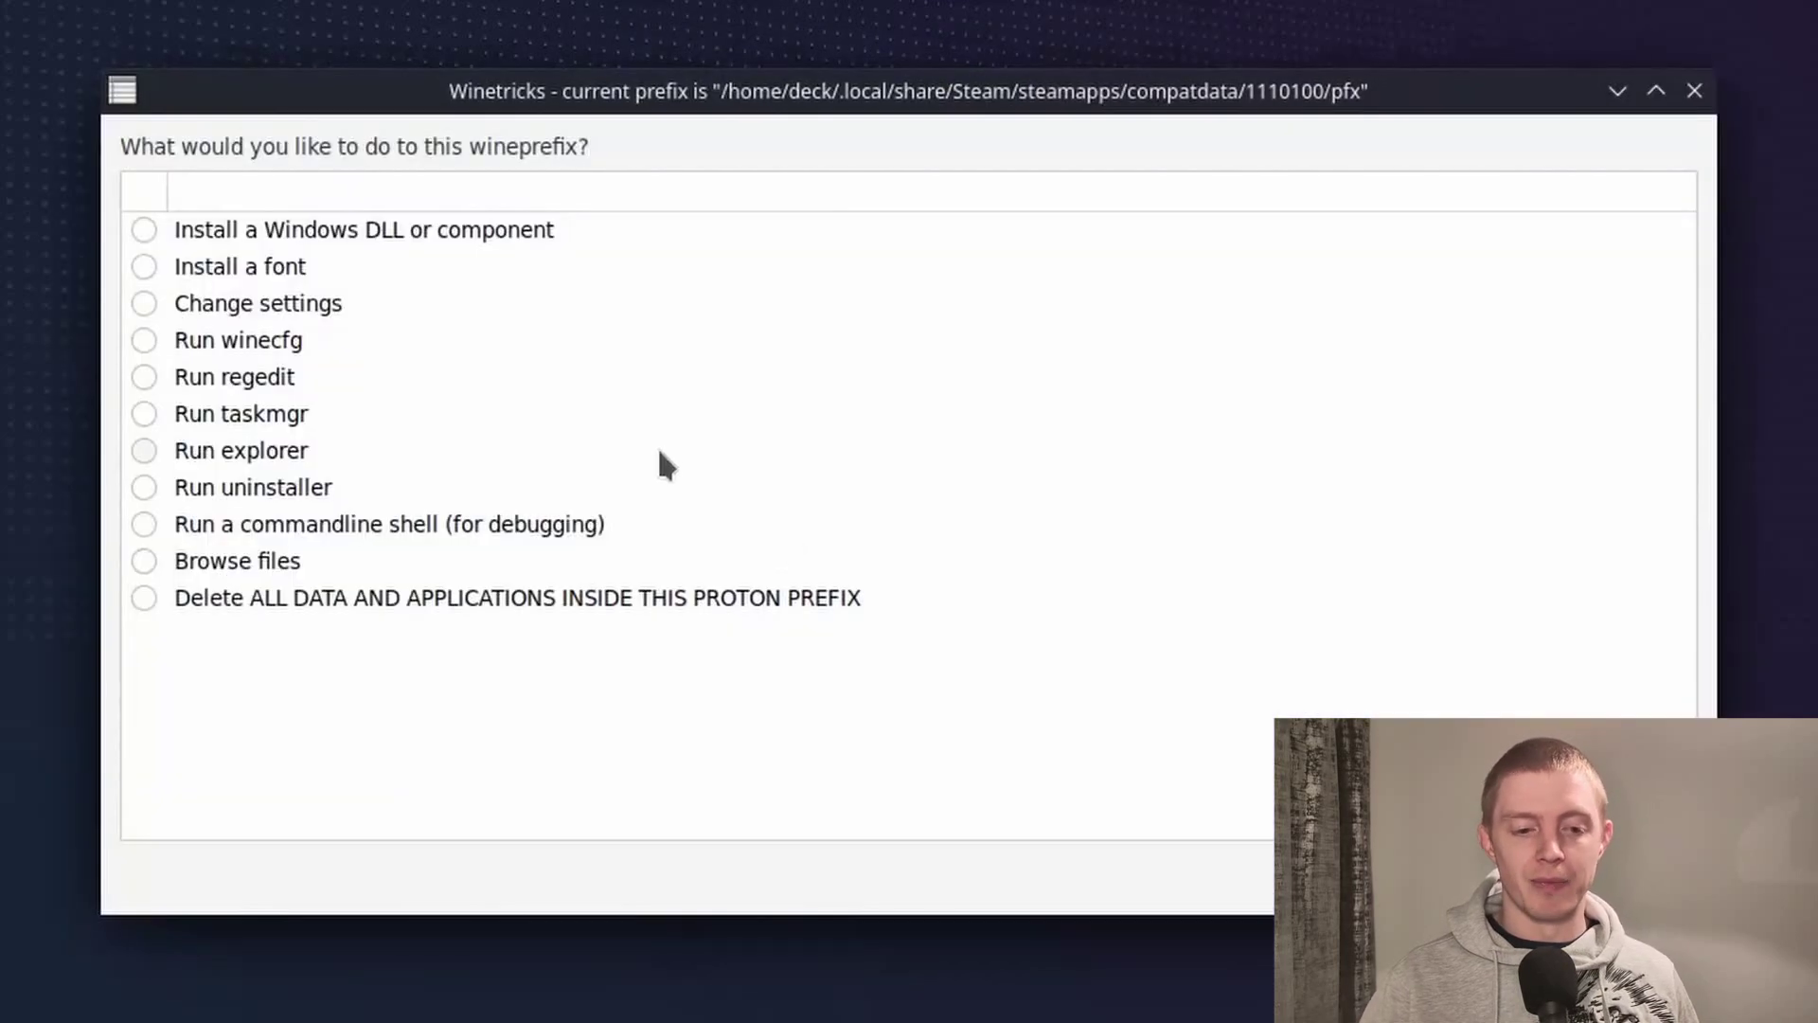
- Rerun winecfg, confirm winhttp is listed as native, builtin, and cancel without changes
left_click(263, 353)
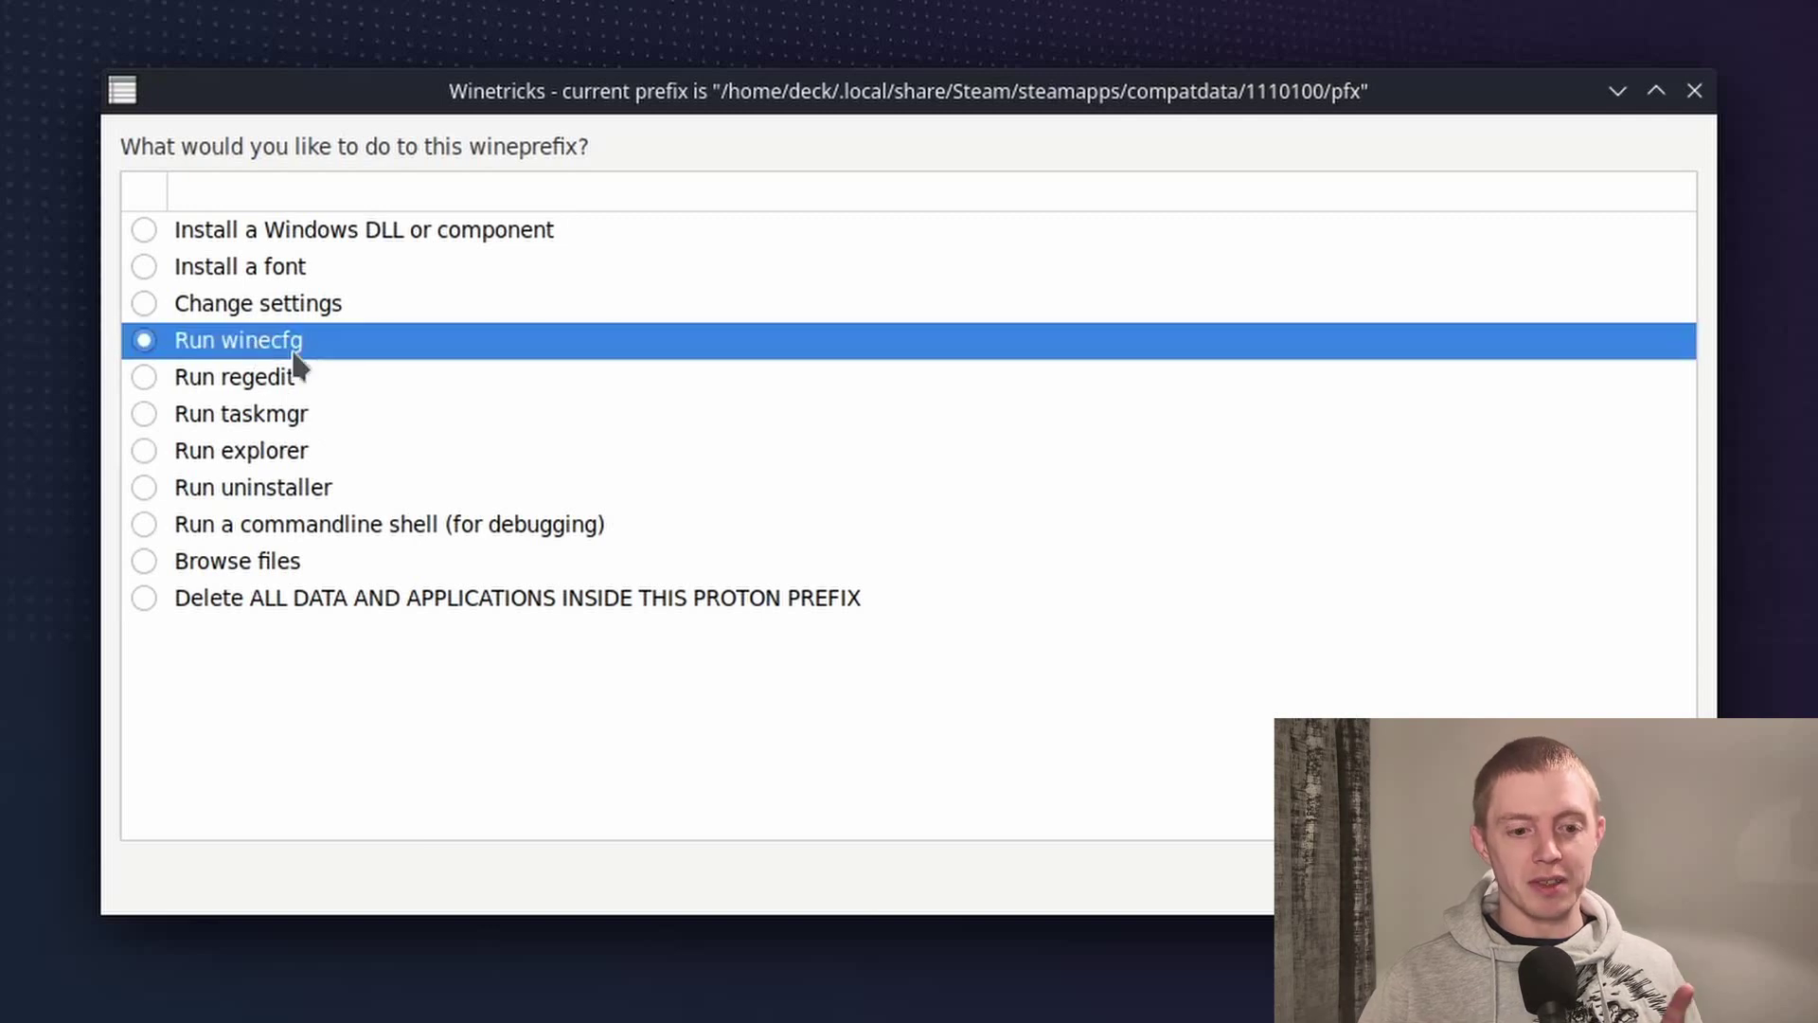
key("Return")
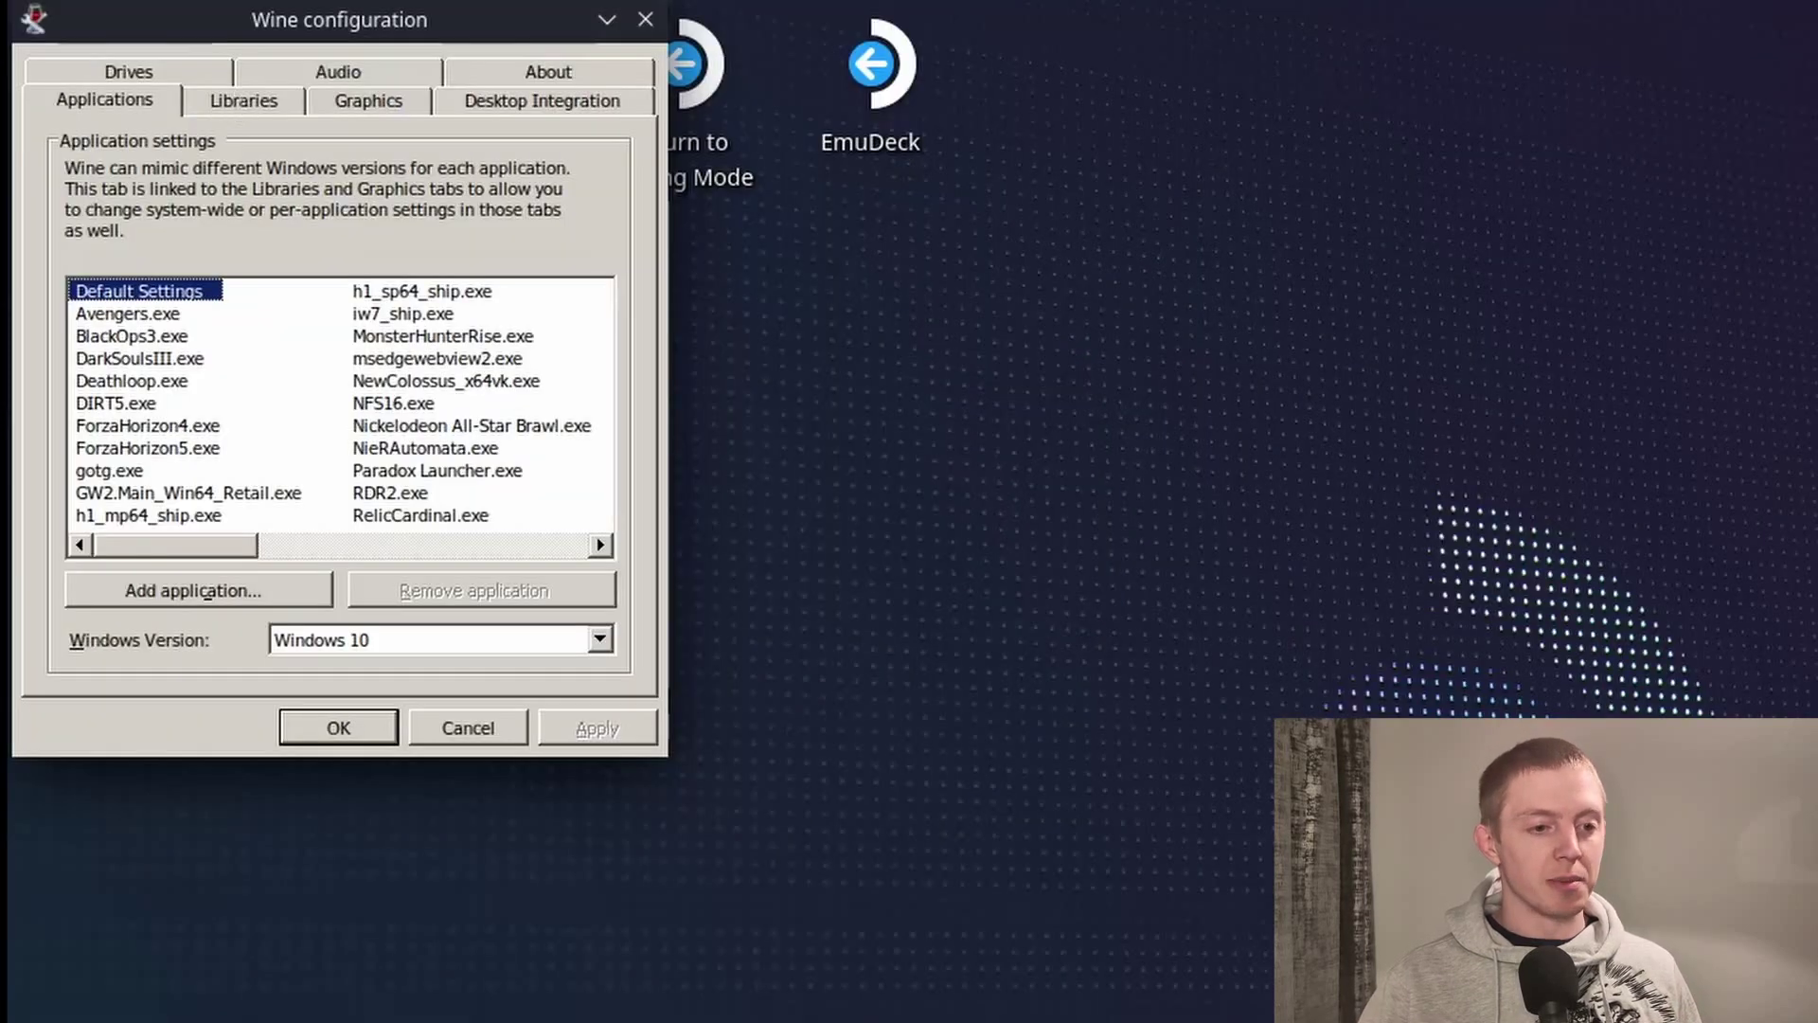
left_click(241, 100)
scroll(255, 559, "down", 7)
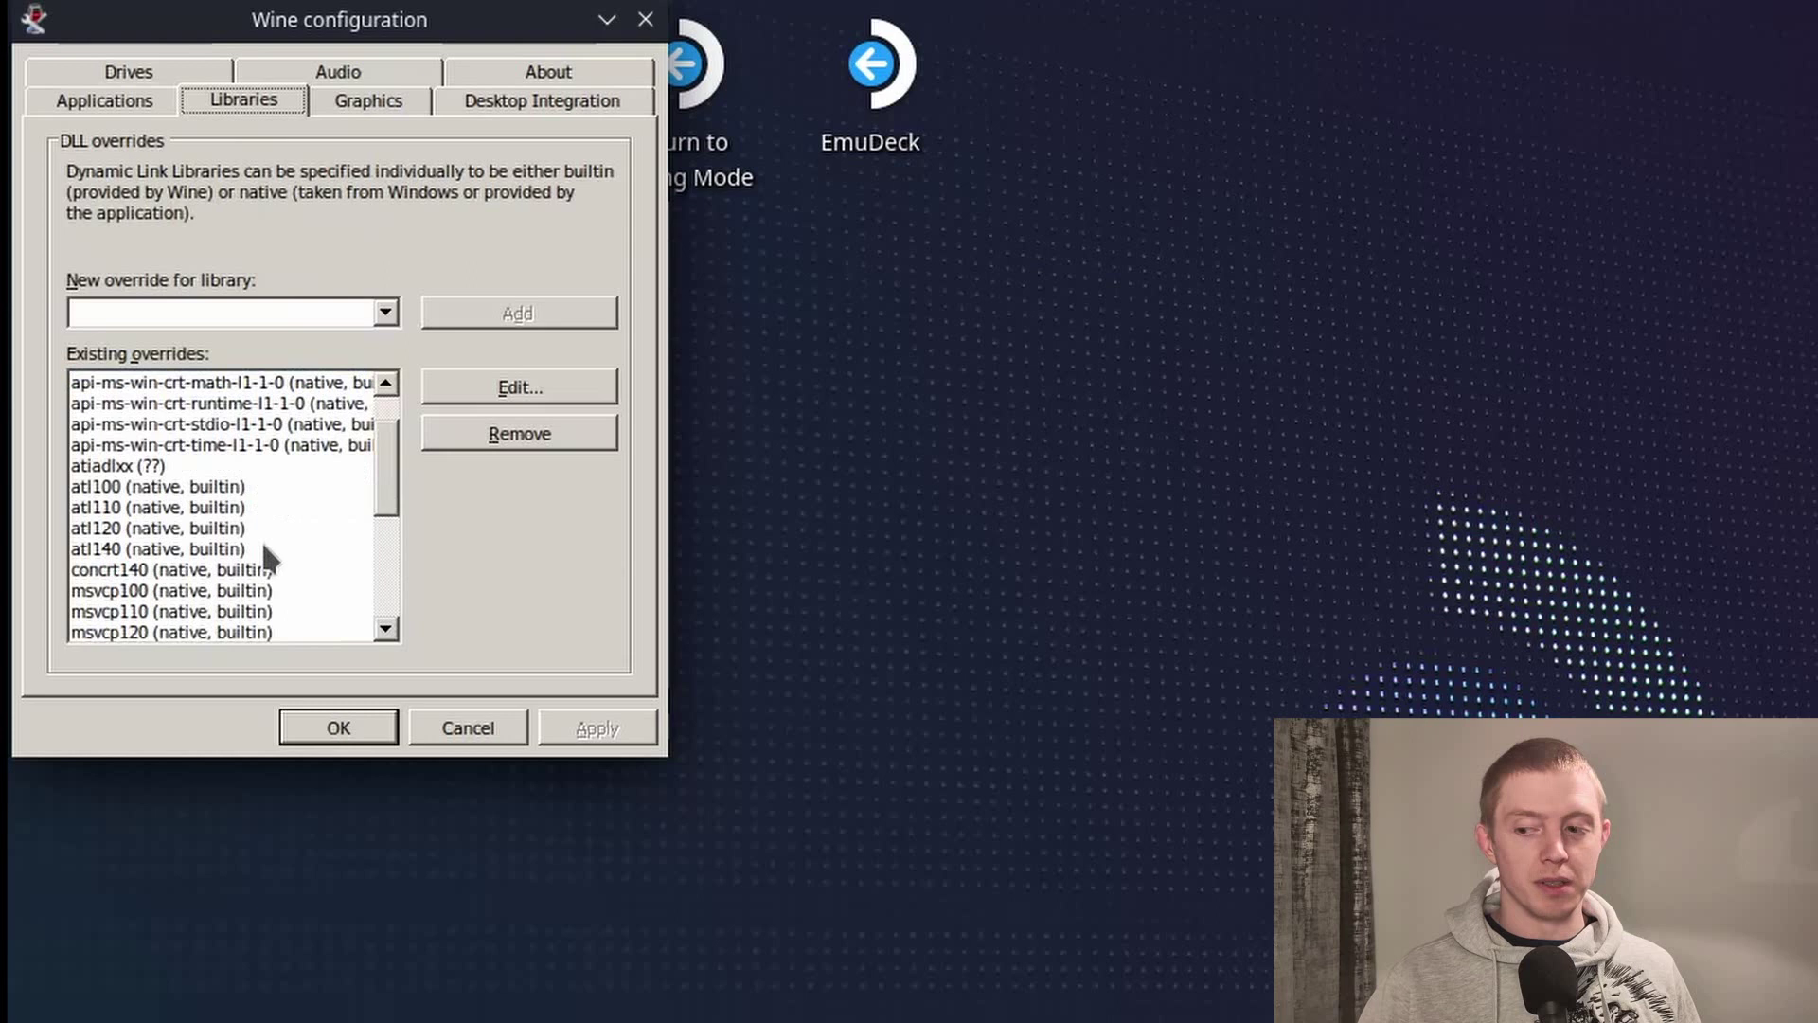
left_click(170, 632)
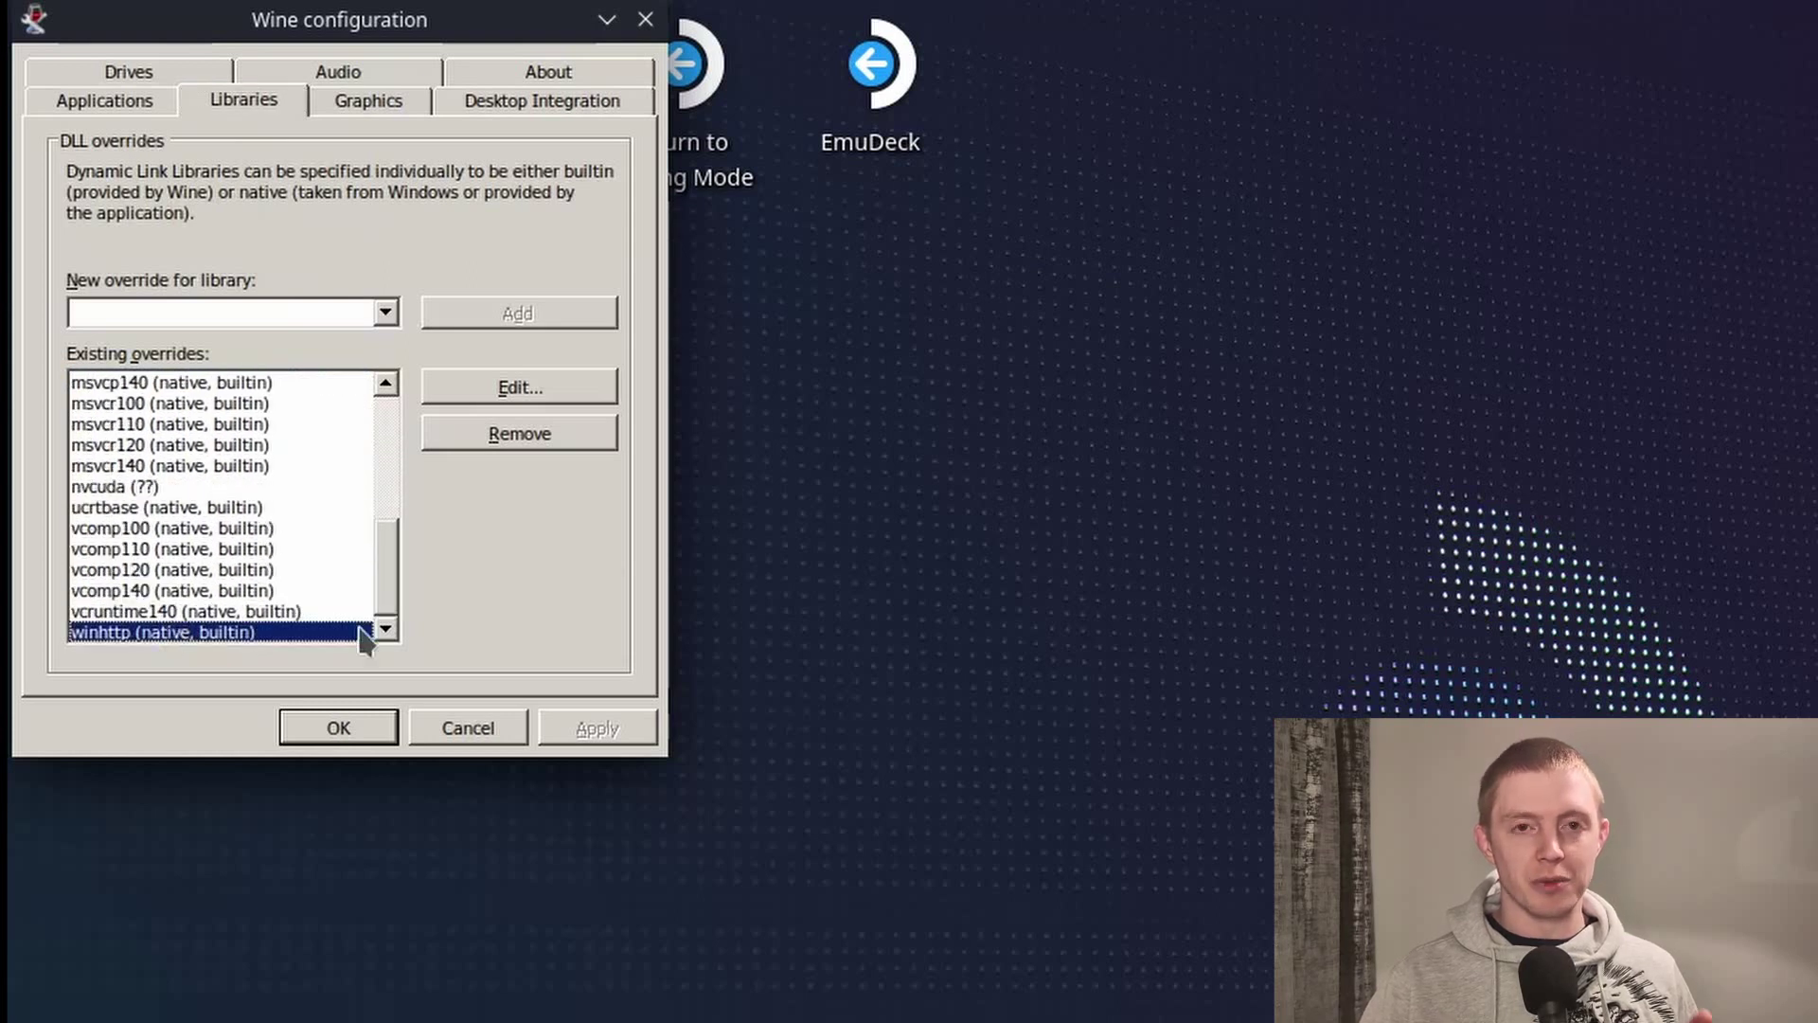
left_click(460, 737)
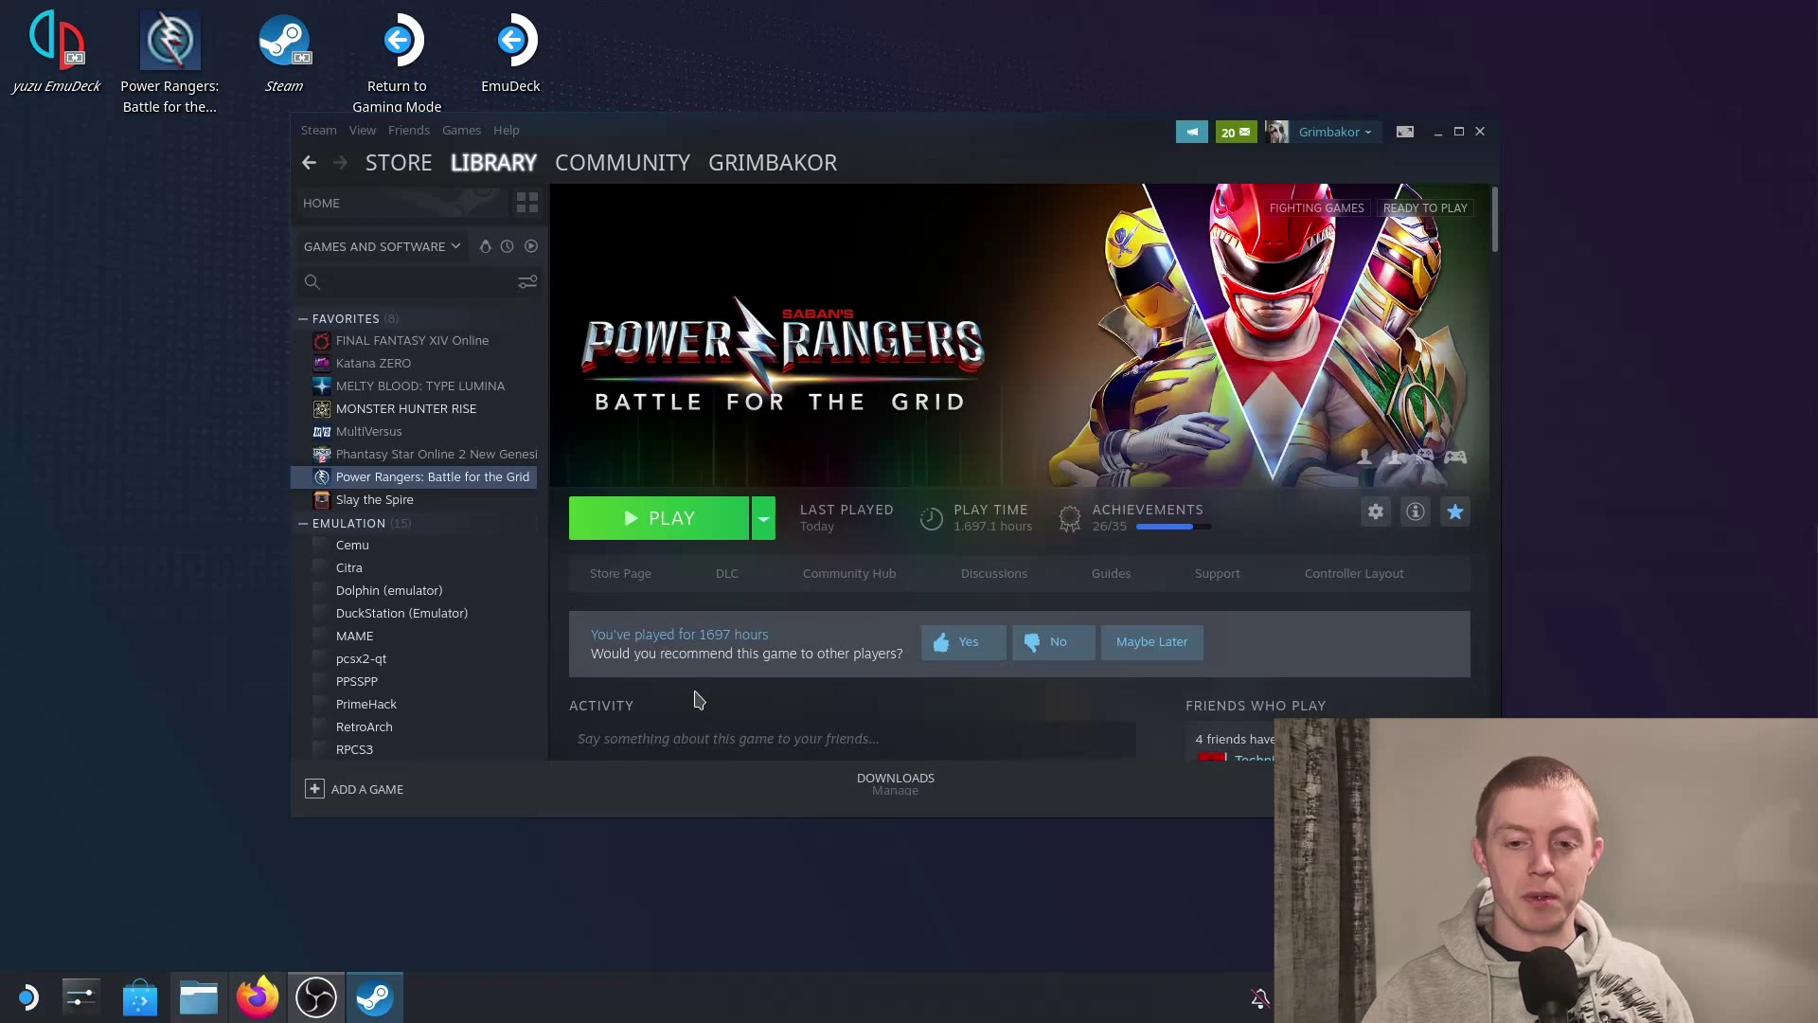
- Play Battle for the Grid from Steam and wait for GrimbaHack v0.2.1's menu bar on the title screen
left_click(672, 517)
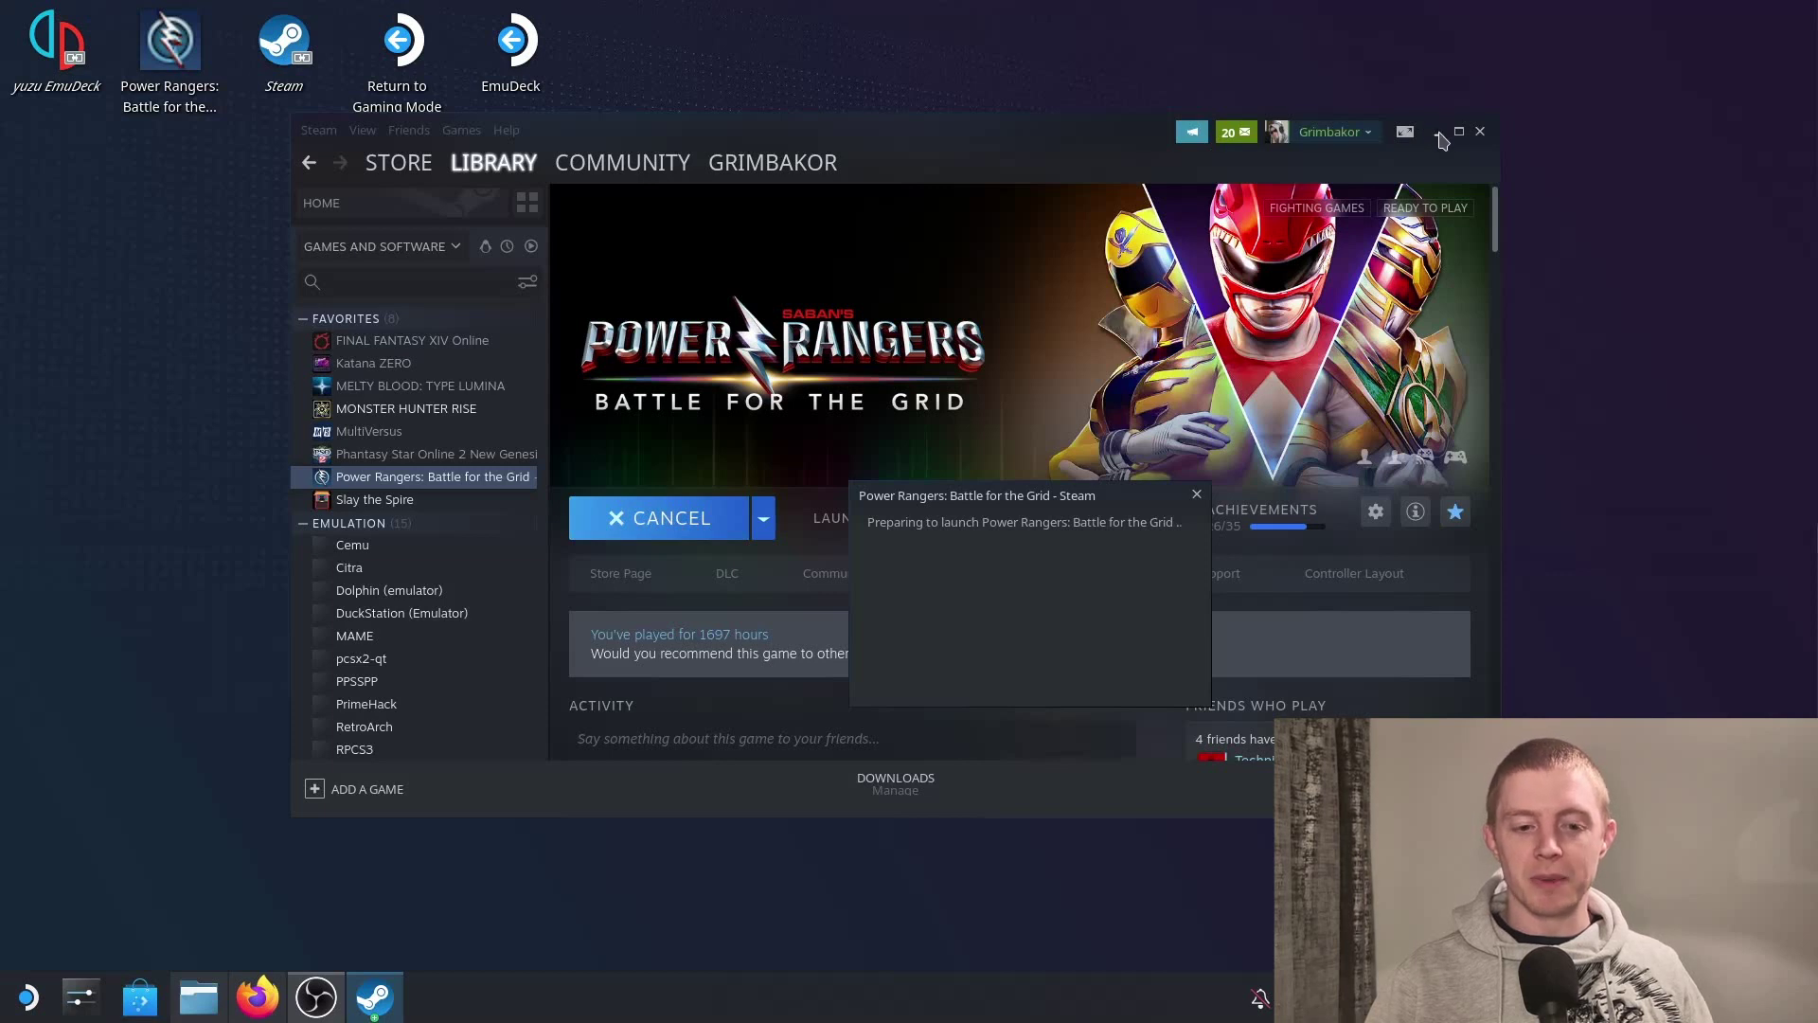
left_click_drag(1089, 142, 1127, 134)
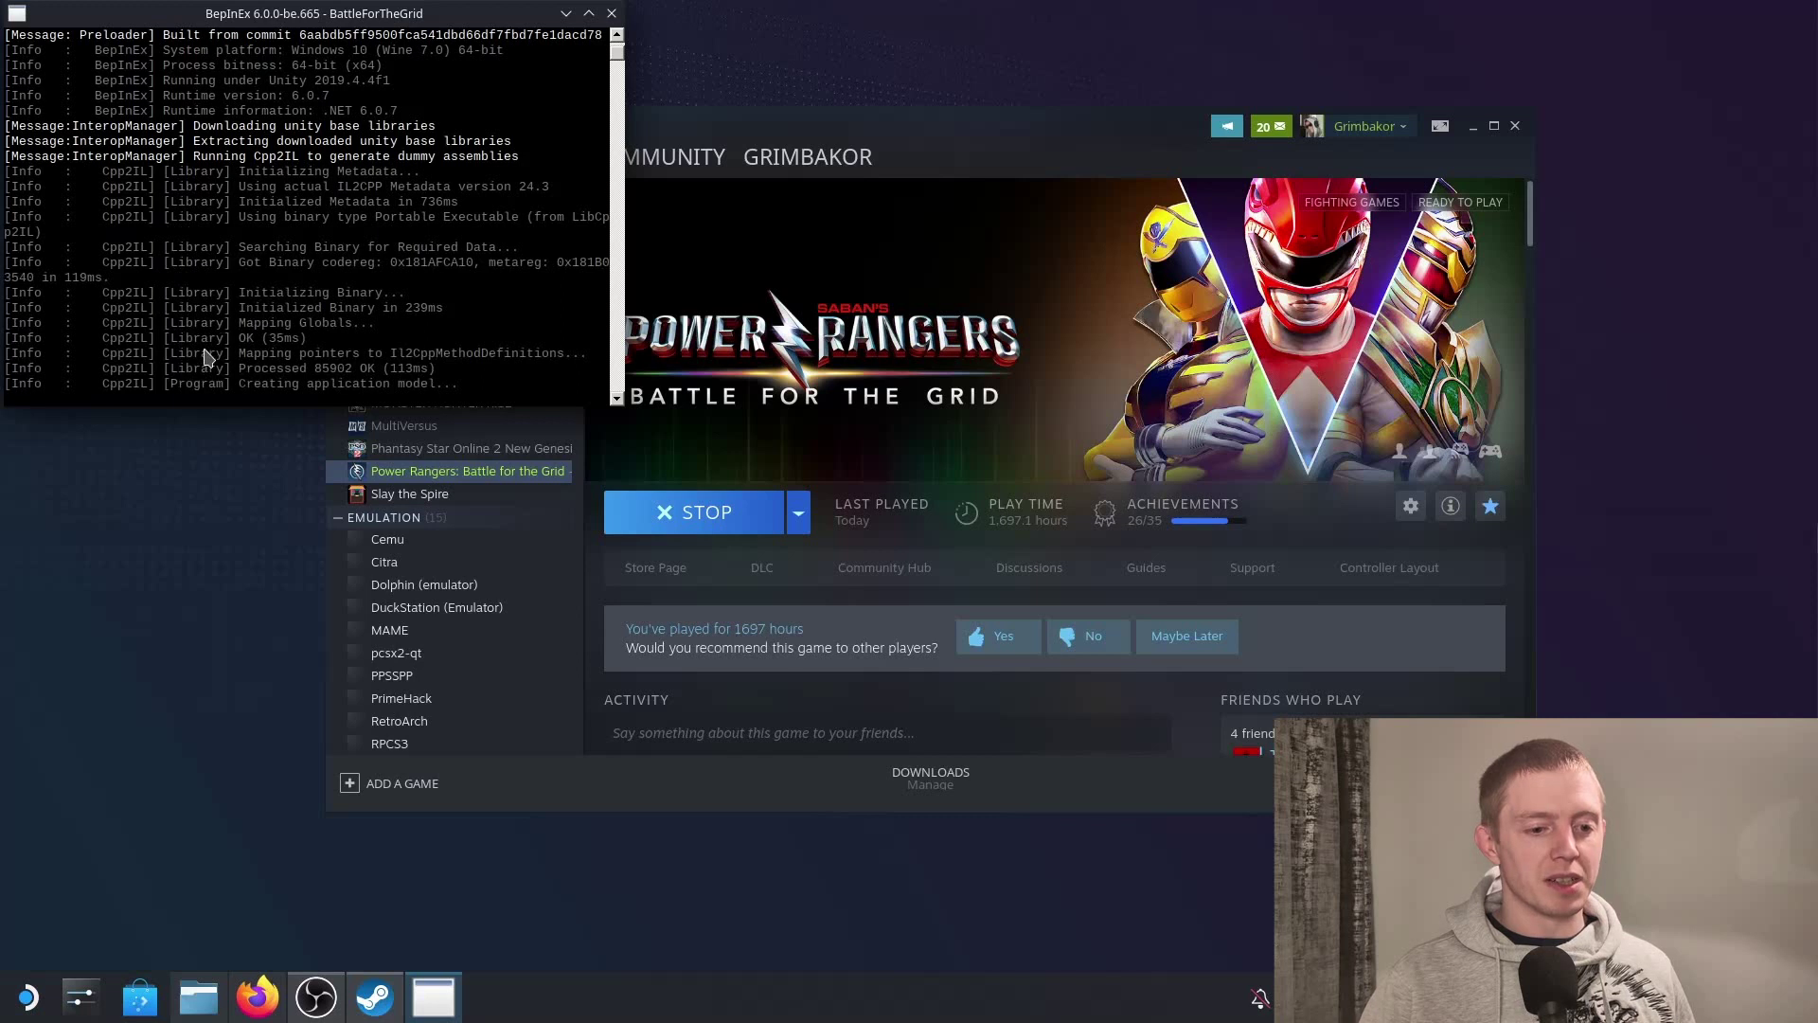
scroll(216, 346, "up", 1)
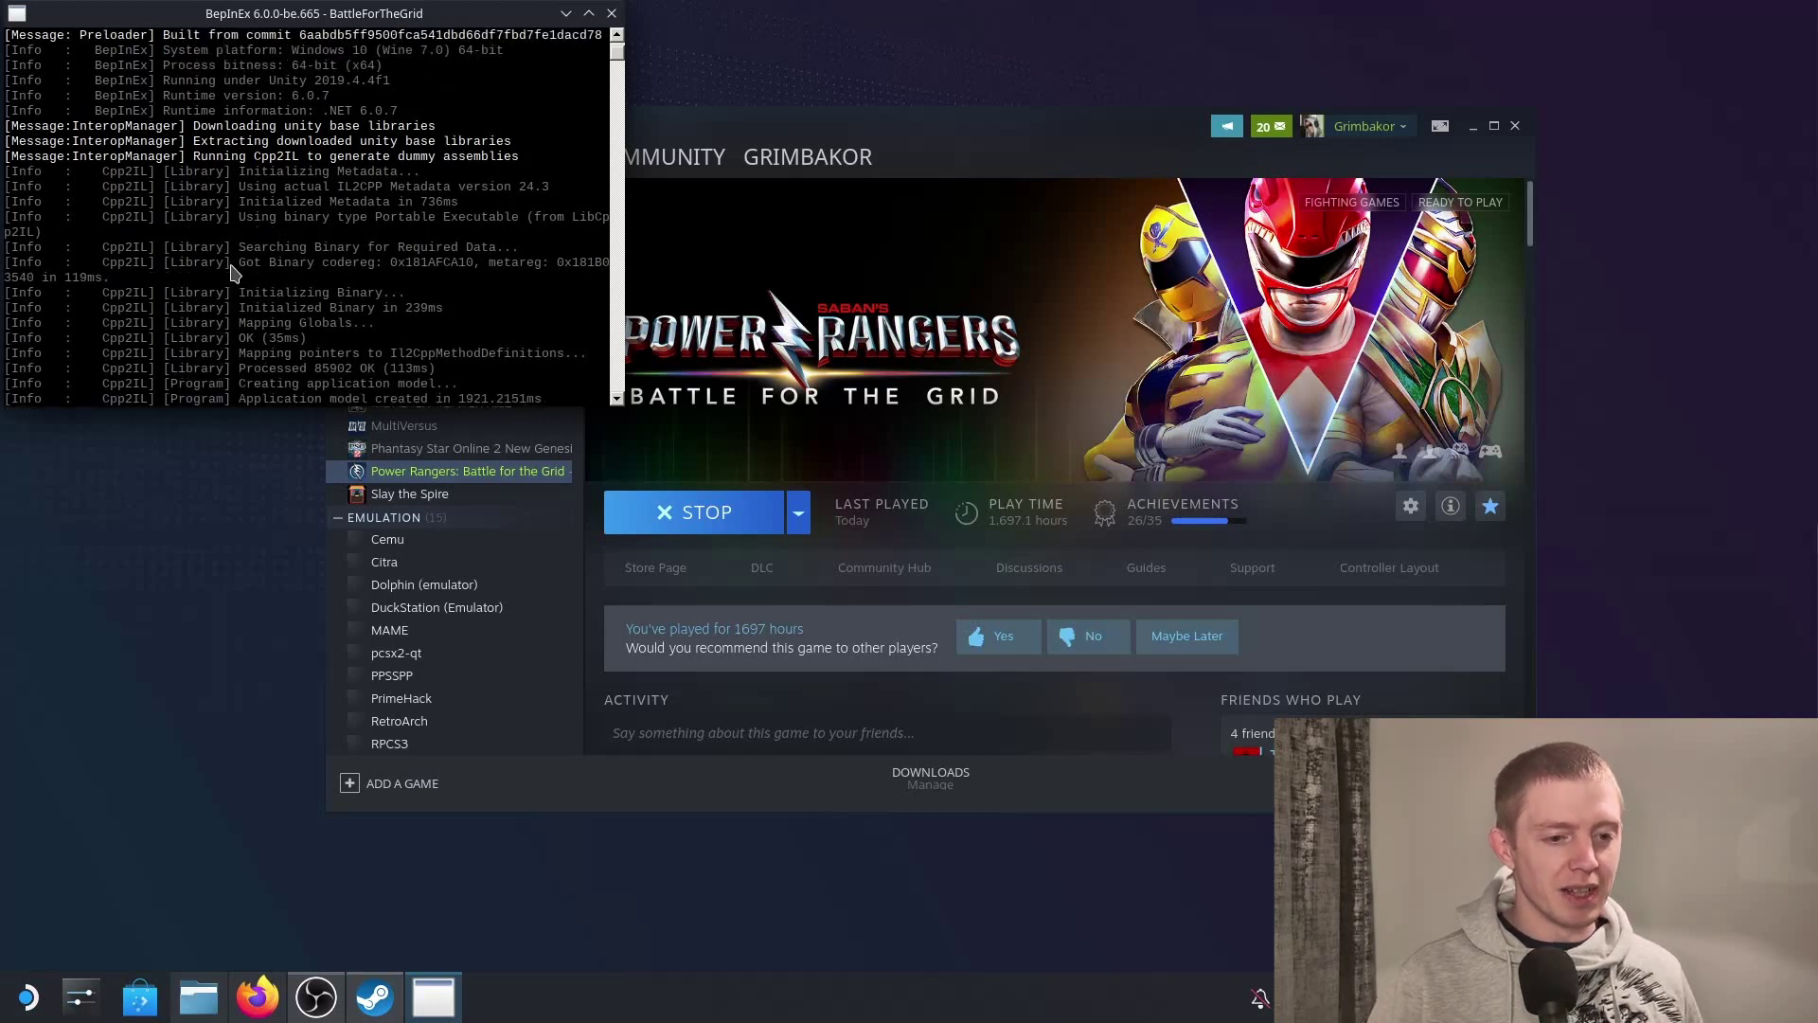
scroll(263, 272, "down", 2)
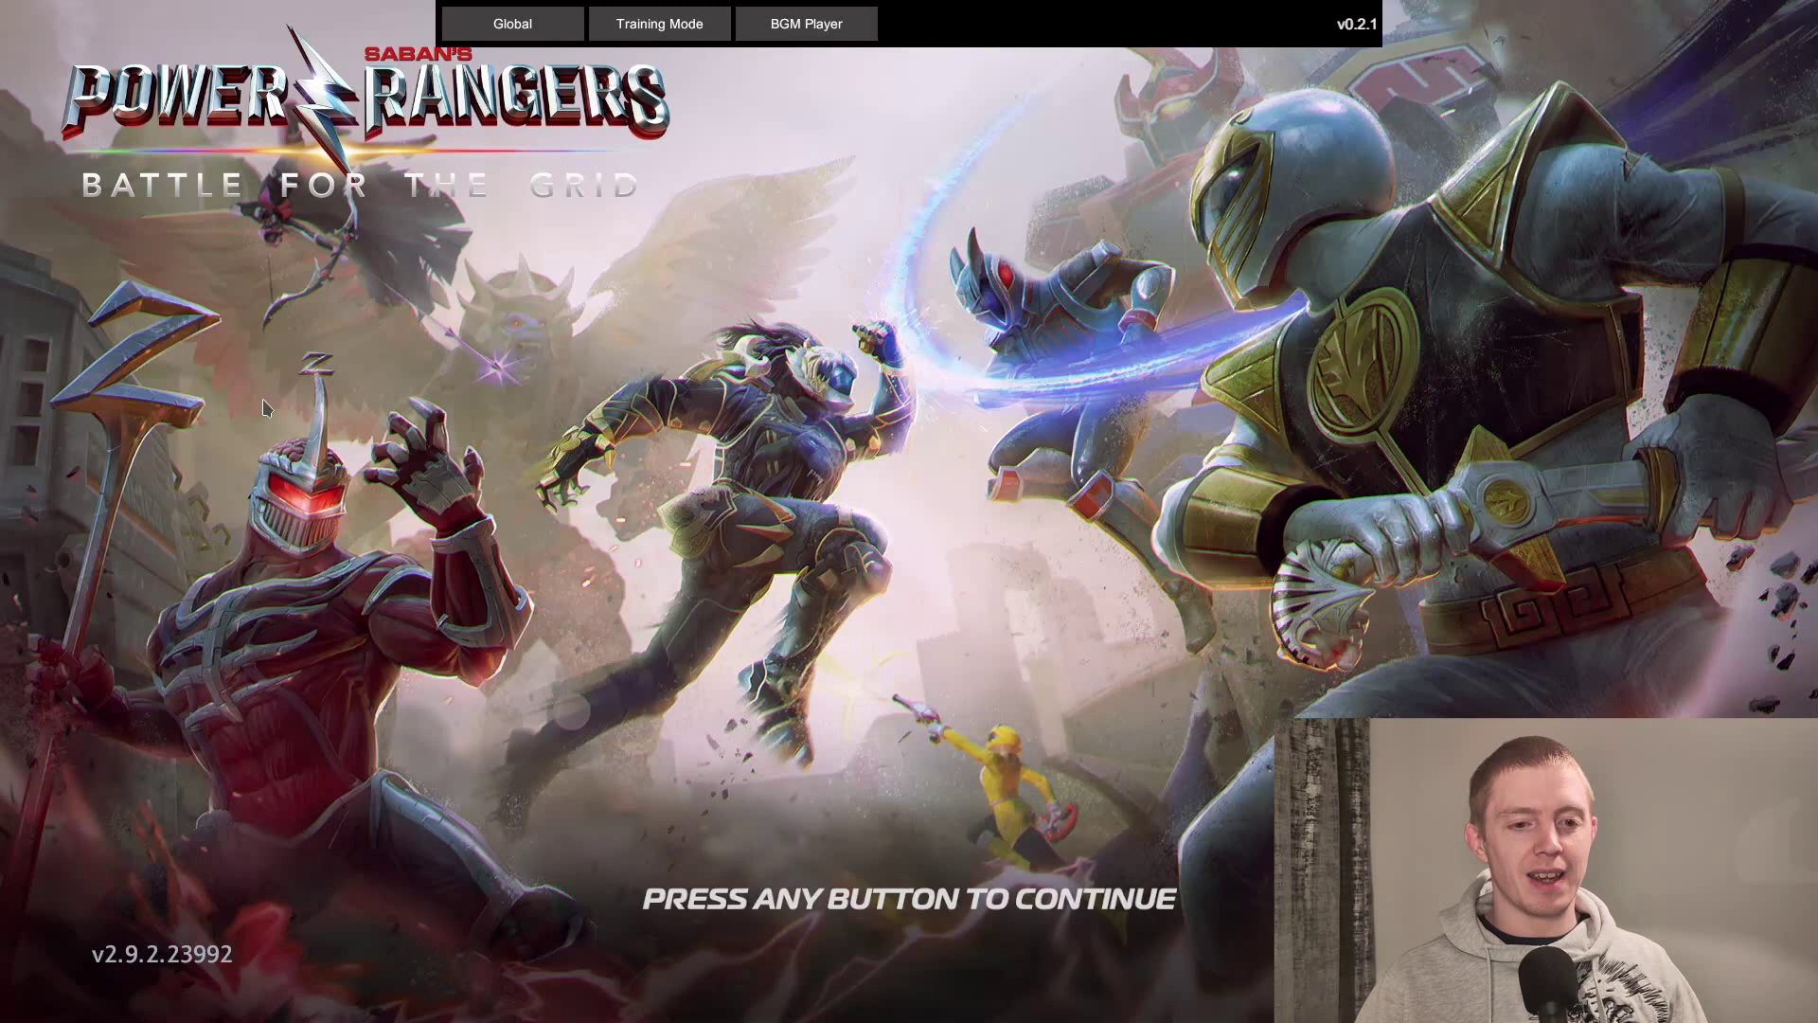
- Hide the GrimbaHack menu bar with Insert and quit the game to the desktop
key("Insert")
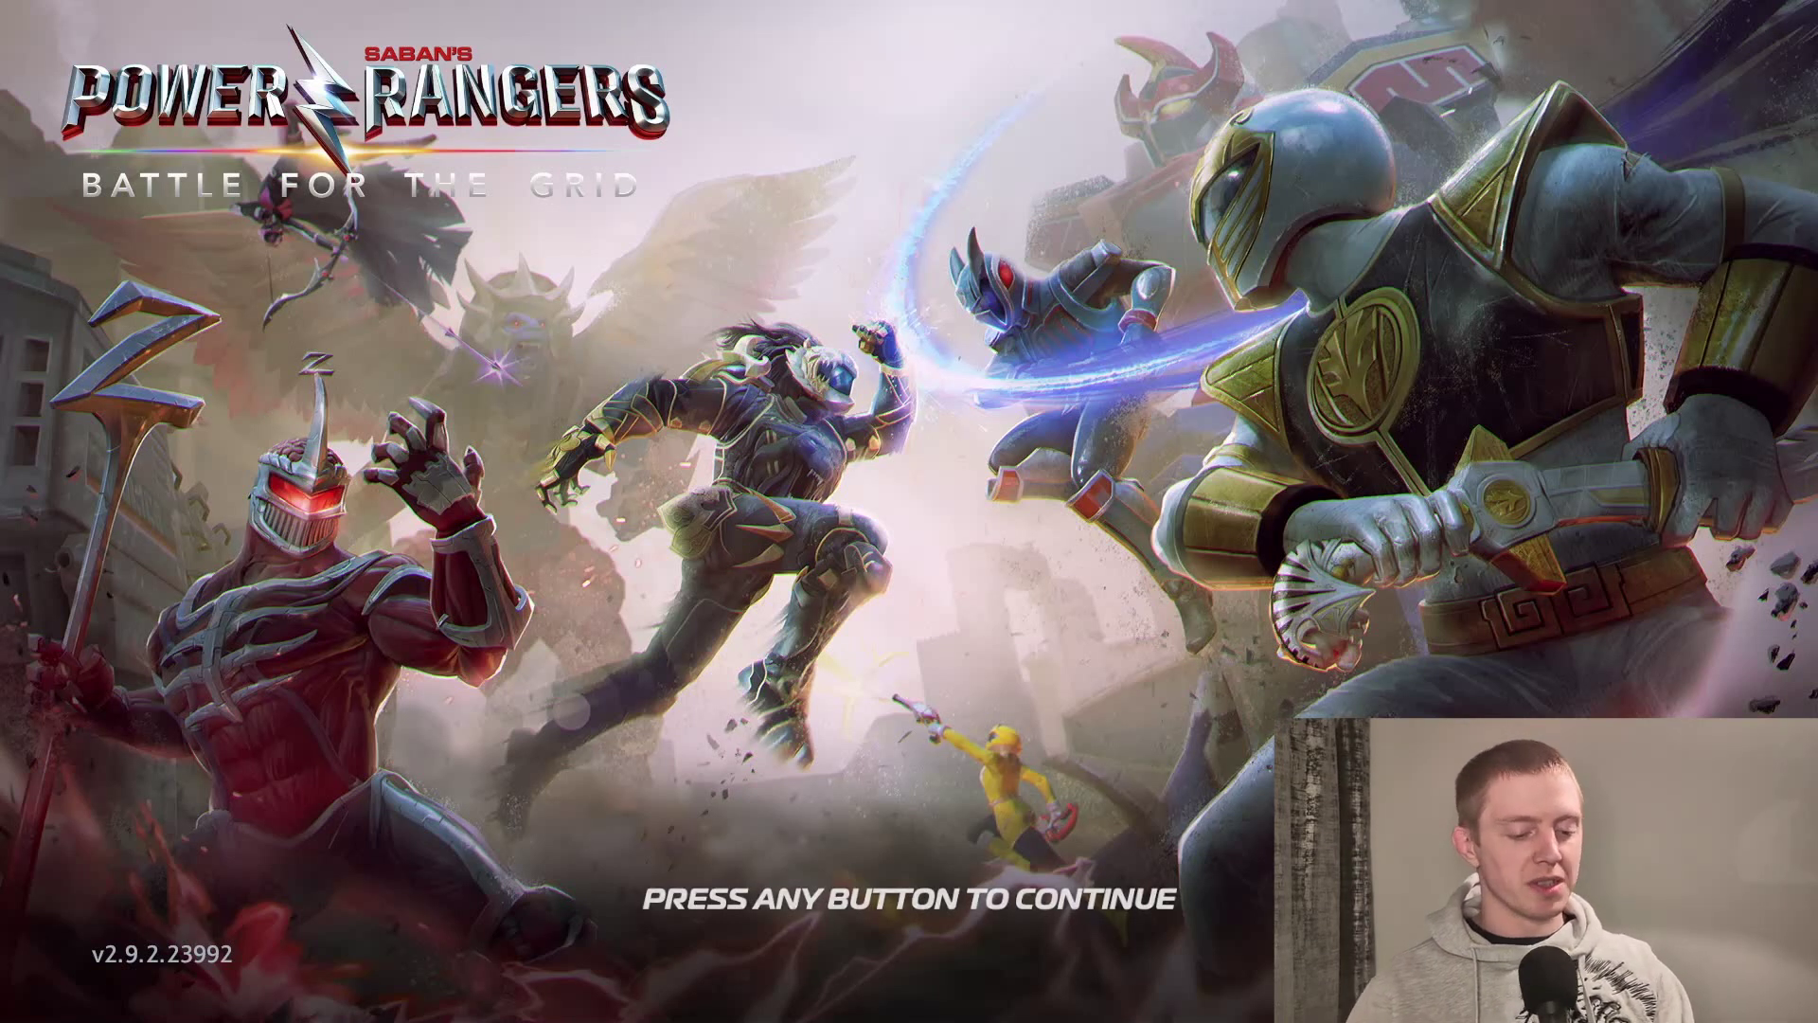
key("alt+Tab")
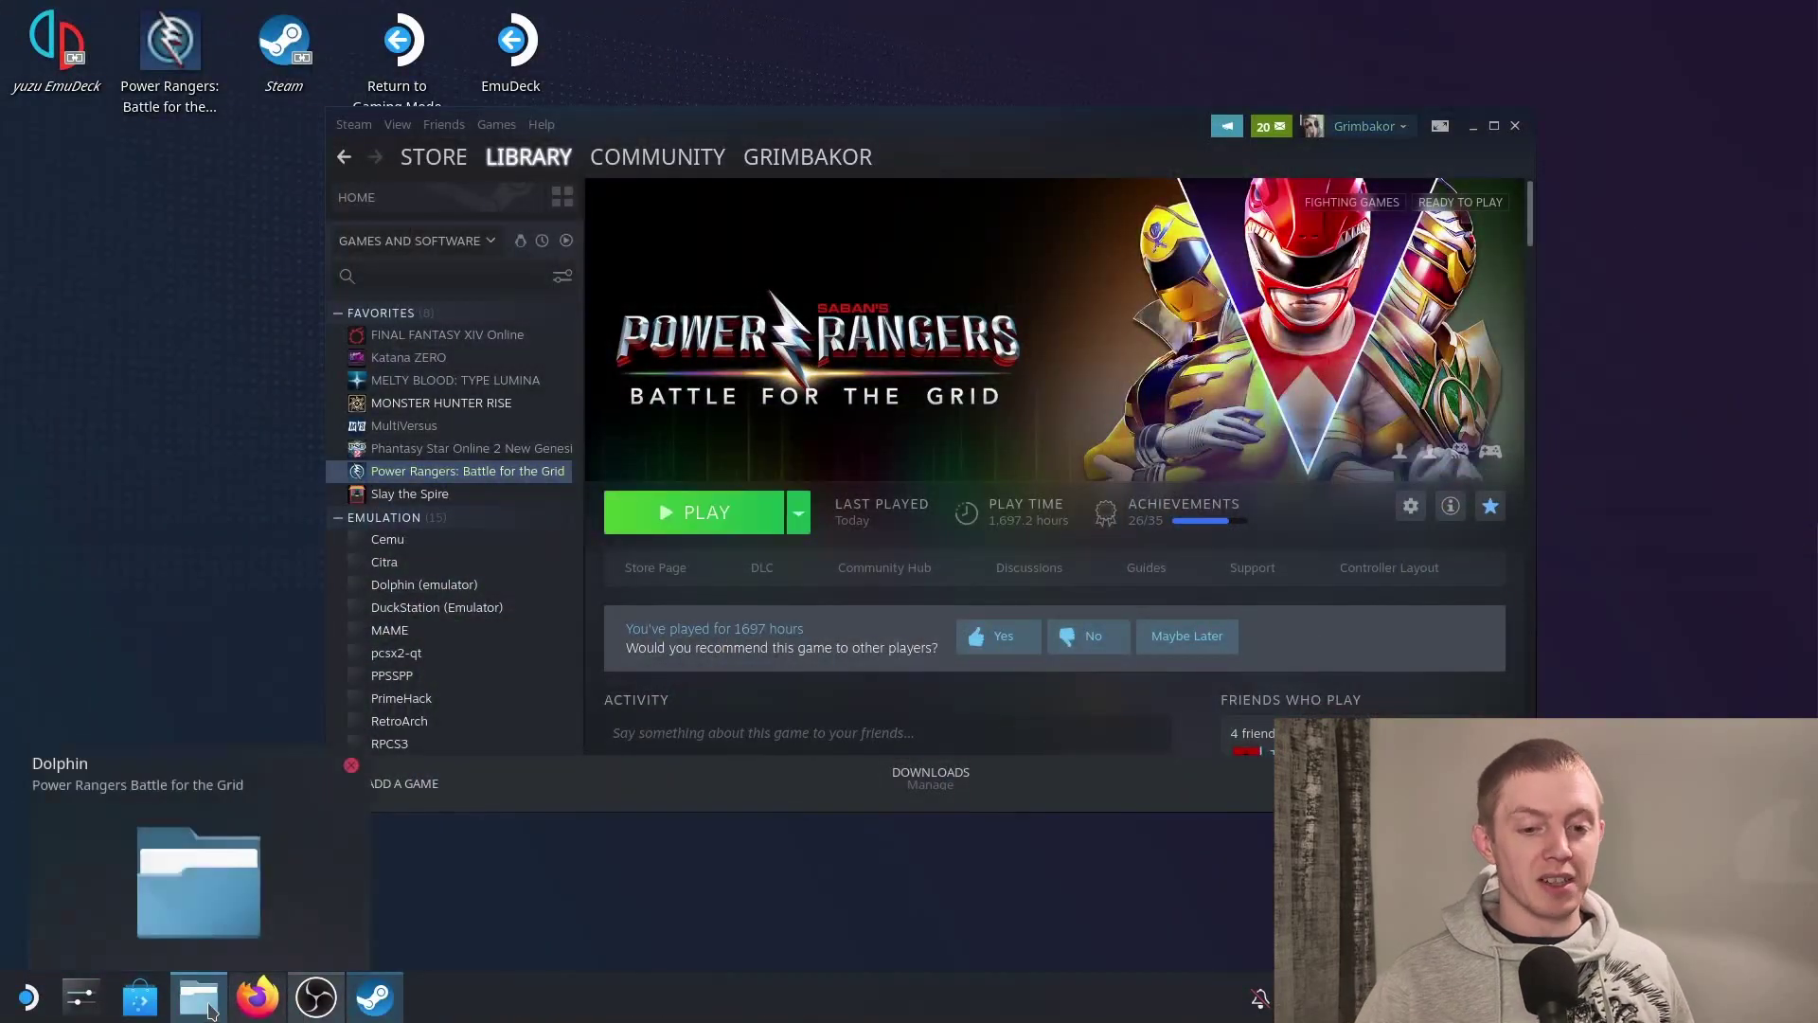
- Browse the game's local files to BepInEx/config, open BepInEx.cfg in Kate, and snap it left
left_click(1410, 505)
mouse_move(1345, 615)
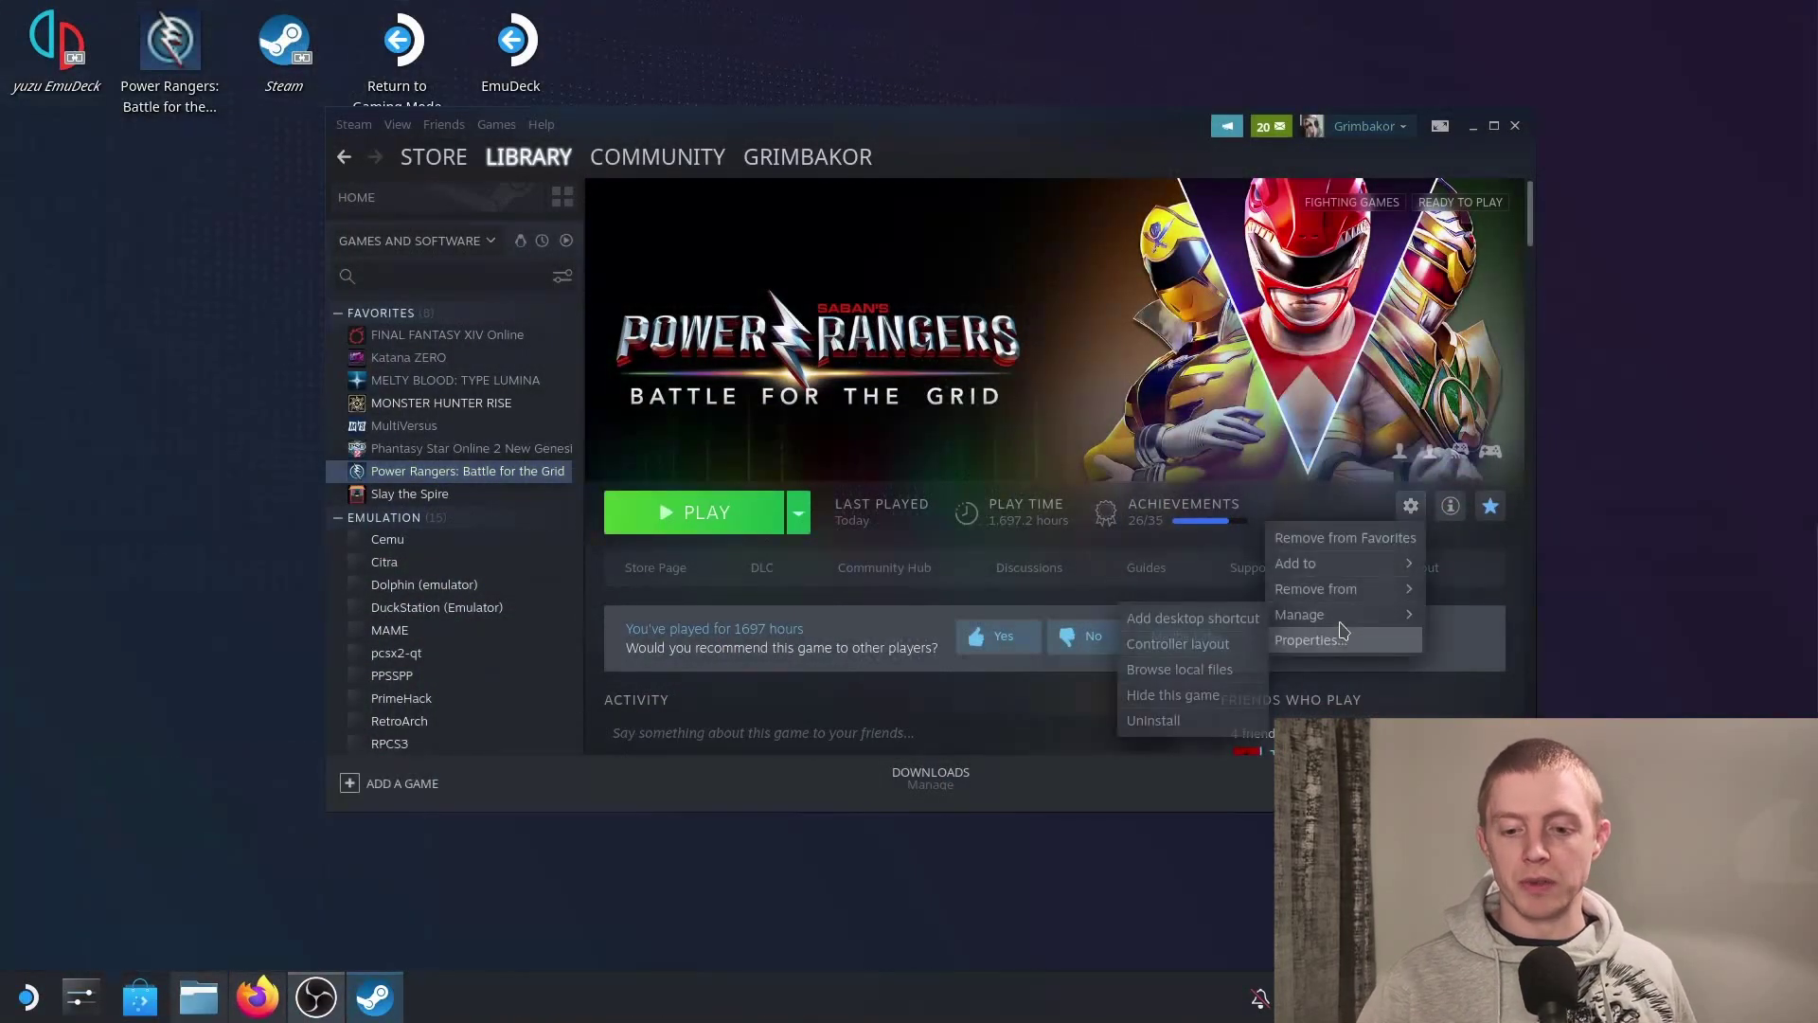
left_click(1179, 677)
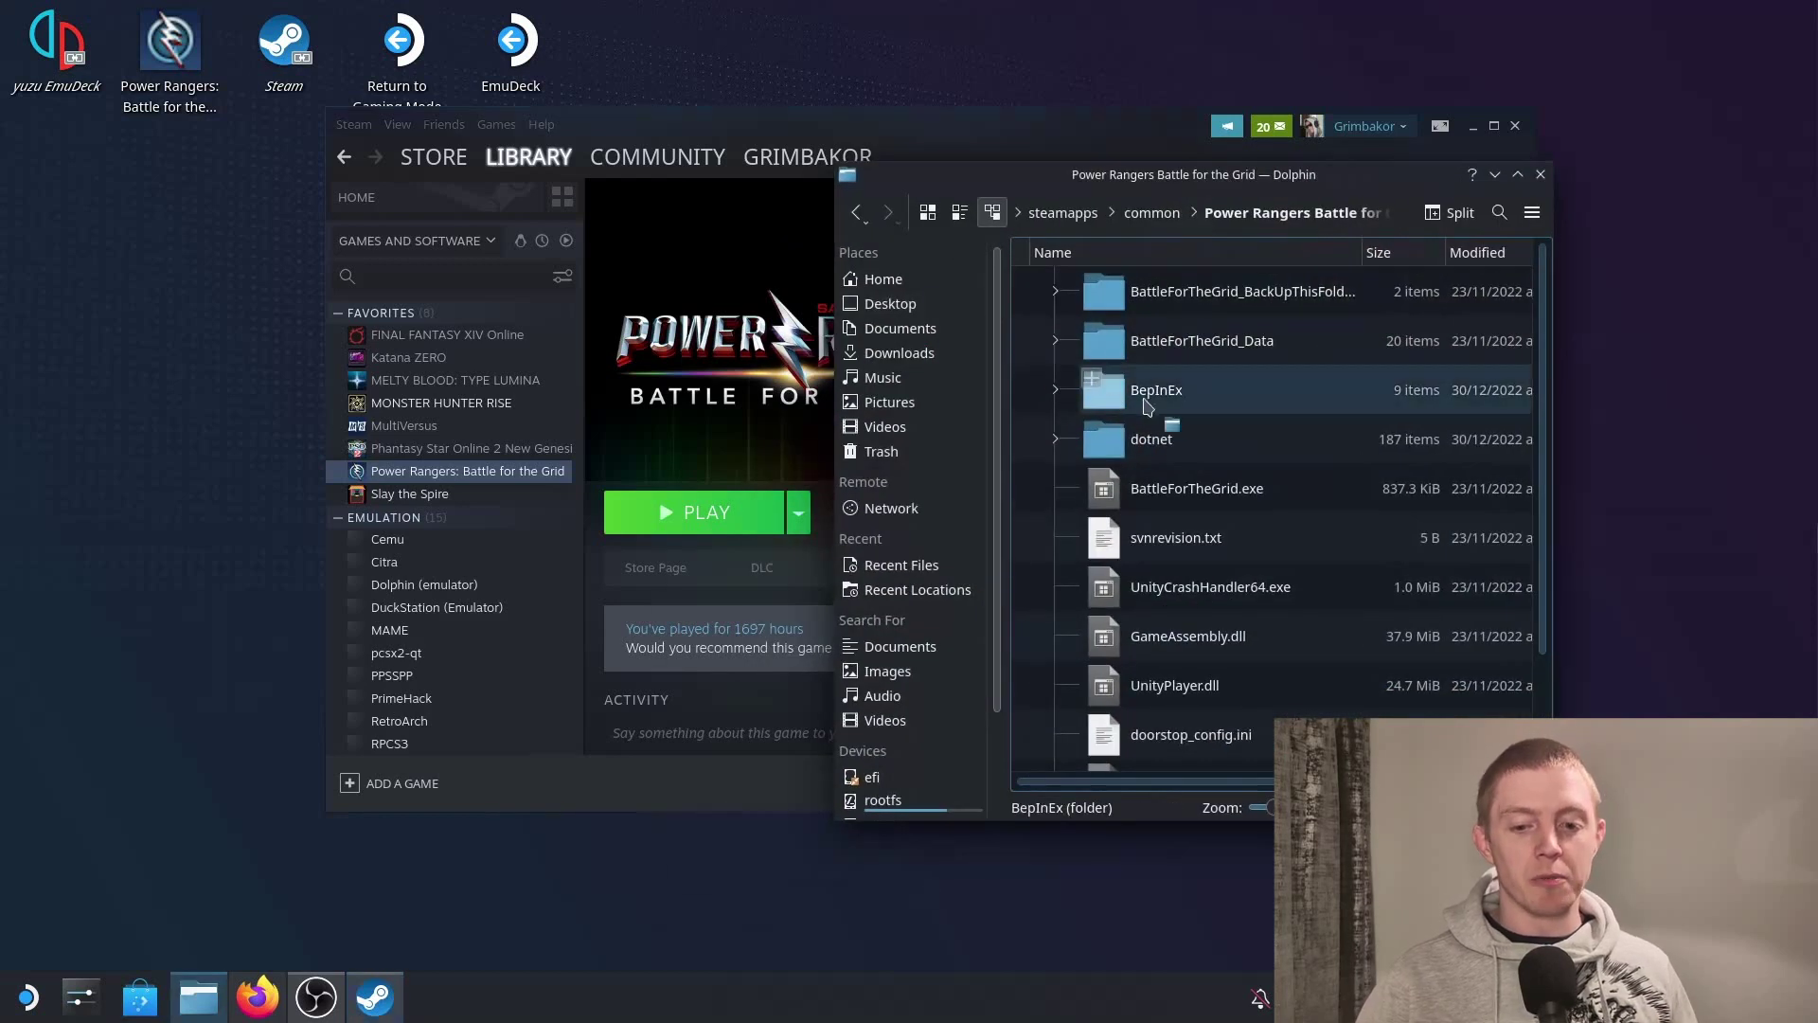
left_click(1148, 396)
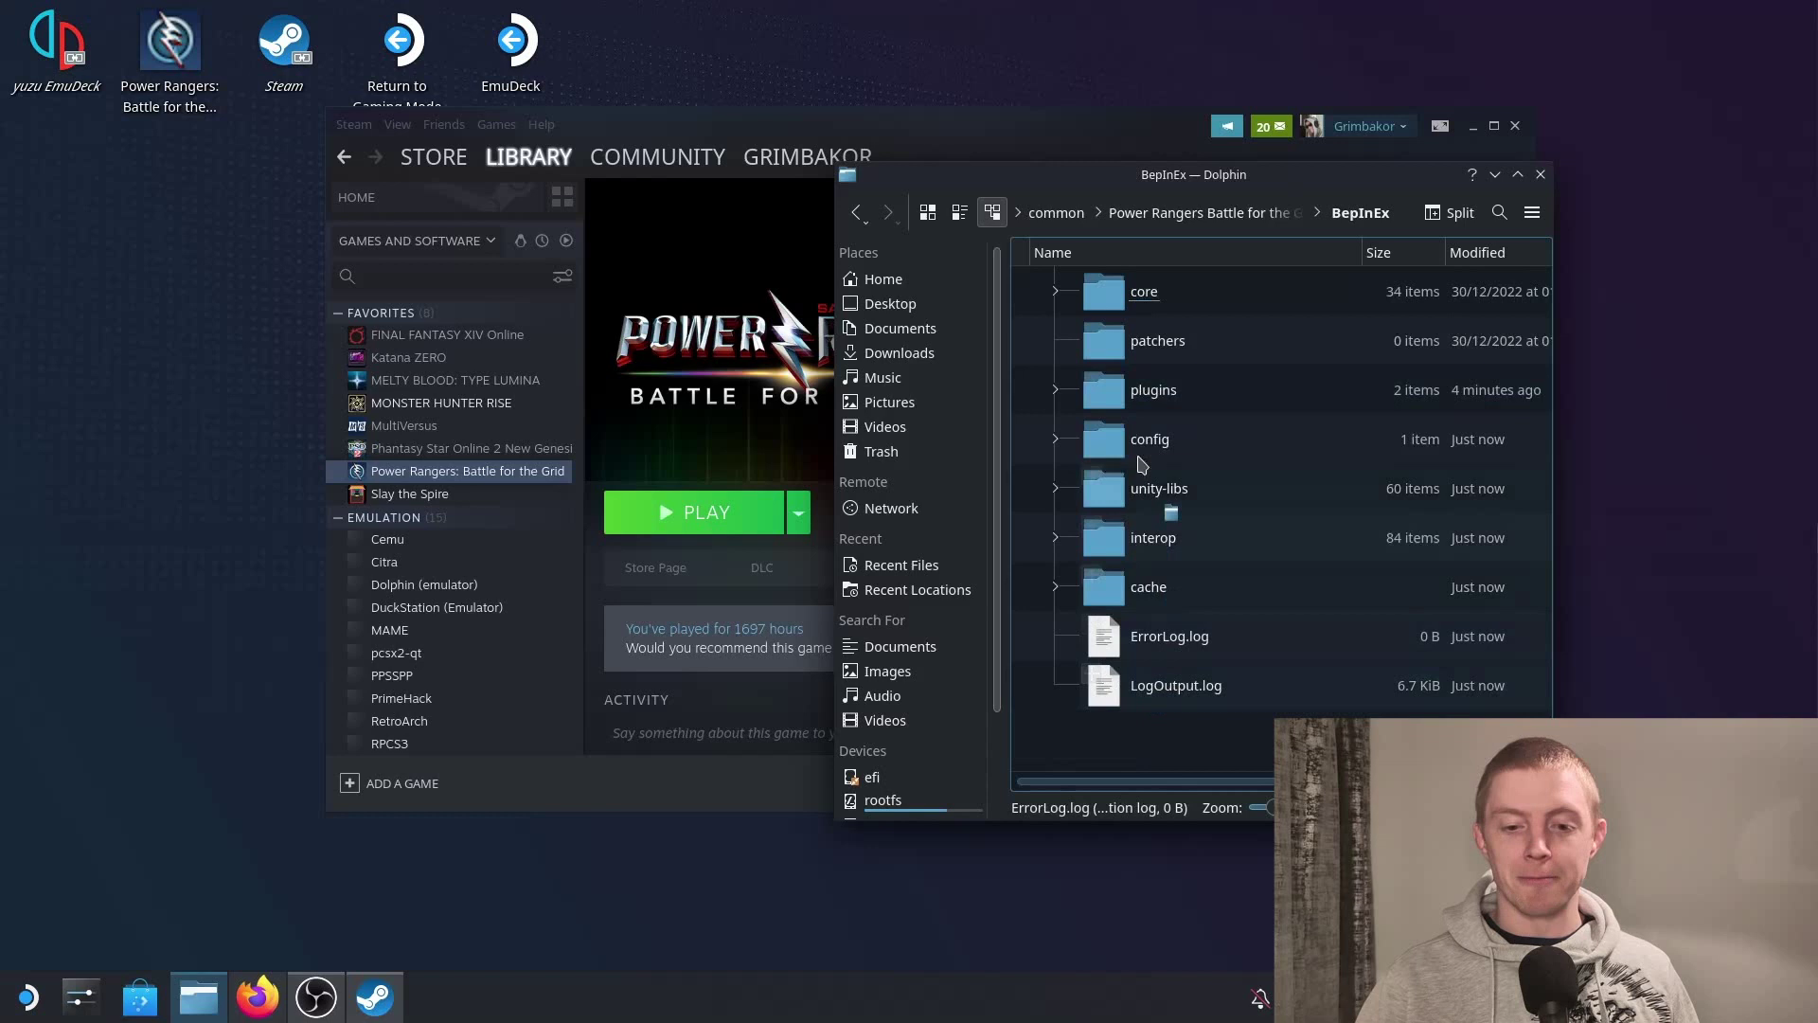
left_click(1188, 438)
left_click(1171, 295)
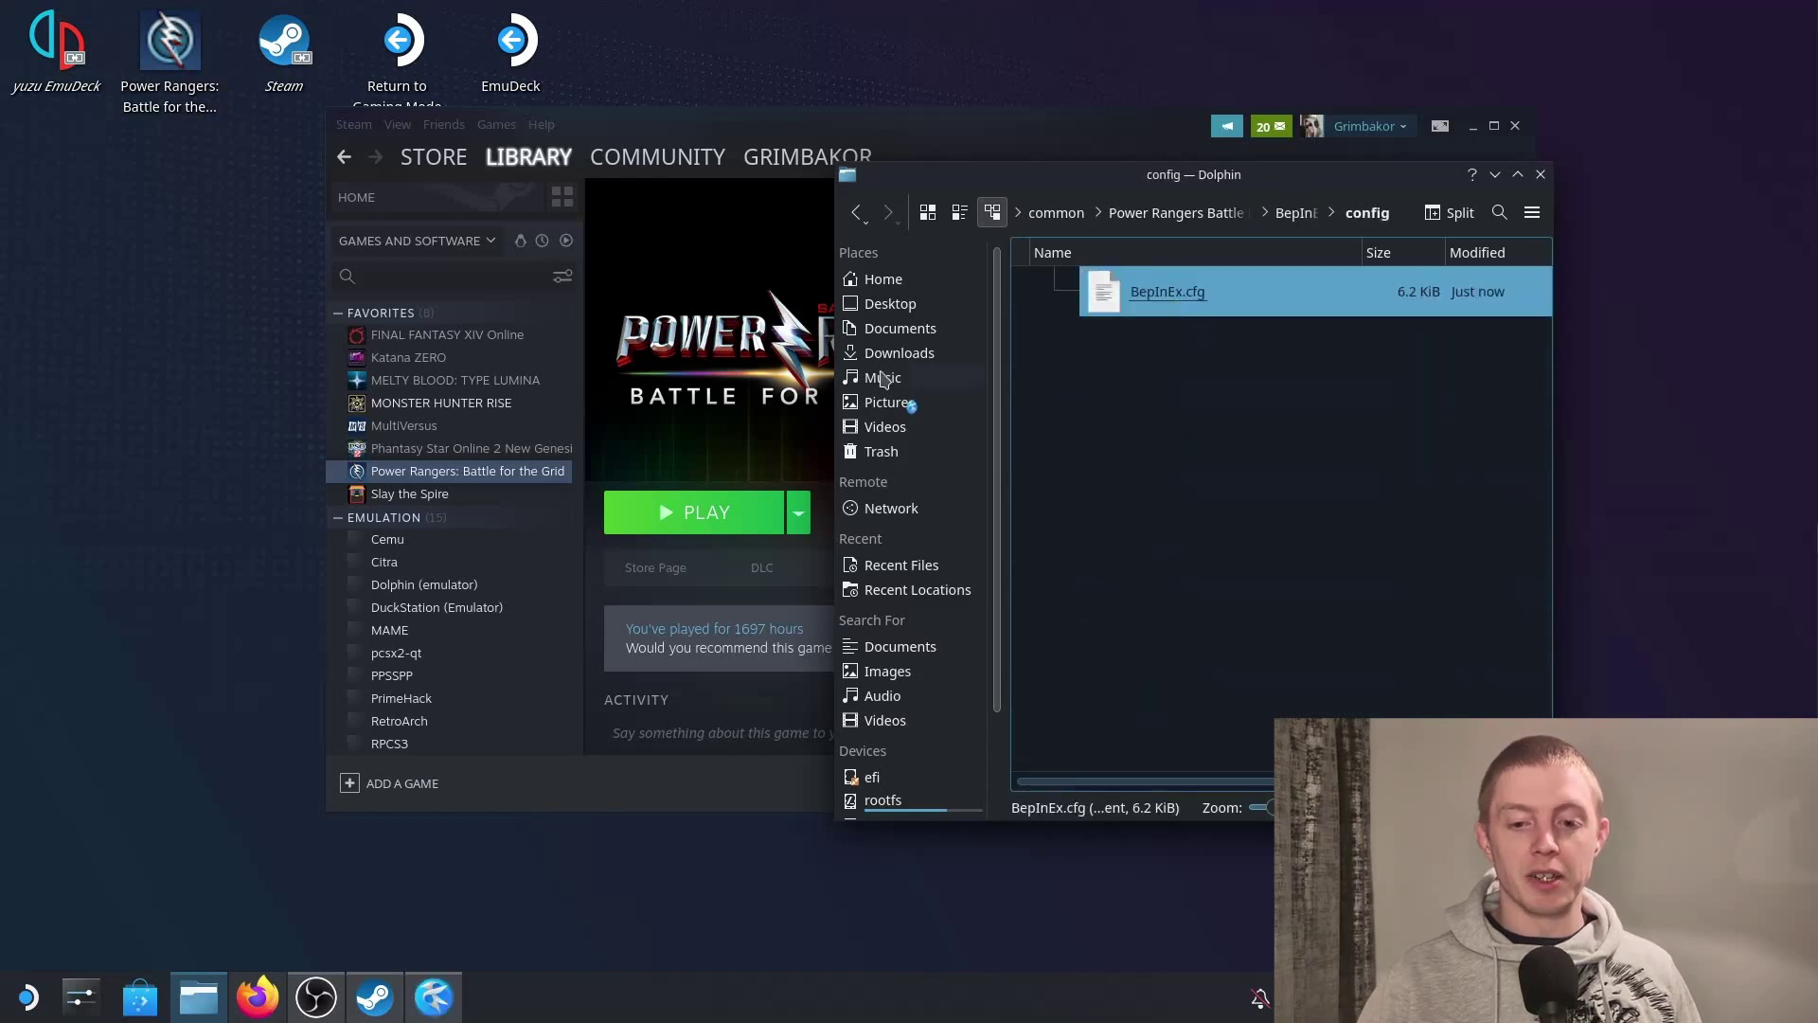
left_click_drag(978, 271, 3, 275)
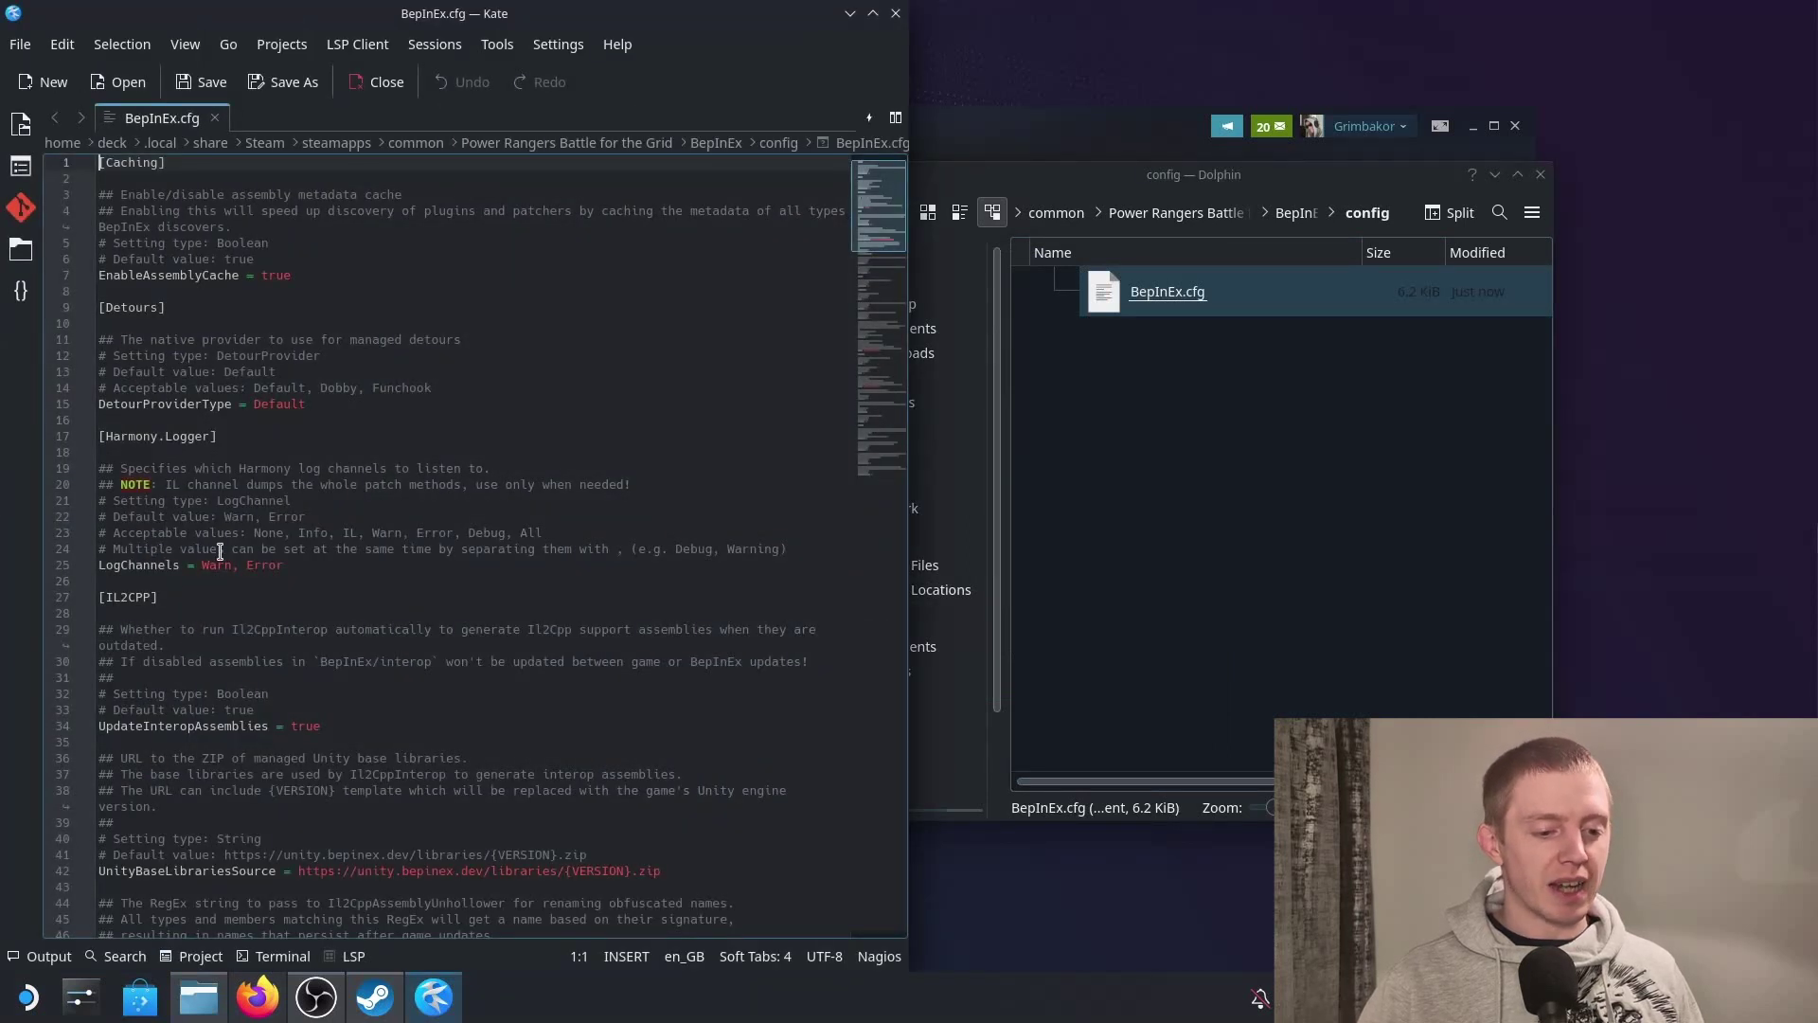
- Change [Logging.Console] Enabled on line 74 from true to false, then save and close Kate
scroll(248, 565, "down", 10)
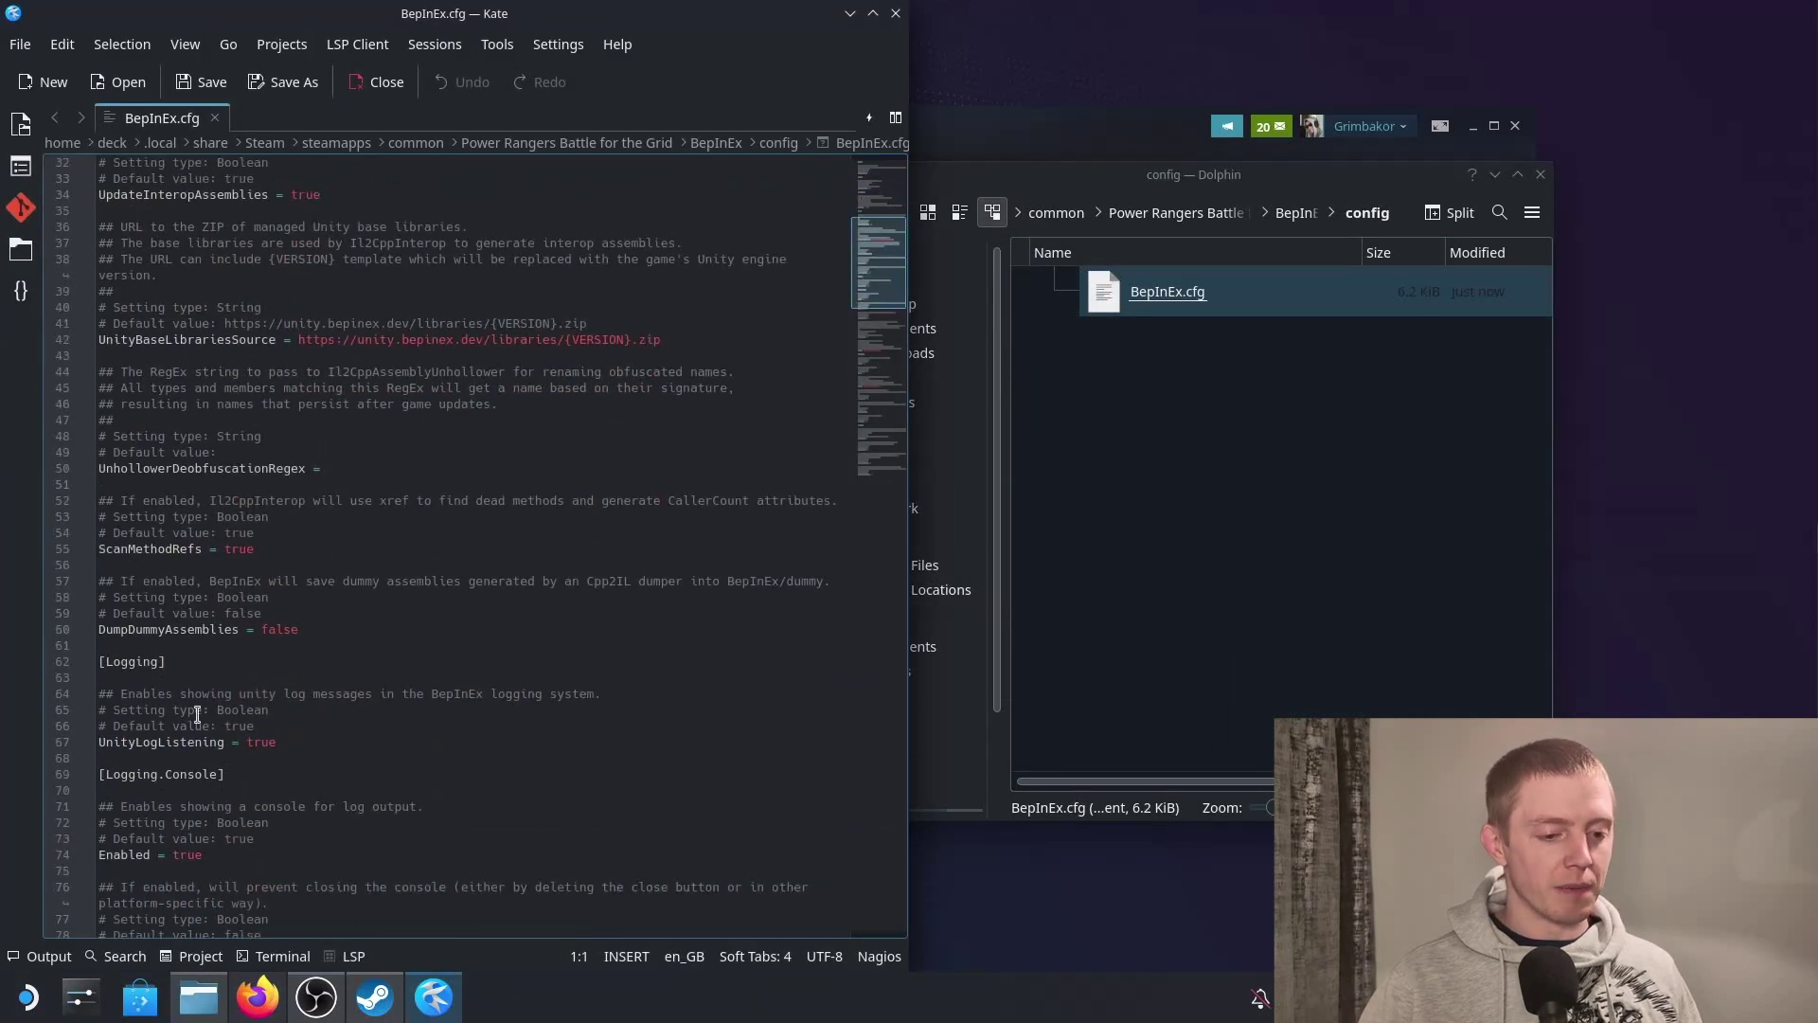
scroll(175, 723, "down", 2)
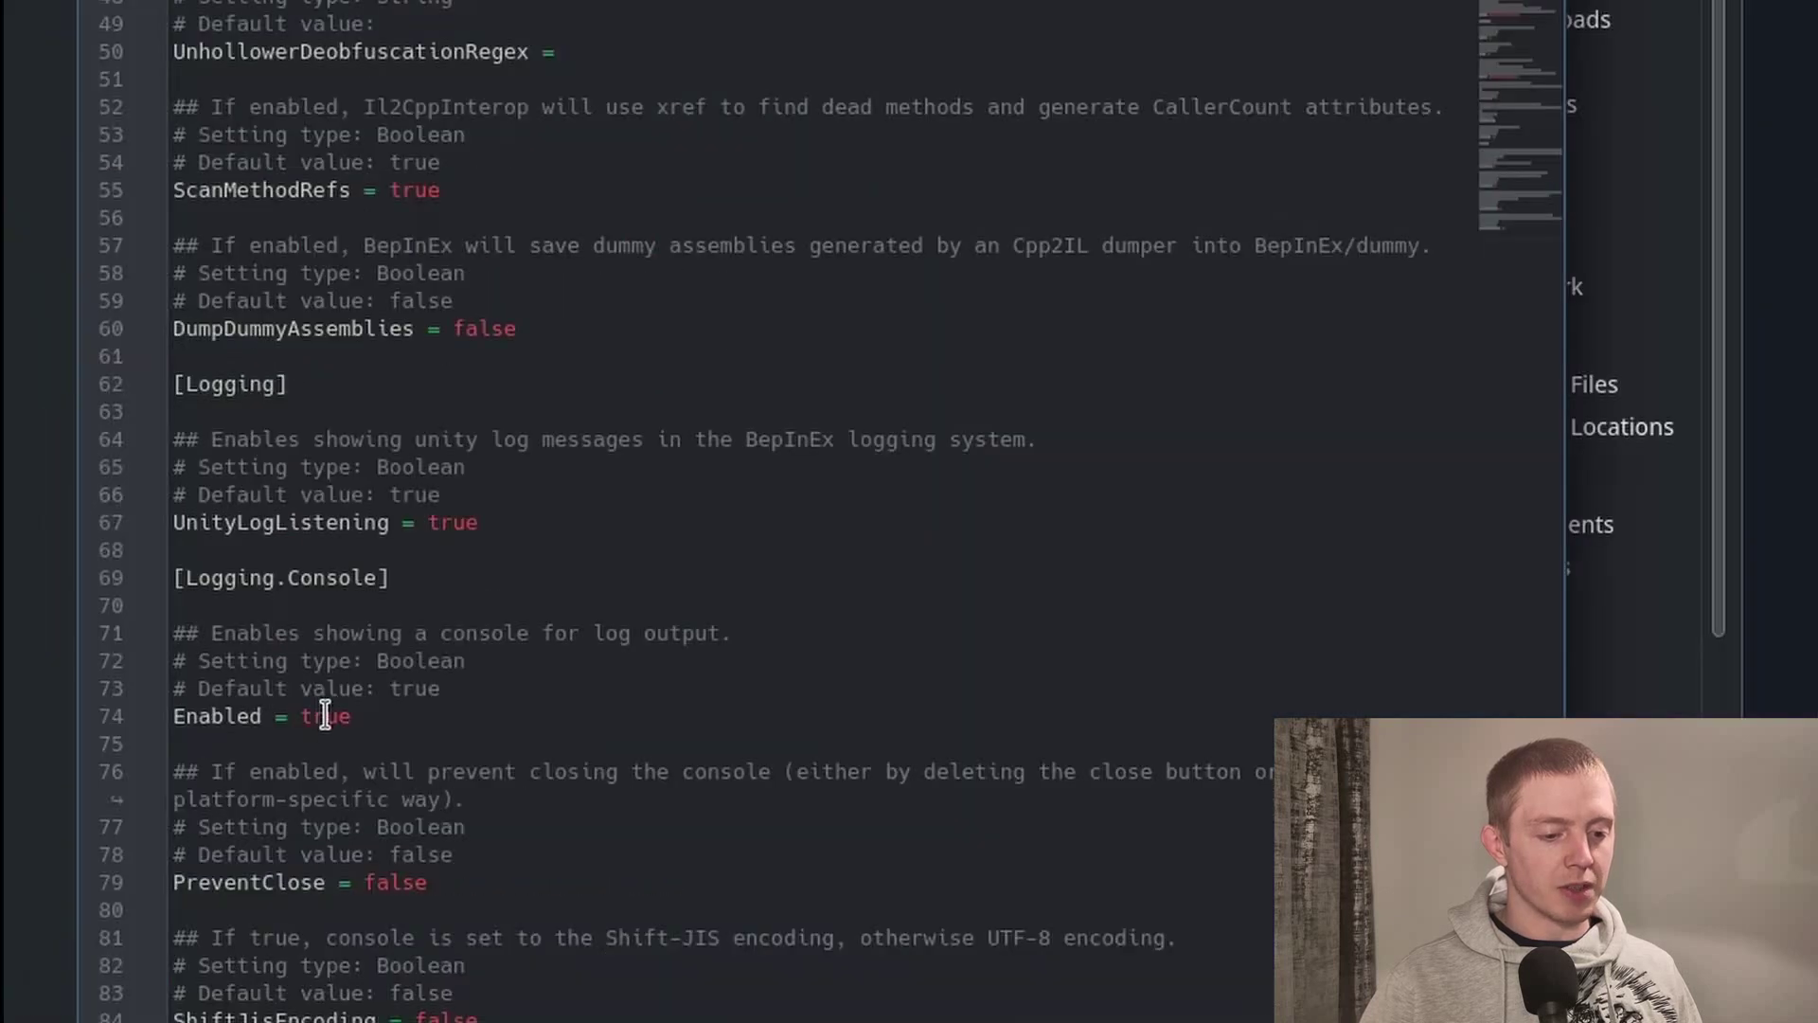
double_click(325, 716)
scroll(329, 685, "down", 3)
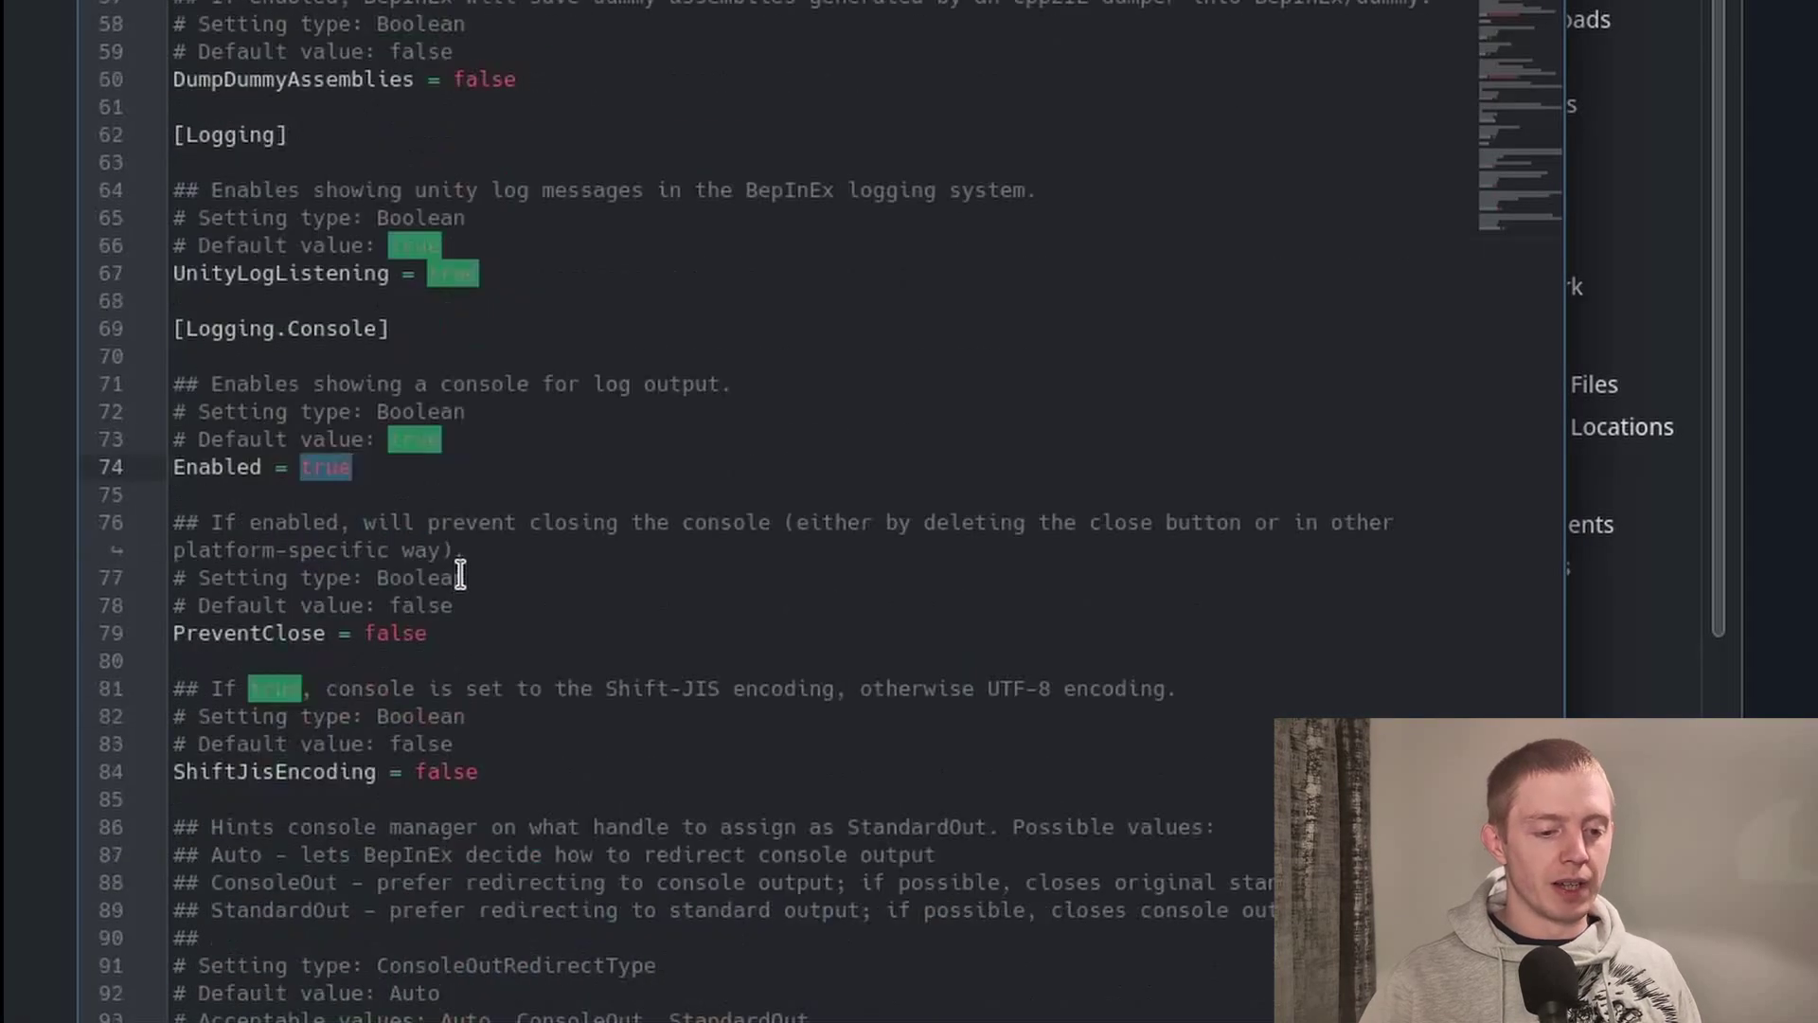
scroll(459, 568, "up", 3)
left_click(489, 487)
scroll(426, 323, "down", 3)
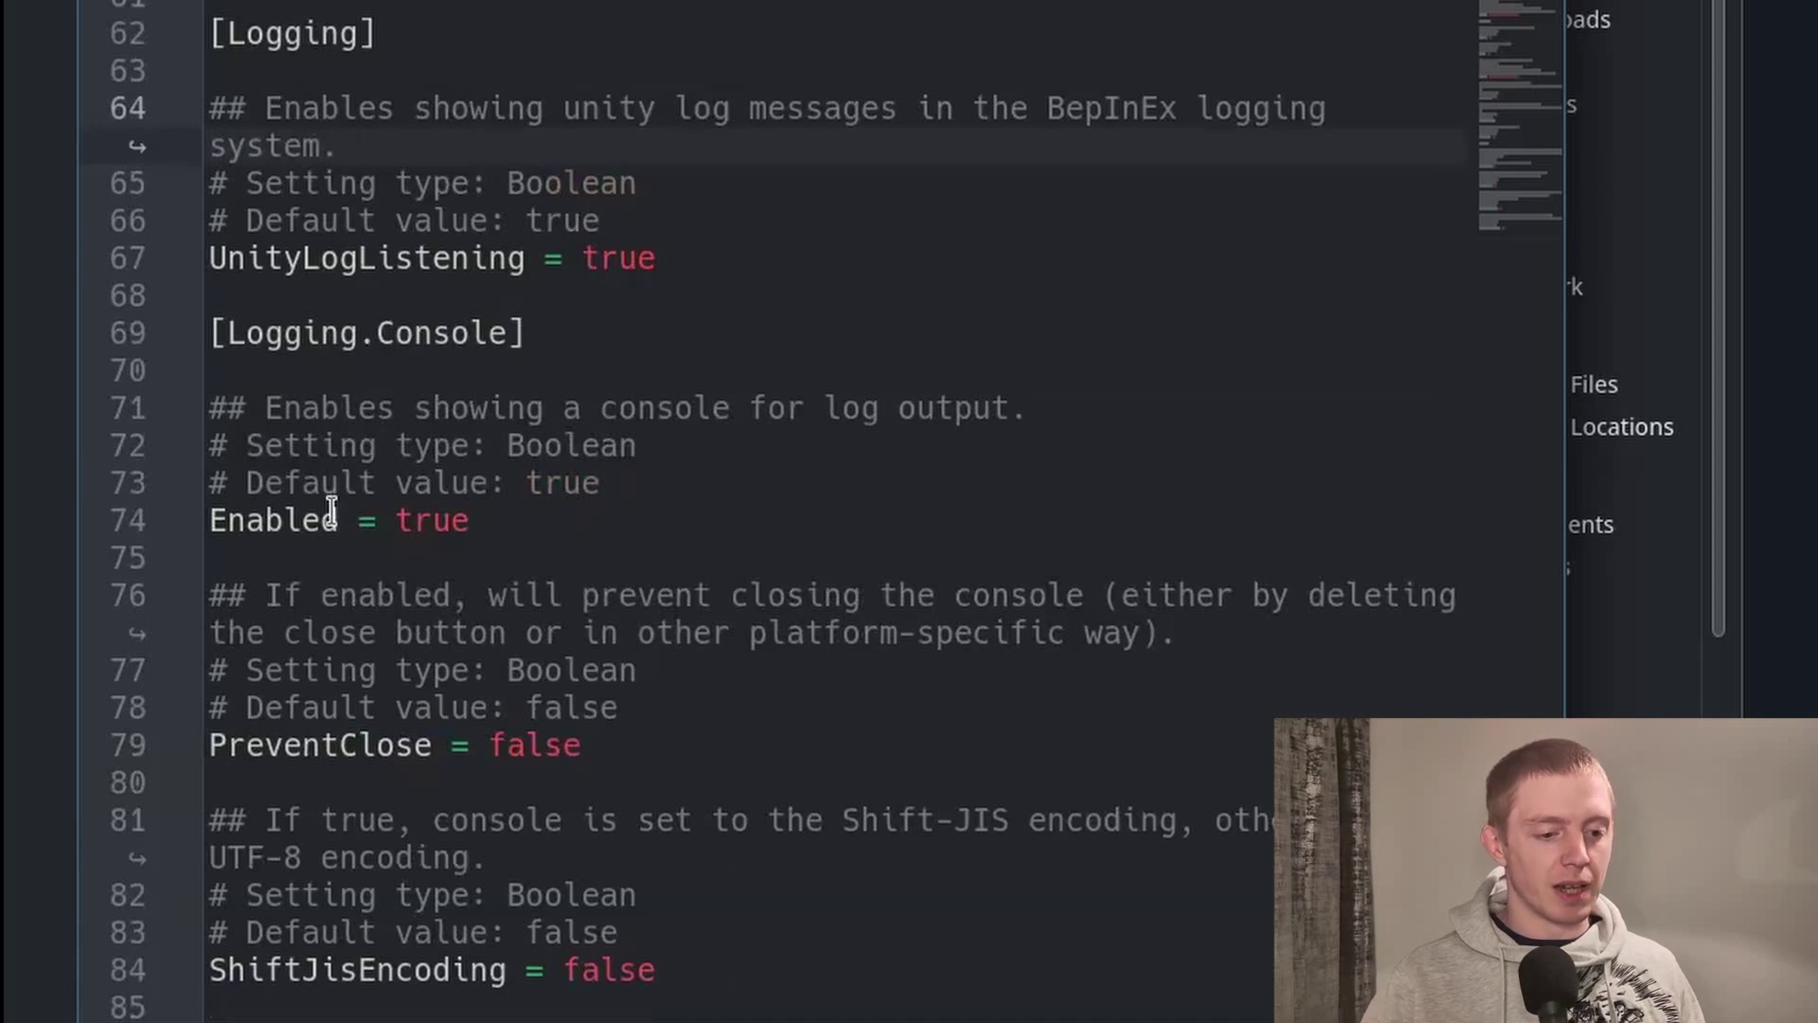
double_click(424, 521)
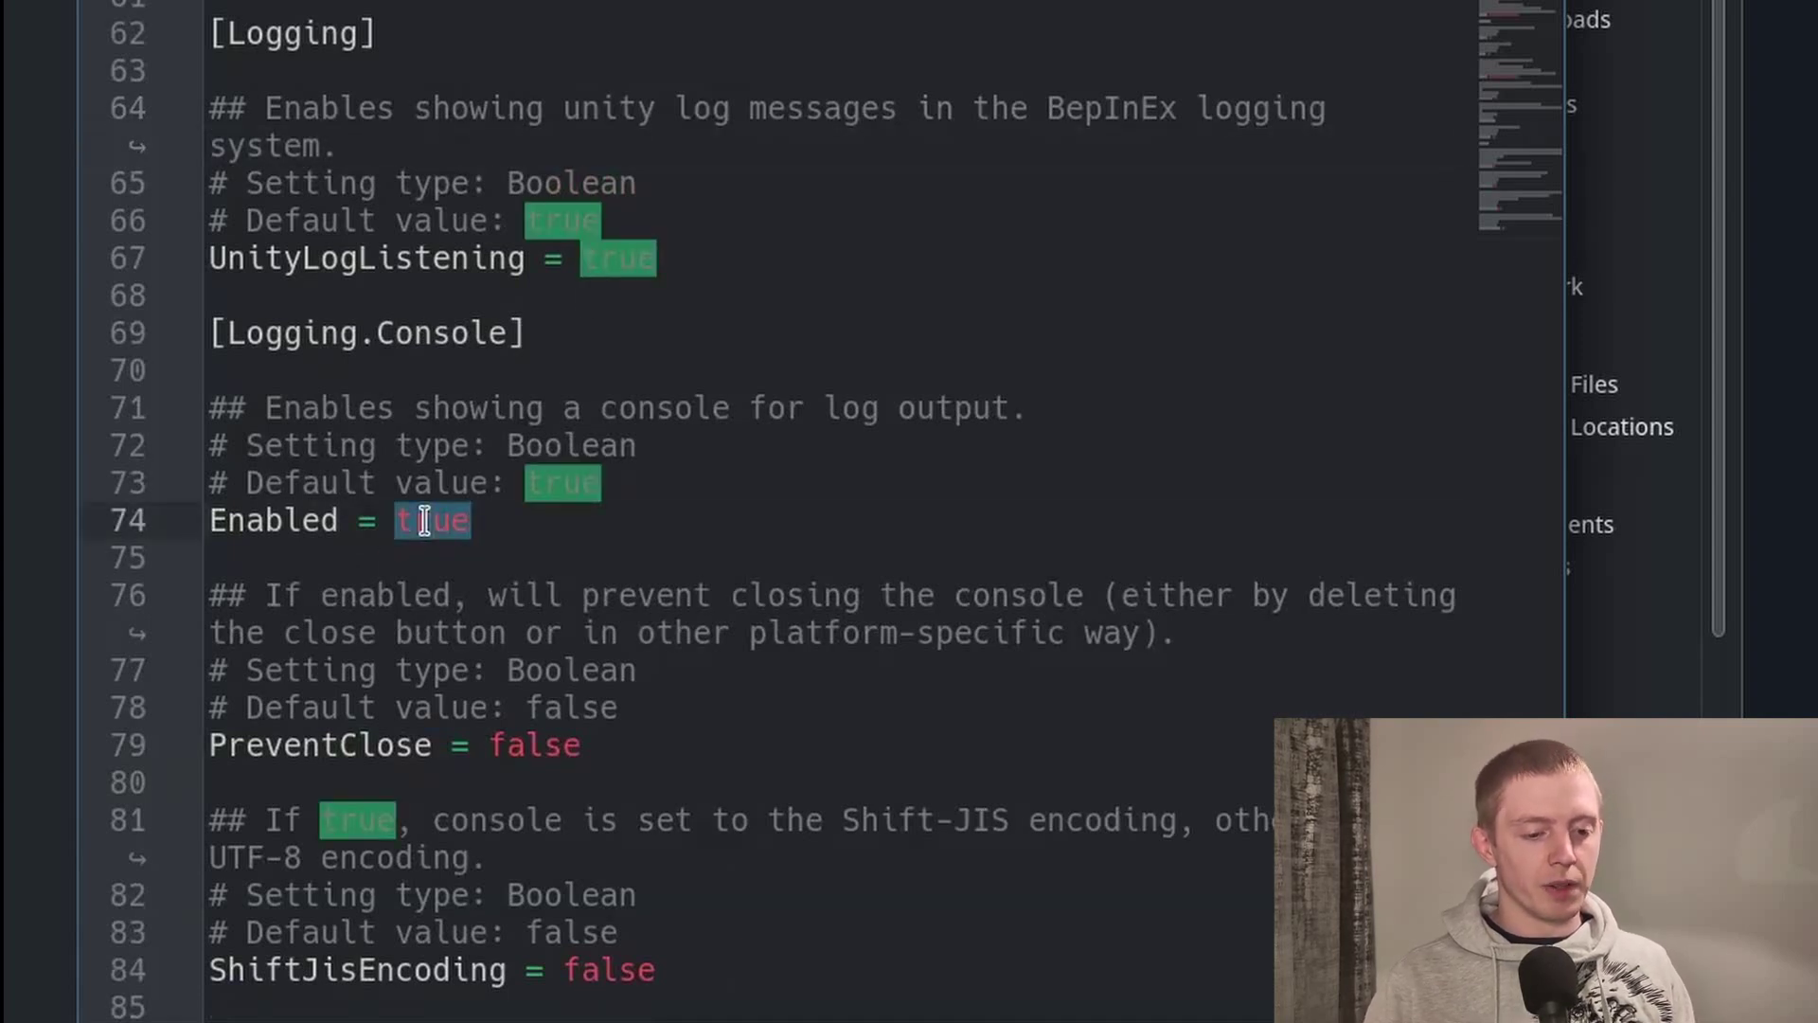
type("fals")
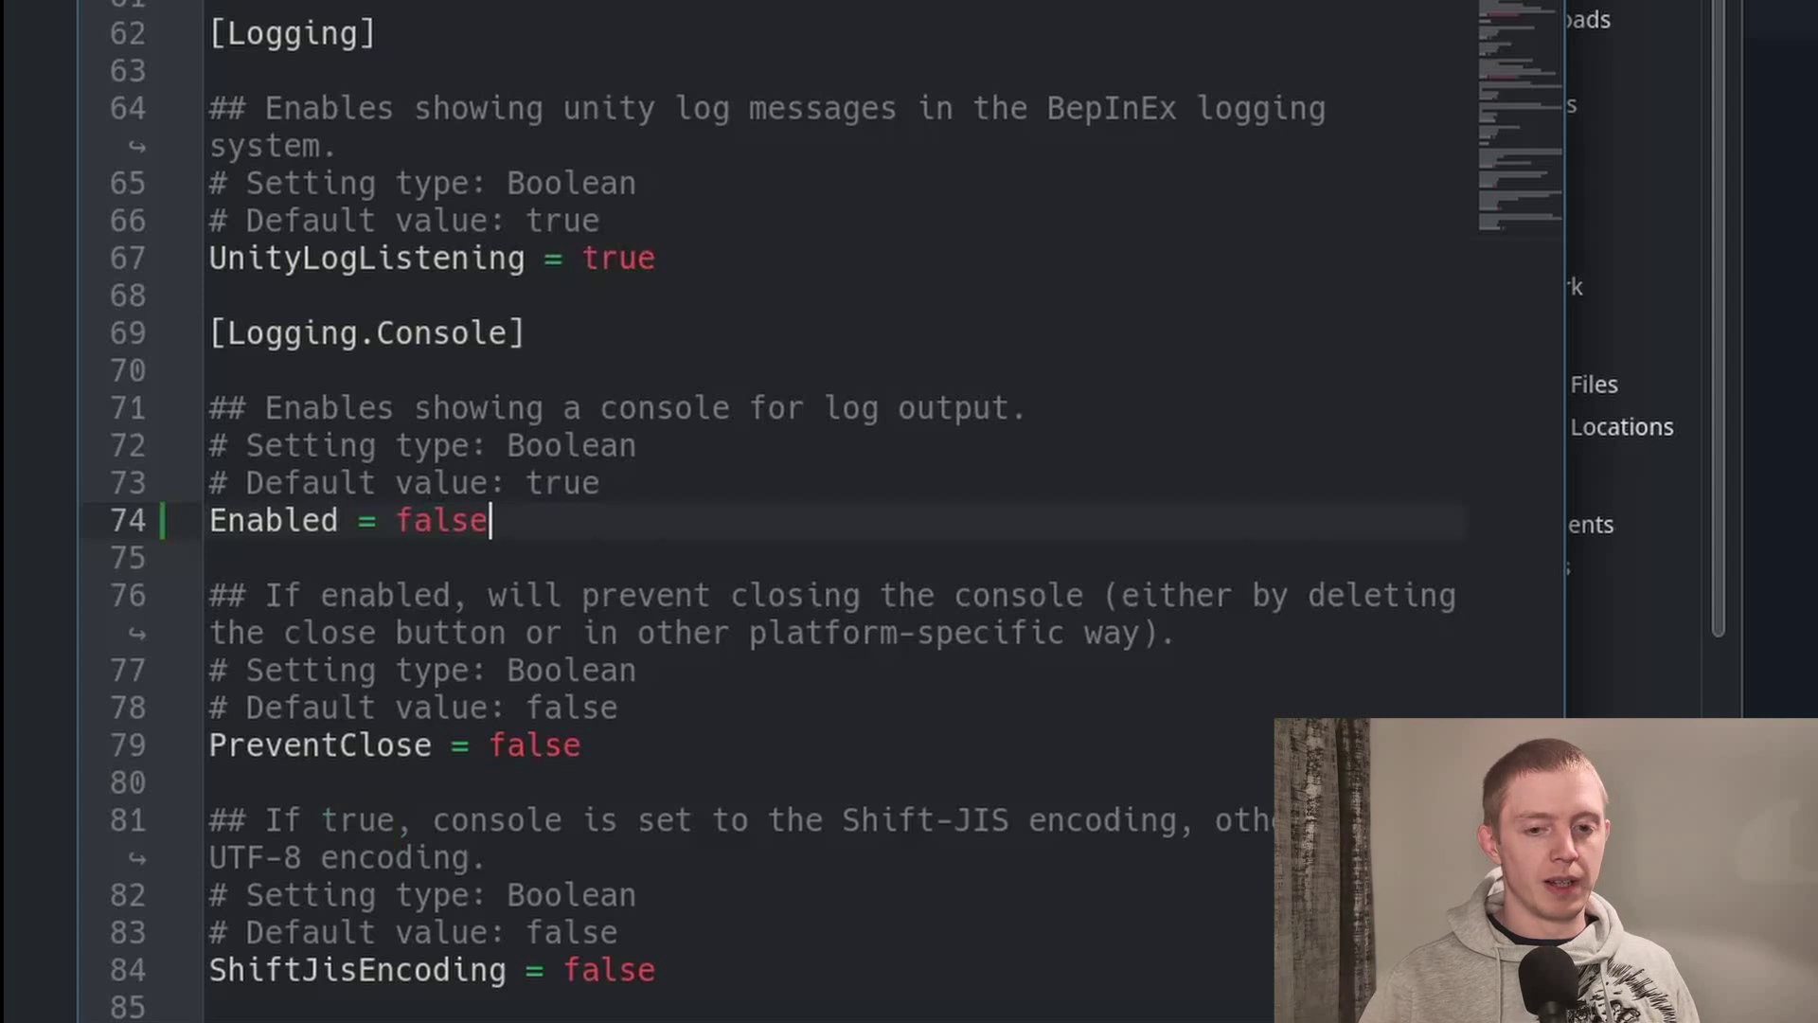
key("ctrl+s")
key("ctrl+q")
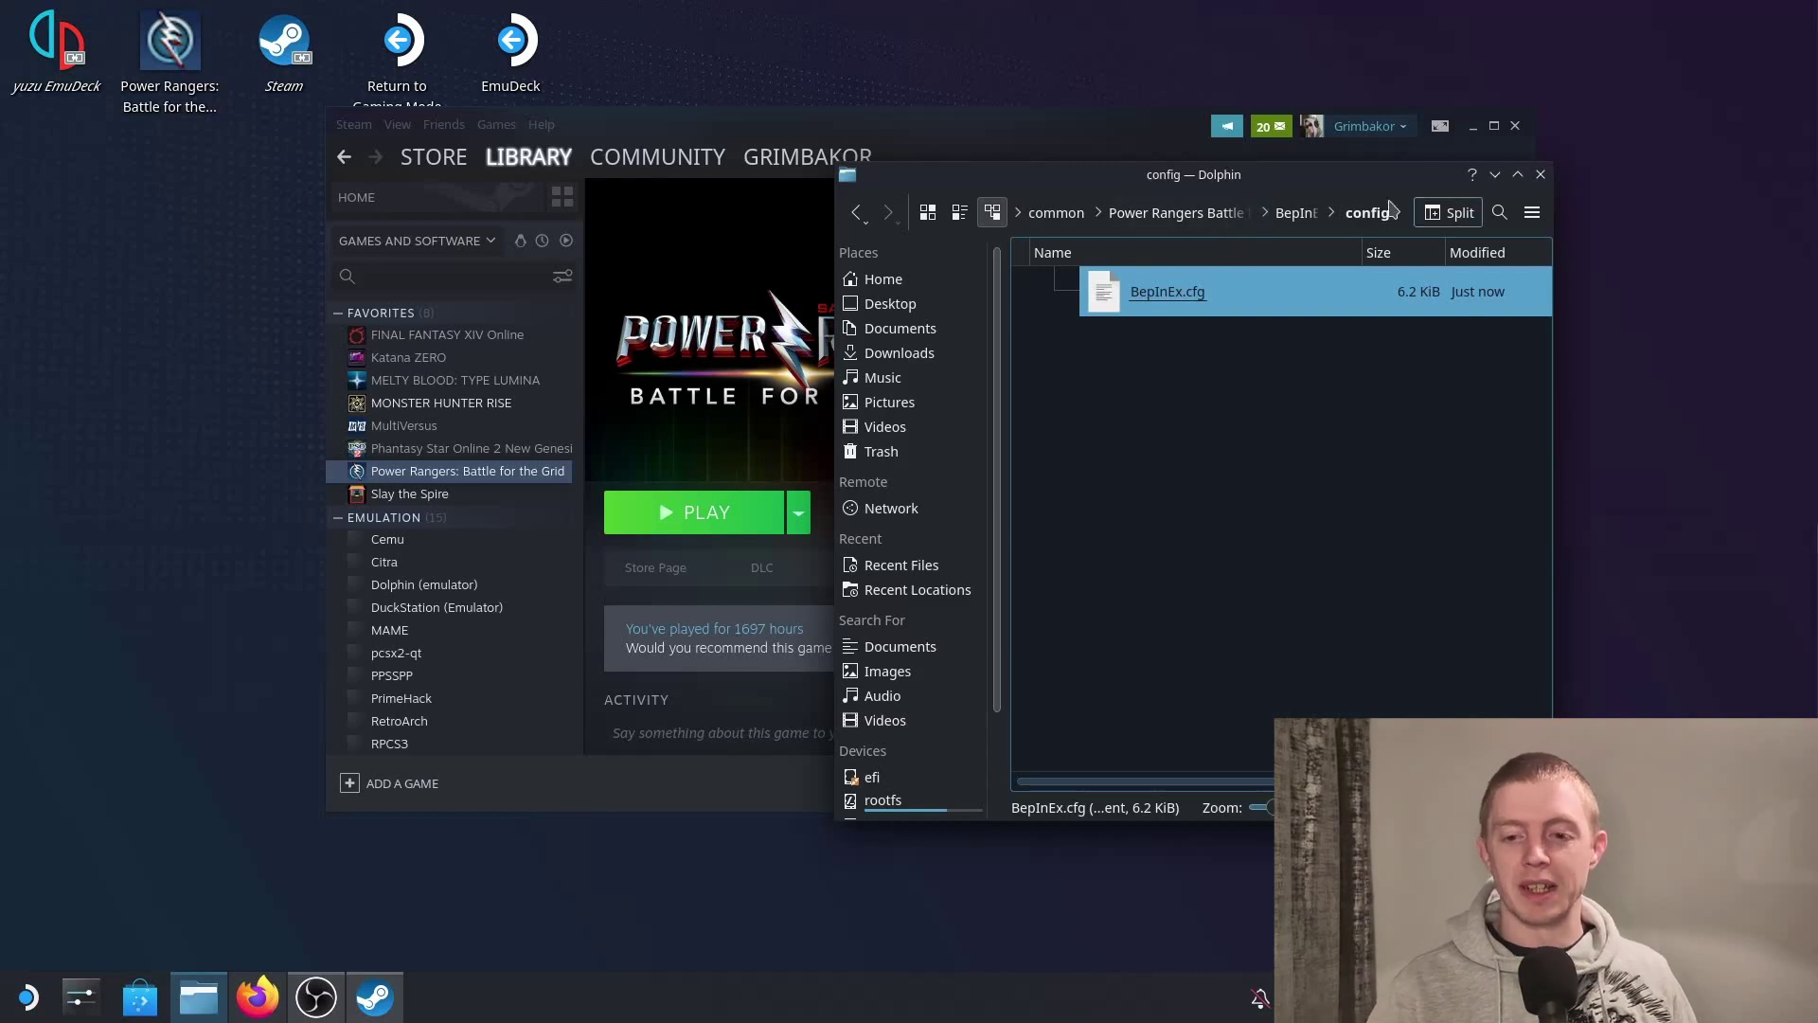
- Return Dolphin to the BepInEx folder and relaunch Battle for the Grid from Steam
left_click(1297, 213)
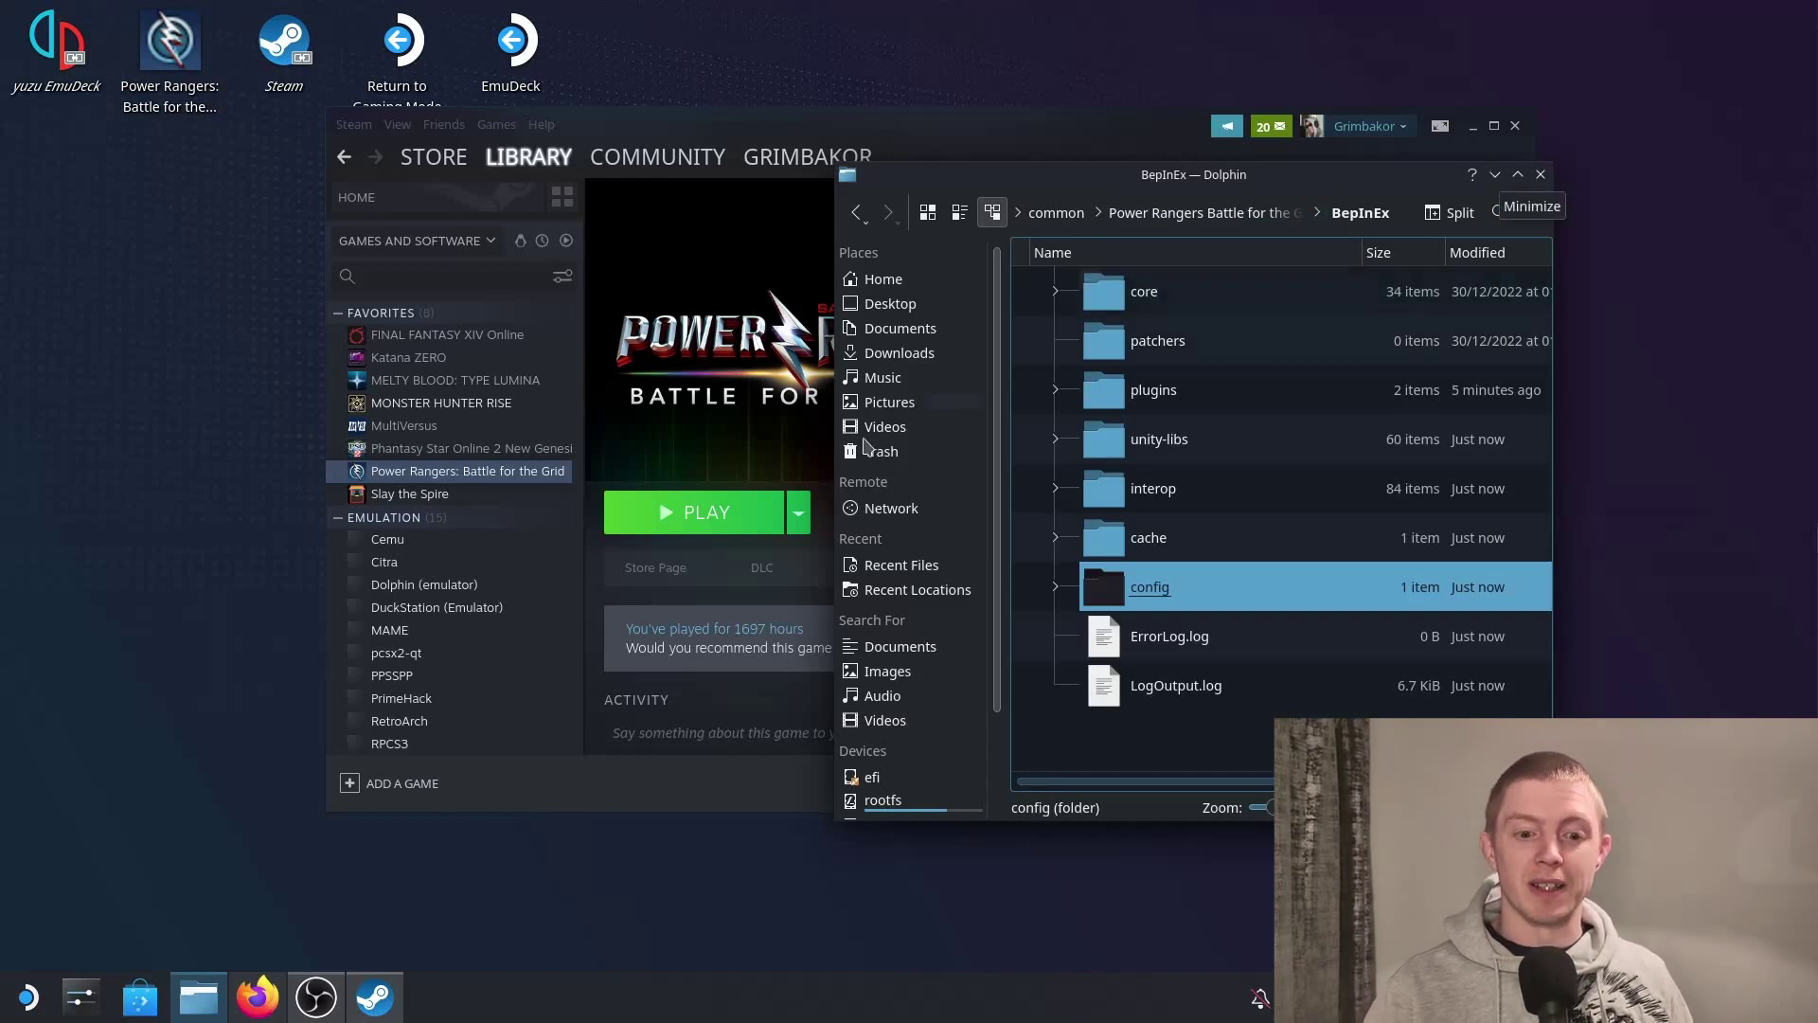
left_click(684, 511)
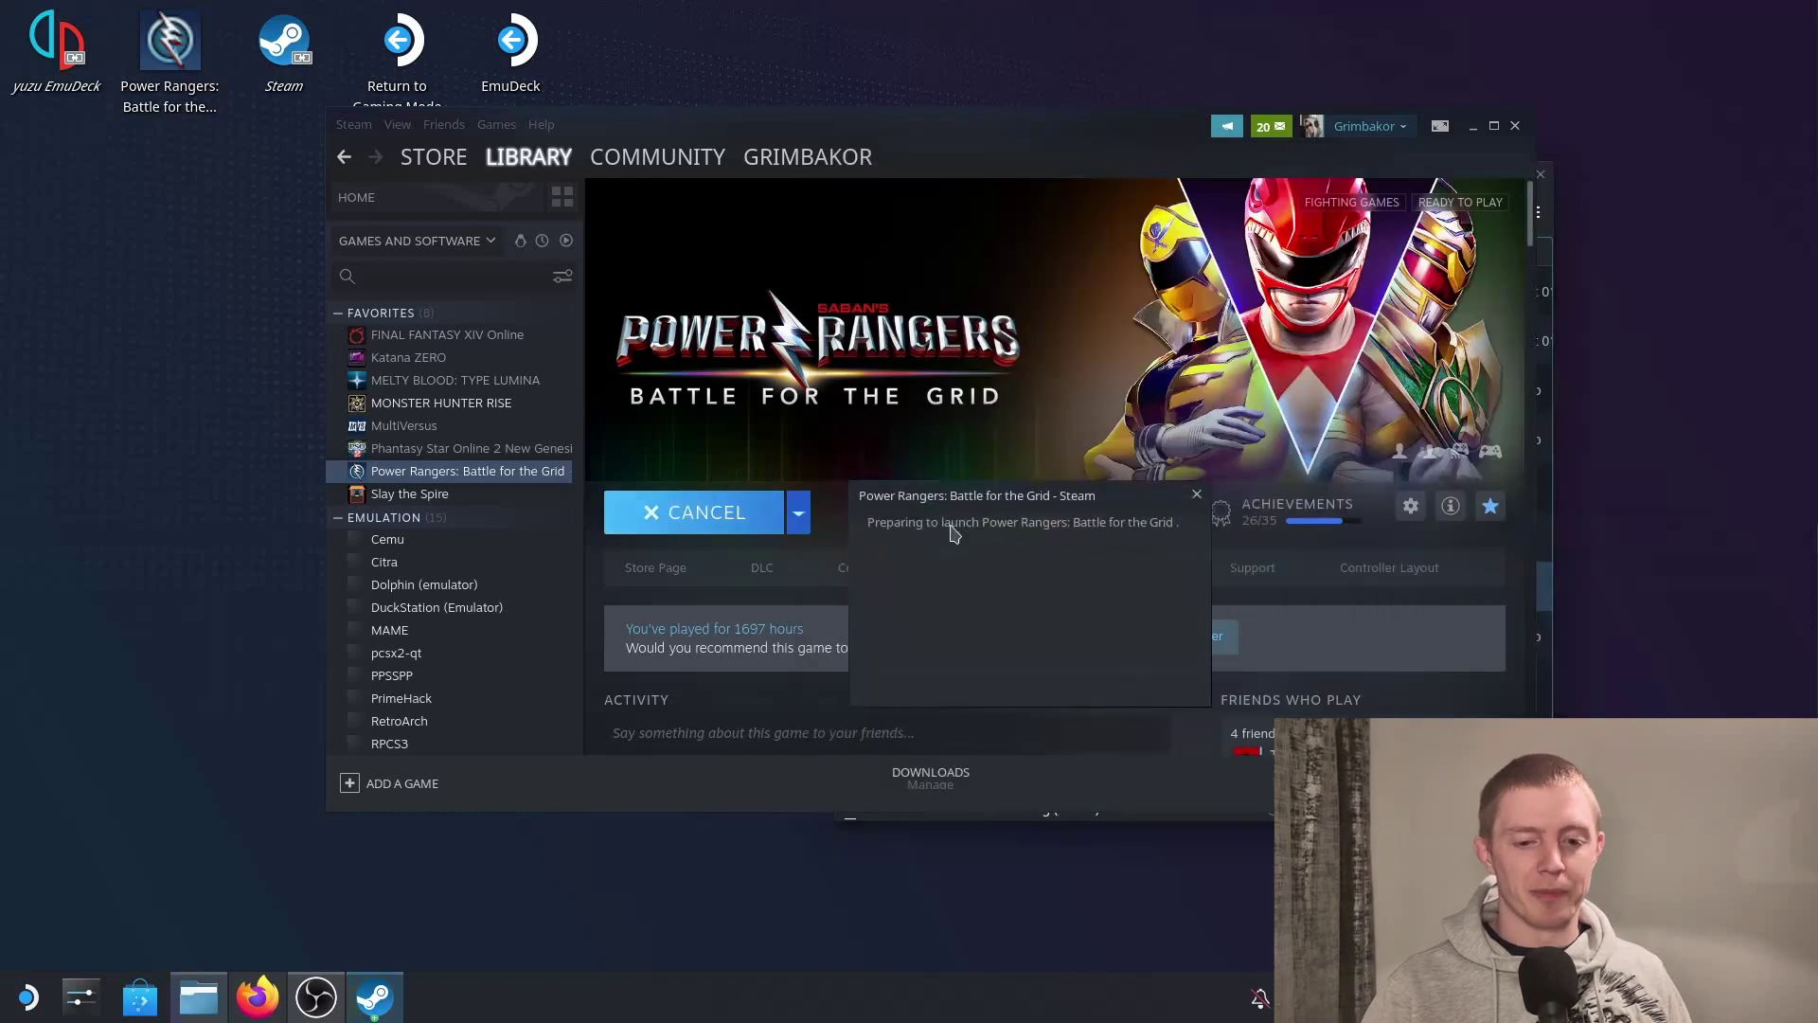